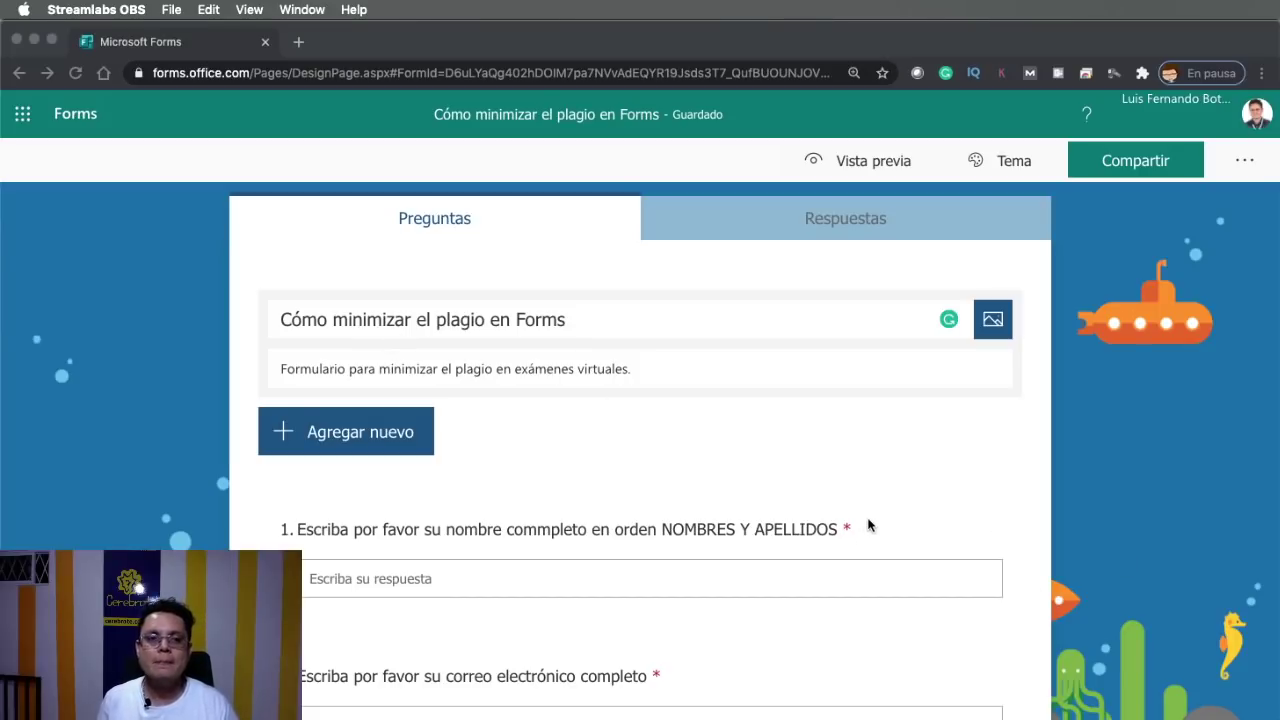
Scroll the form down and back up to the title '¿Cómo minimizar el plagio en Forms?'
{"action": "scroll", "coordinate": [868, 525], "scroll_direction": "down", "scroll_amount": 1}
{"action": "scroll", "coordinate": [797, 393], "scroll_direction": "up", "scroll_amount": 1}
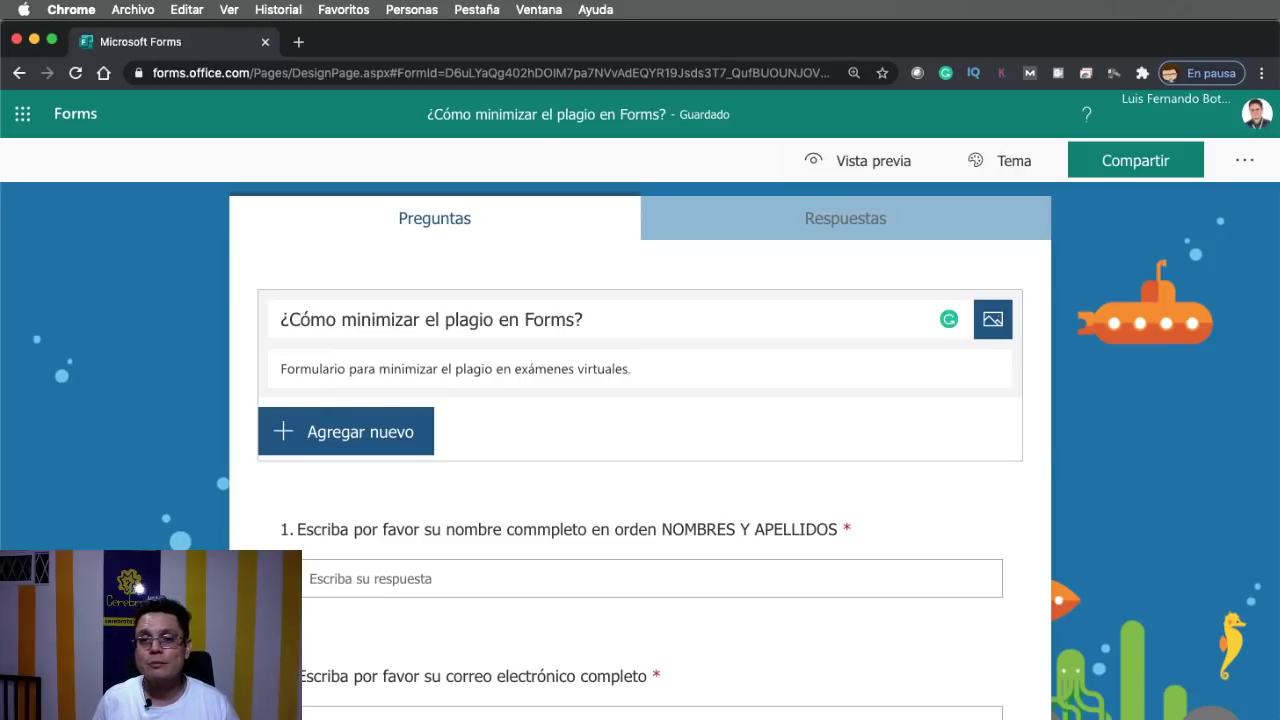
{"action": "scroll", "coordinate": [630, 412], "scroll_direction": "down", "scroll_amount": 4}
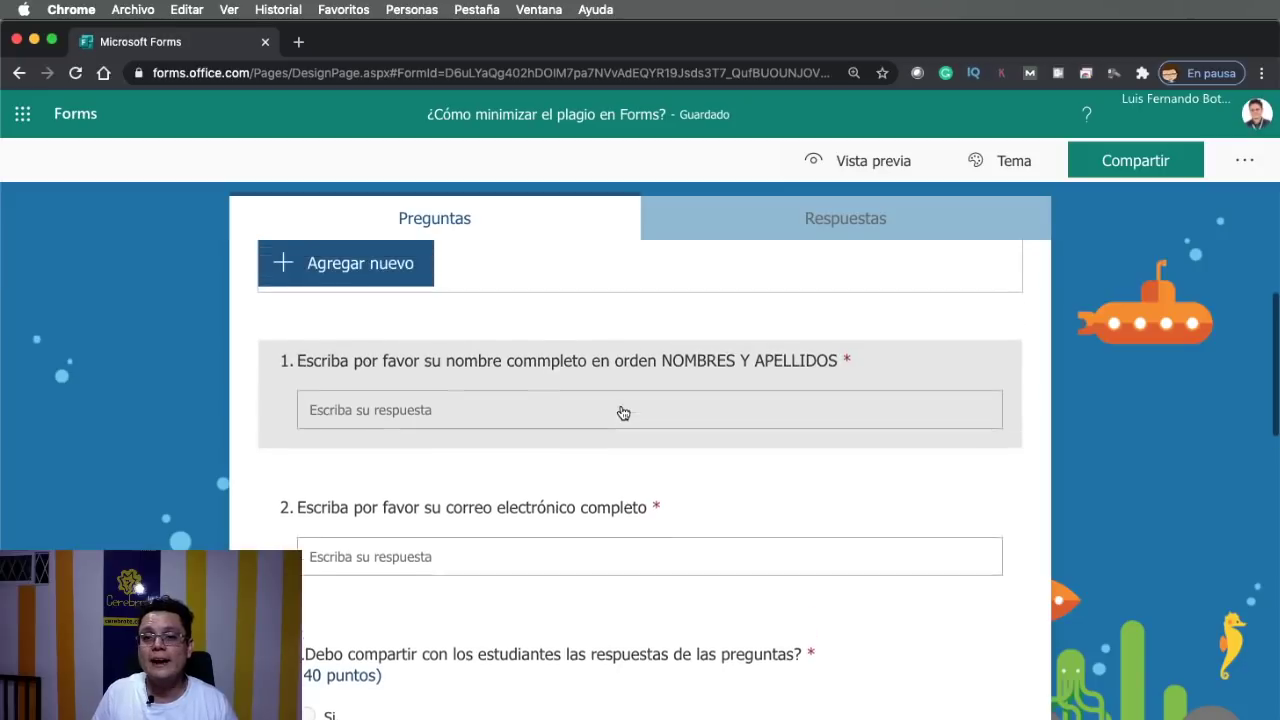
{"action": "scroll", "coordinate": [623, 413], "scroll_direction": "up", "scroll_amount": 3}
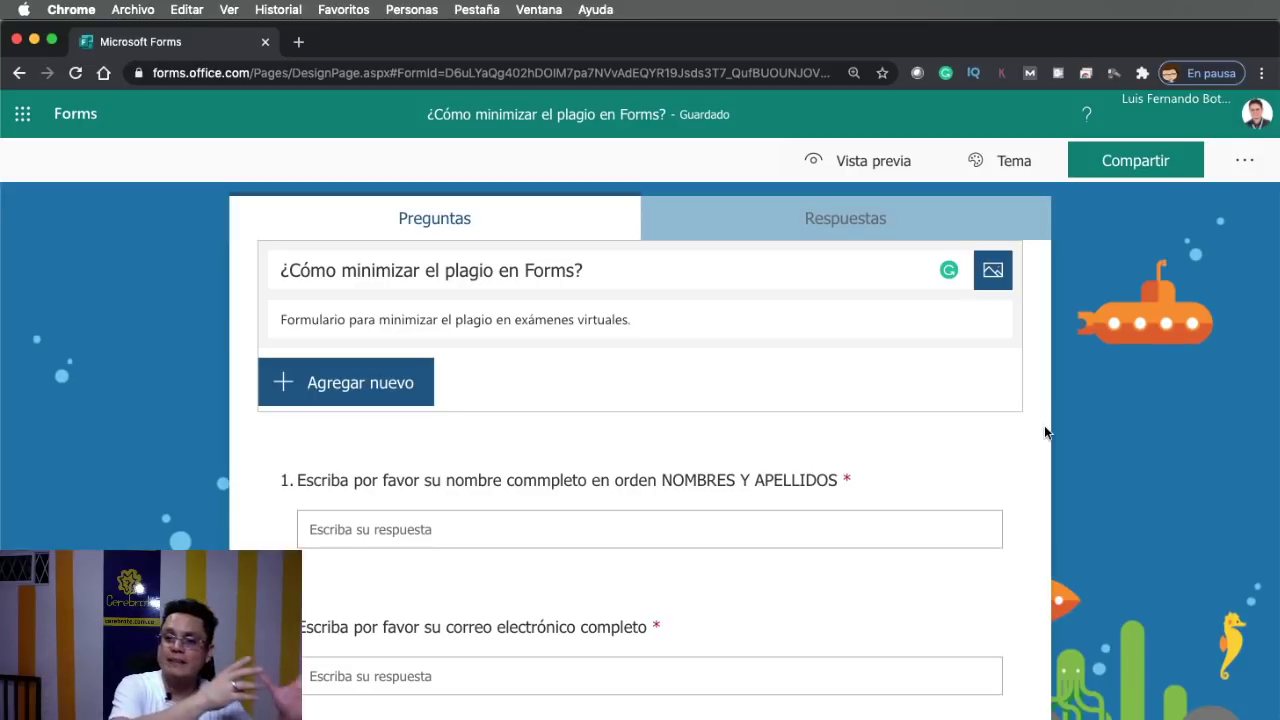
{"action": "scroll", "coordinate": [1044, 426], "scroll_direction": "up", "scroll_amount": 1}
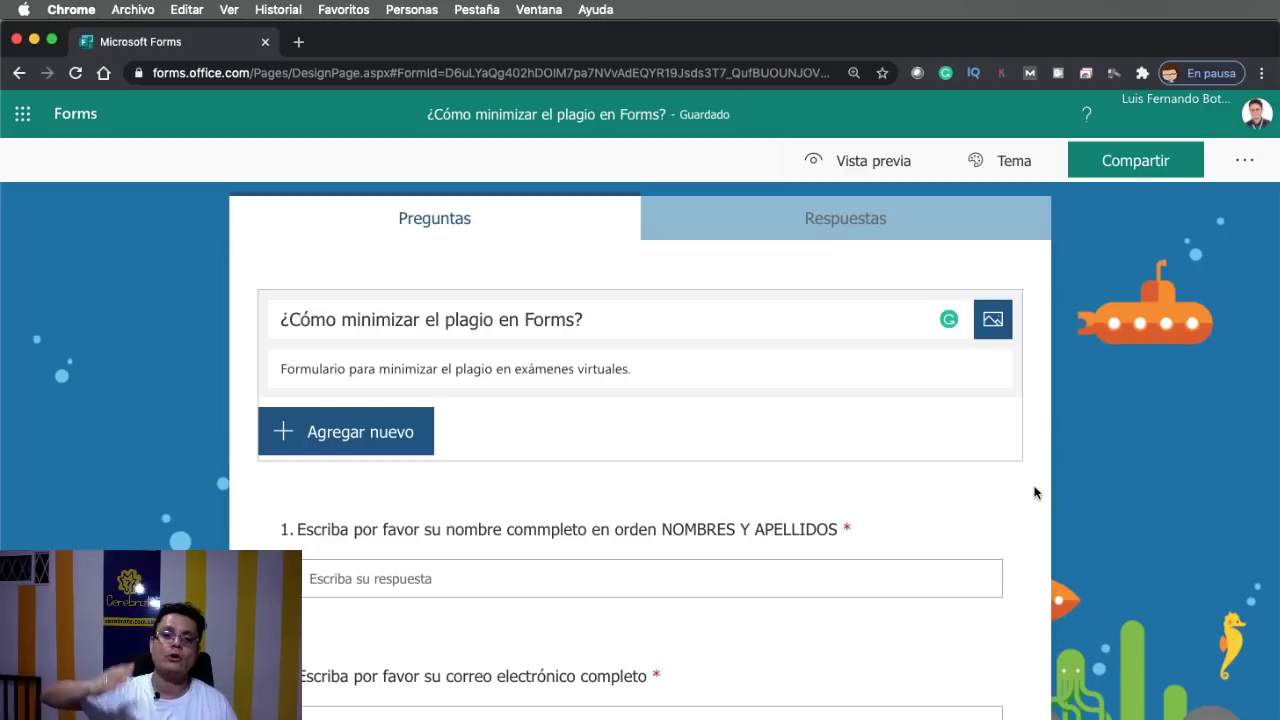
{"action": "scroll", "coordinate": [1035, 492], "scroll_direction": "down", "scroll_amount": 3}
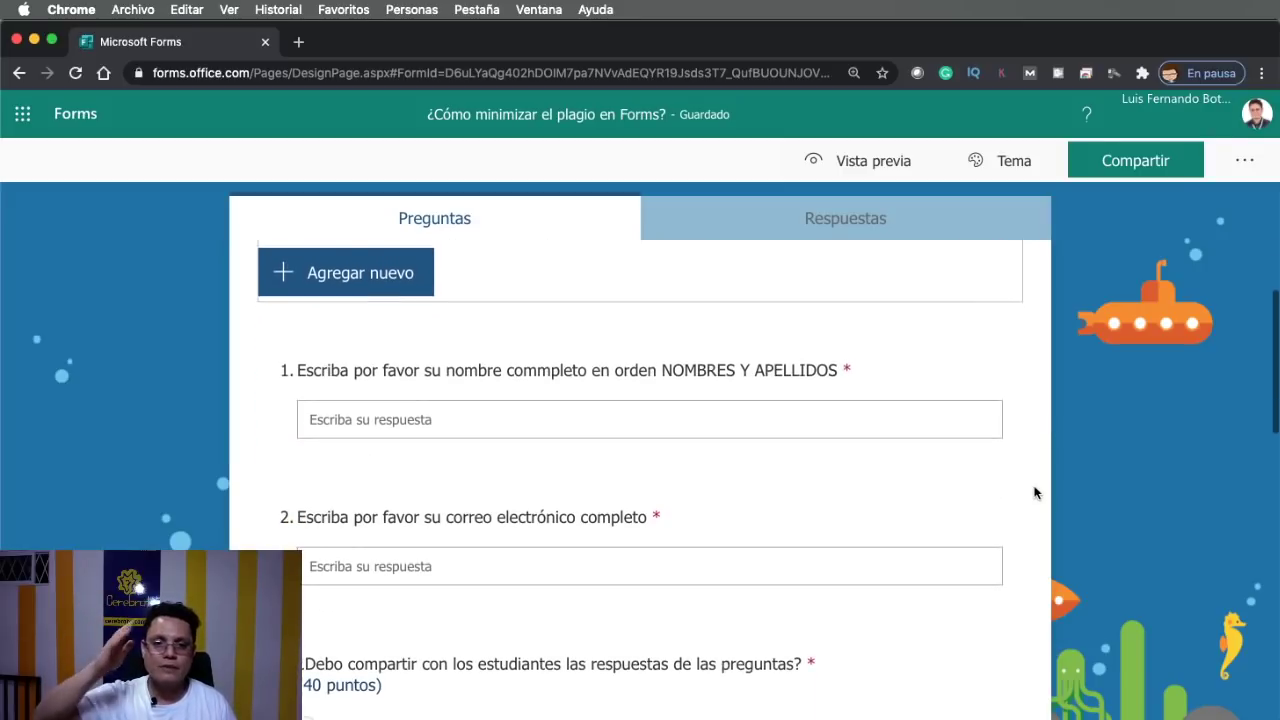
{"action": "scroll", "coordinate": [1035, 492], "scroll_direction": "down", "scroll_amount": 2}
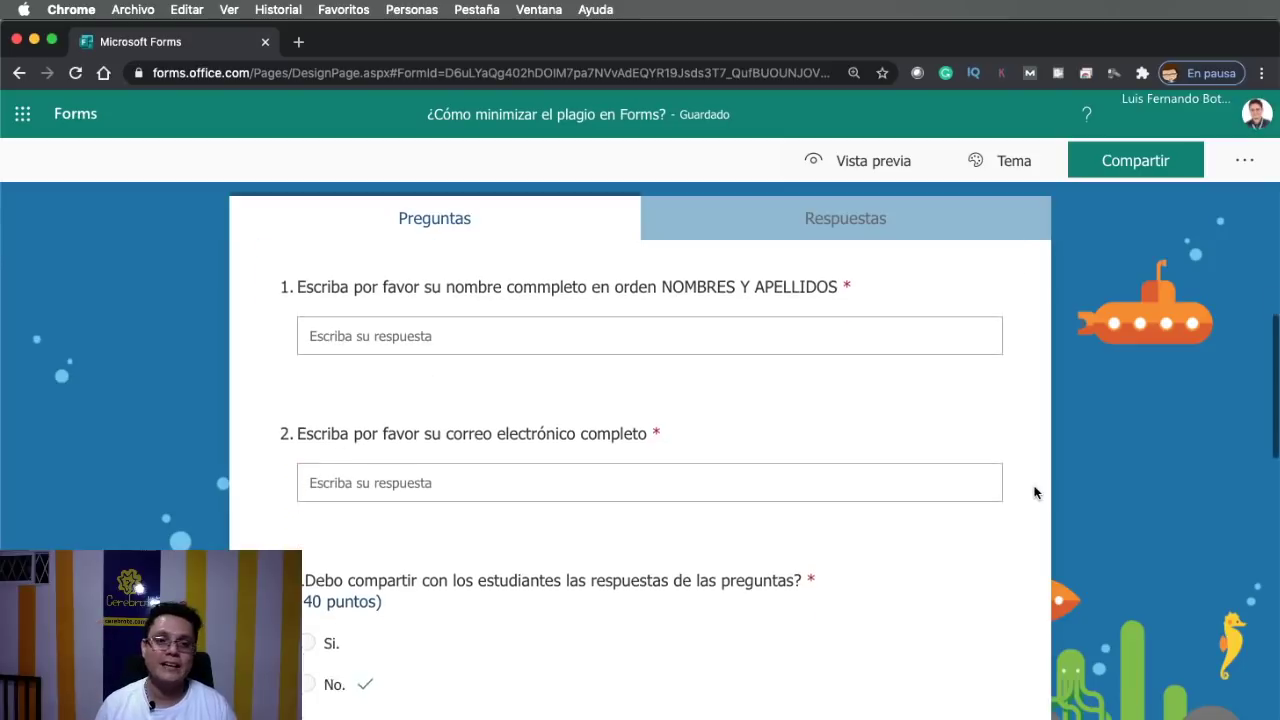
{"action": "scroll", "coordinate": [1035, 492], "scroll_direction": "up", "scroll_amount": 4}
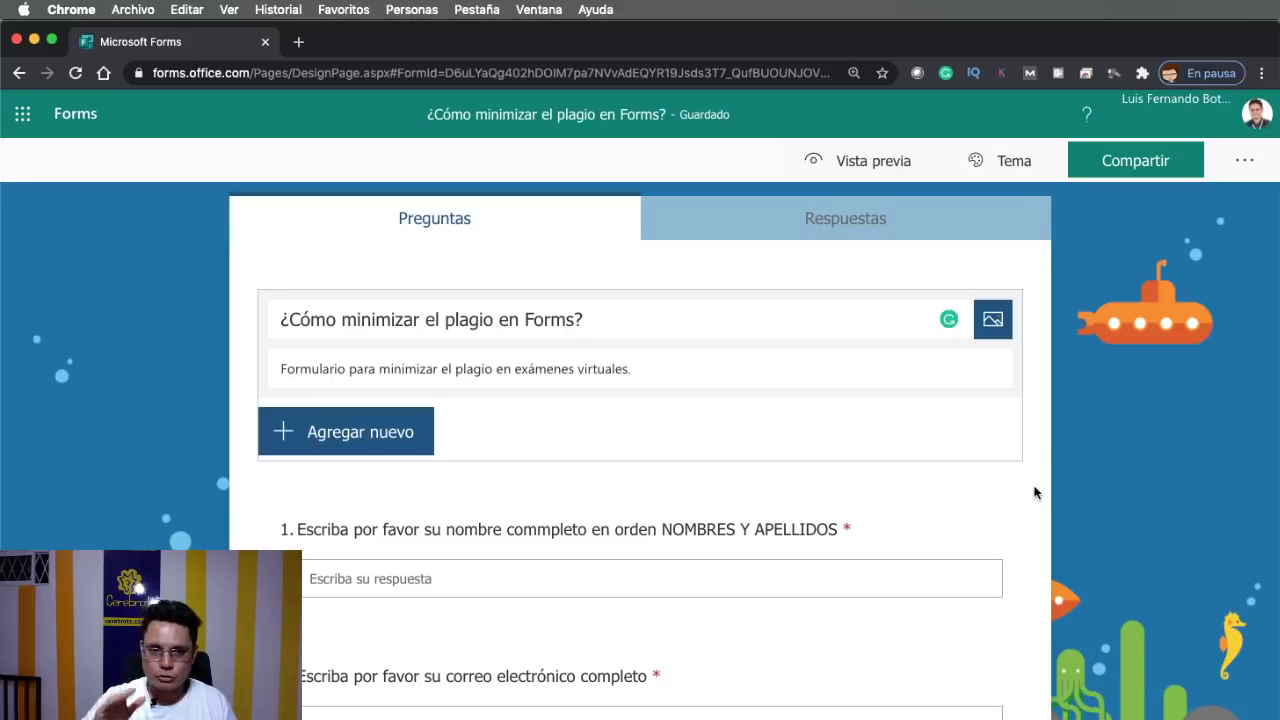
{"action": "scroll", "coordinate": [1035, 492], "scroll_direction": "down", "scroll_amount": 1}
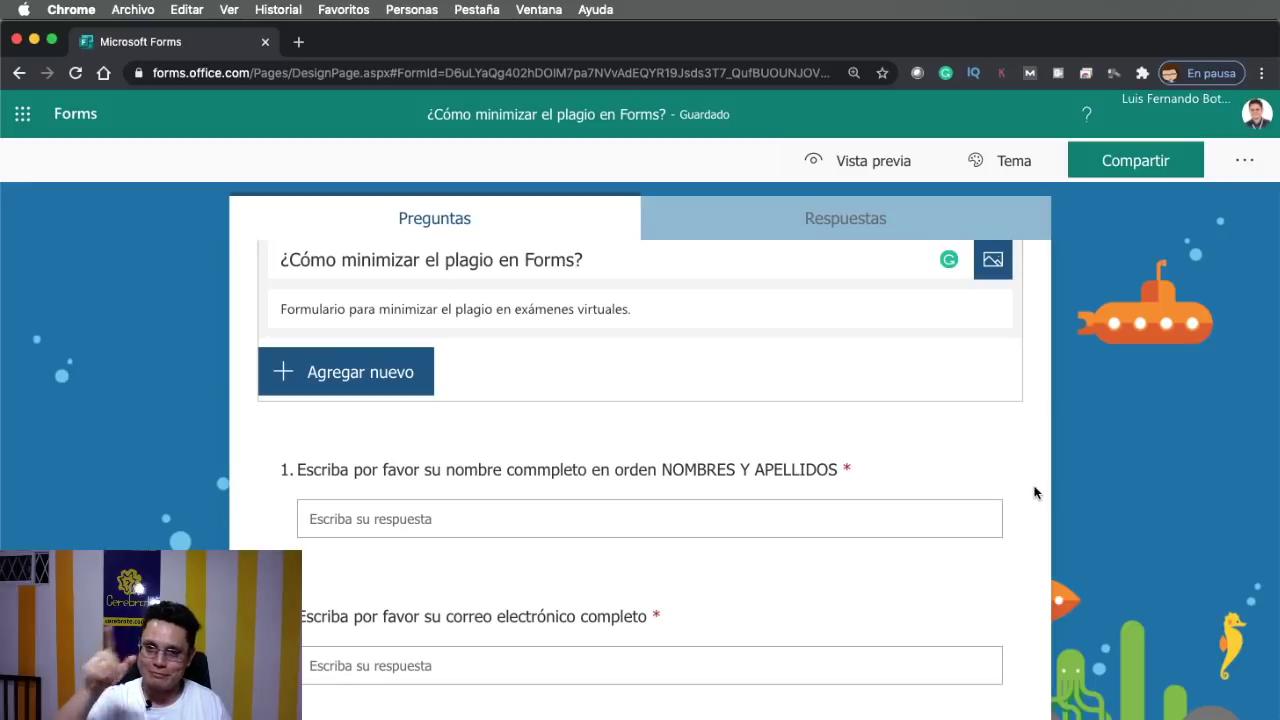
{"action": "scroll", "coordinate": [1035, 492], "scroll_direction": "up", "scroll_amount": 1}
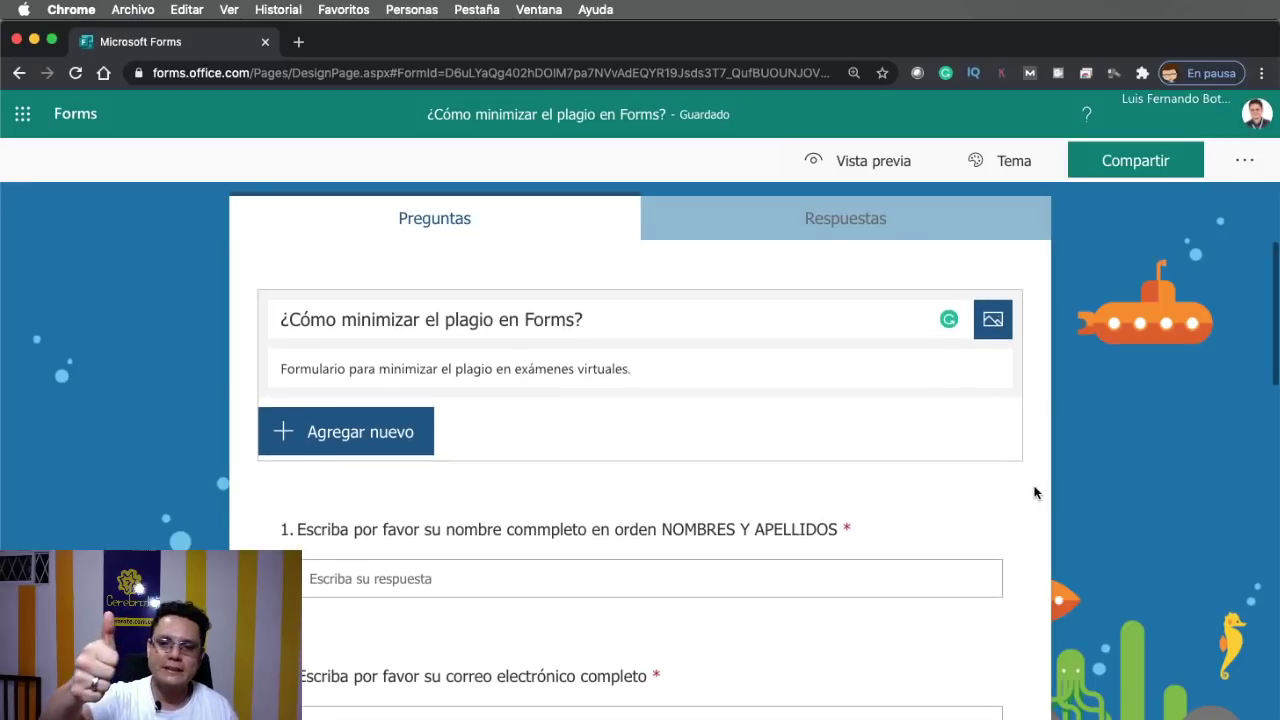
{"action": "scroll", "coordinate": [1035, 492], "scroll_direction": "down", "scroll_amount": 1}
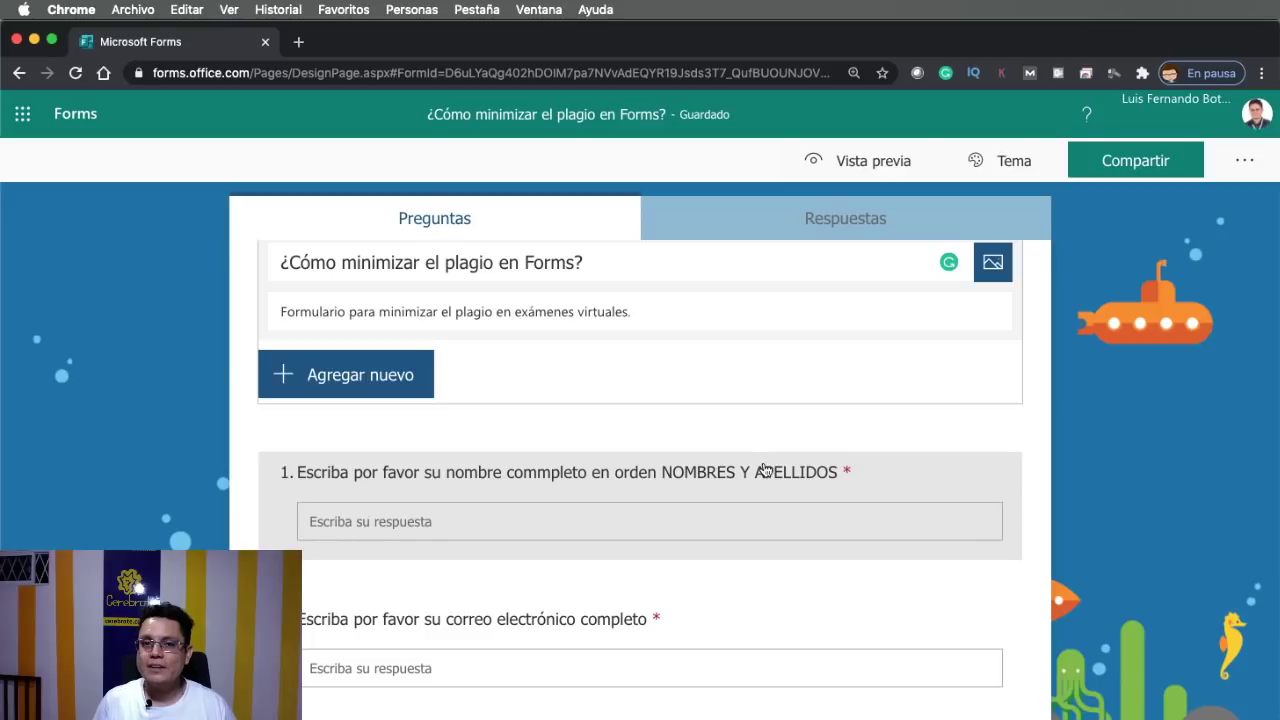
Review the quiz settings, then put the cursor on the misspelled word in question 1's title
{"action": "left_click", "coordinate": [1254, 163]}
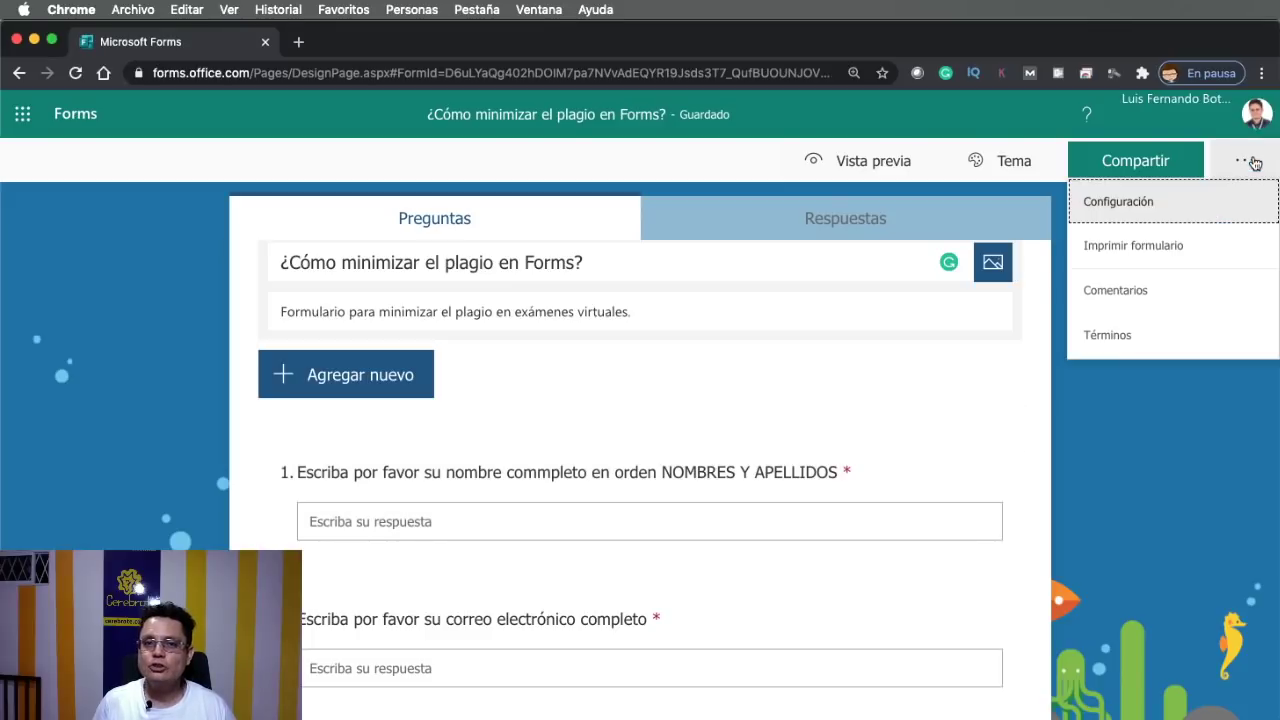
{"action": "left_click", "coordinate": [1131, 205]}
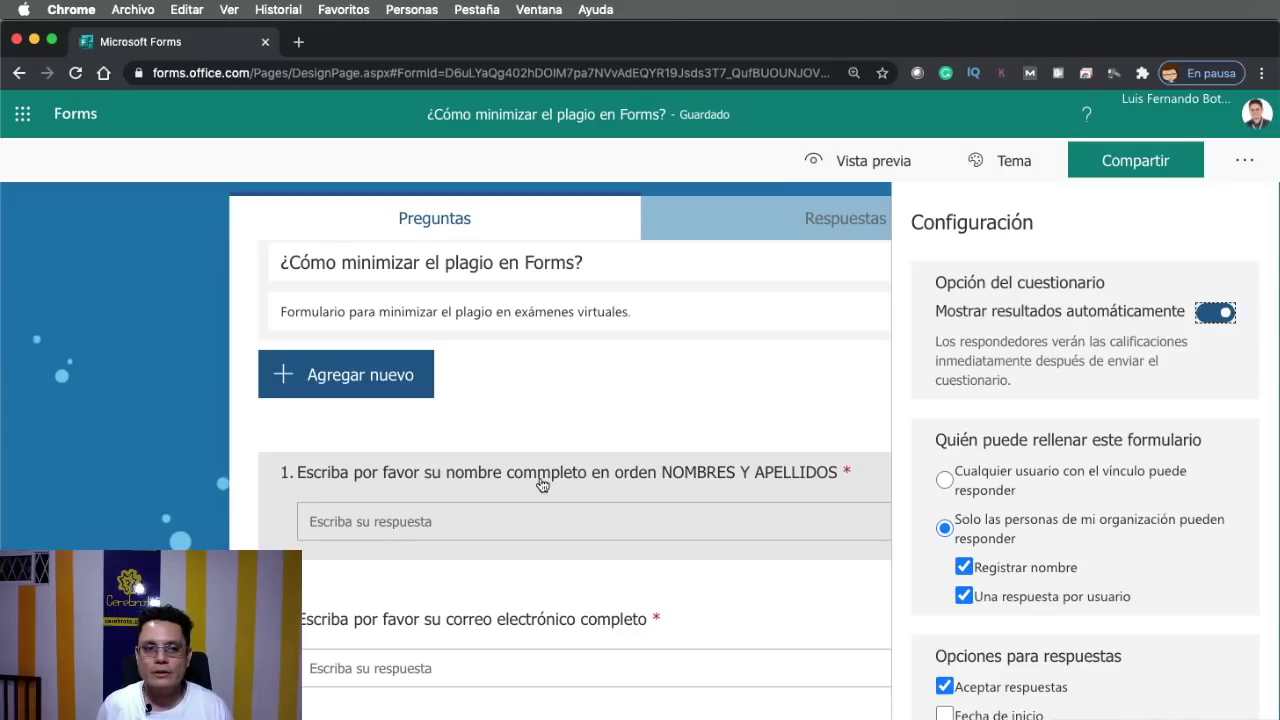
{"action": "left_click", "coordinate": [539, 476]}
{"action": "left_click", "coordinate": [533, 442]}
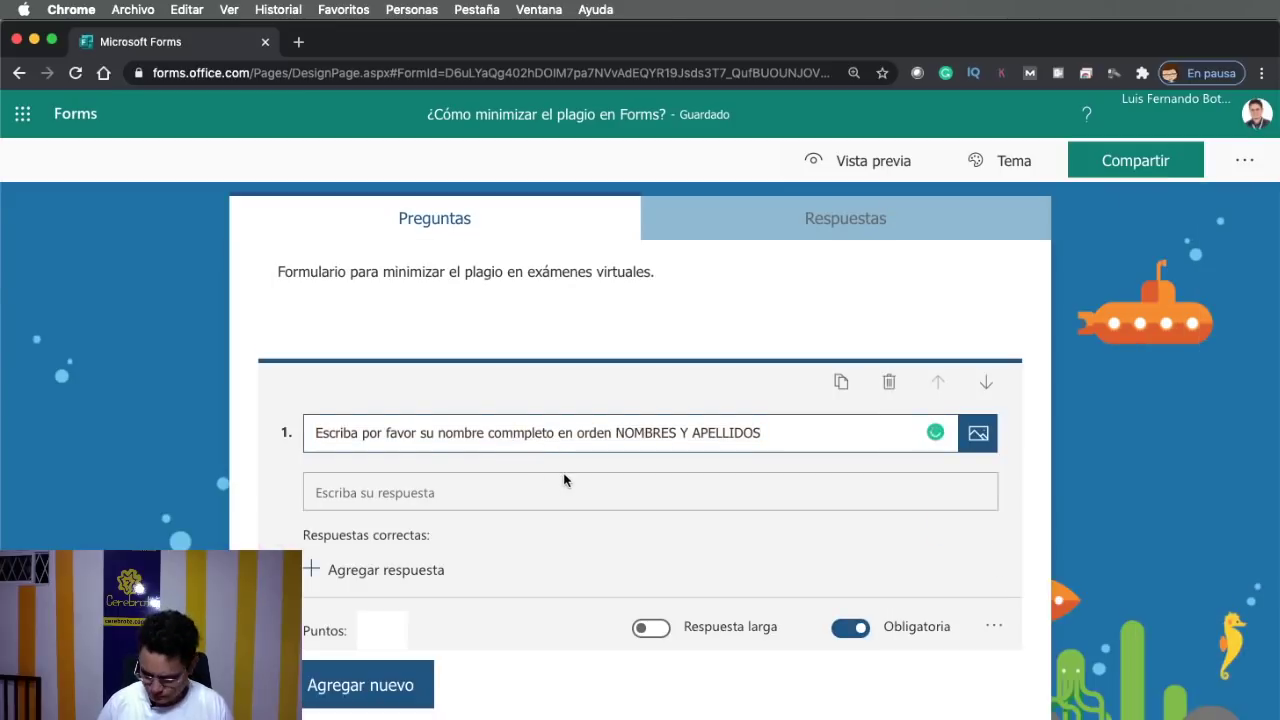
Correct 'commpleto' to 'completo' in question 1's title and finish editing it
{"action": "key", "text": "BackSpace"}
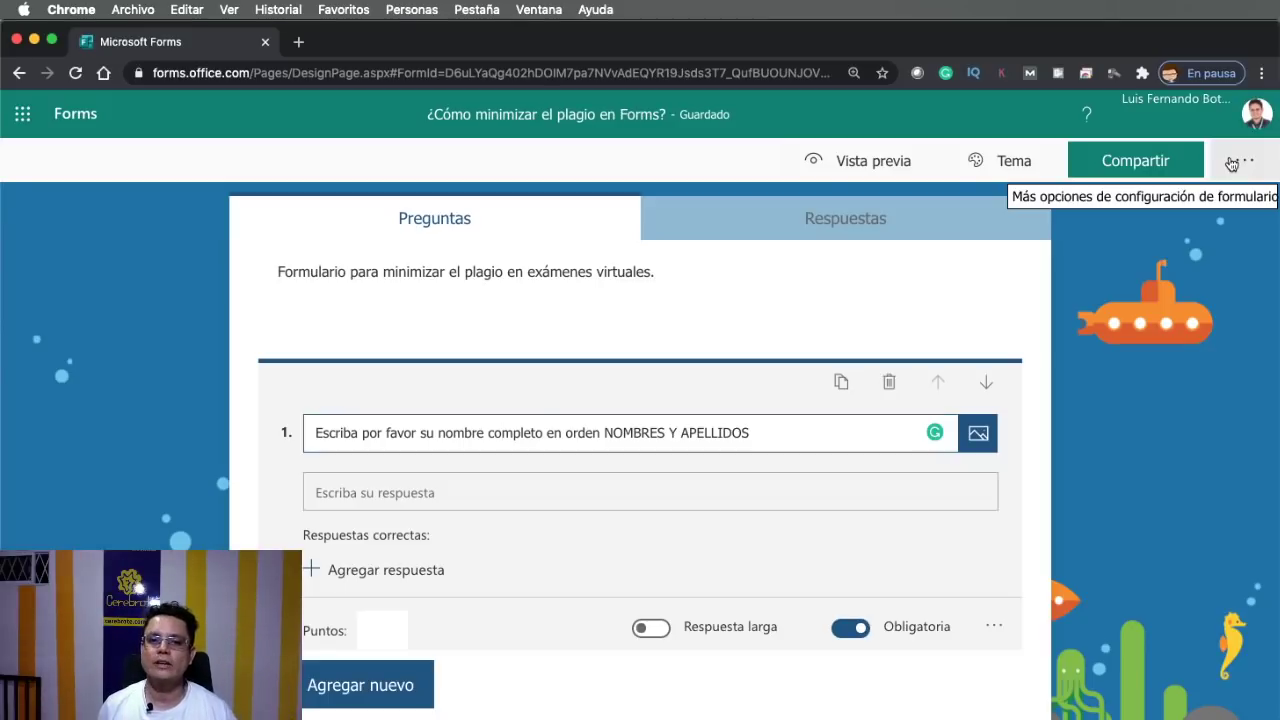
{"action": "left_click", "coordinate": [1025, 418]}
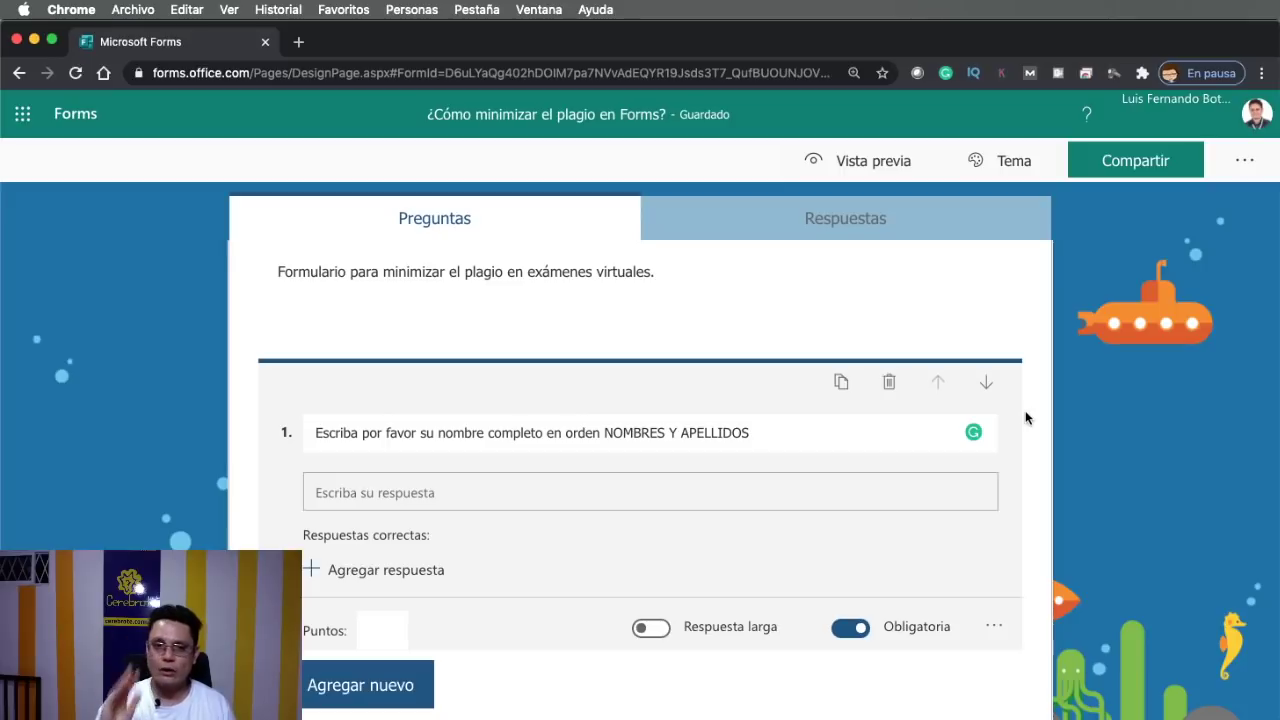
{"action": "scroll", "coordinate": [1031, 437], "scroll_direction": "down", "scroll_amount": 8}
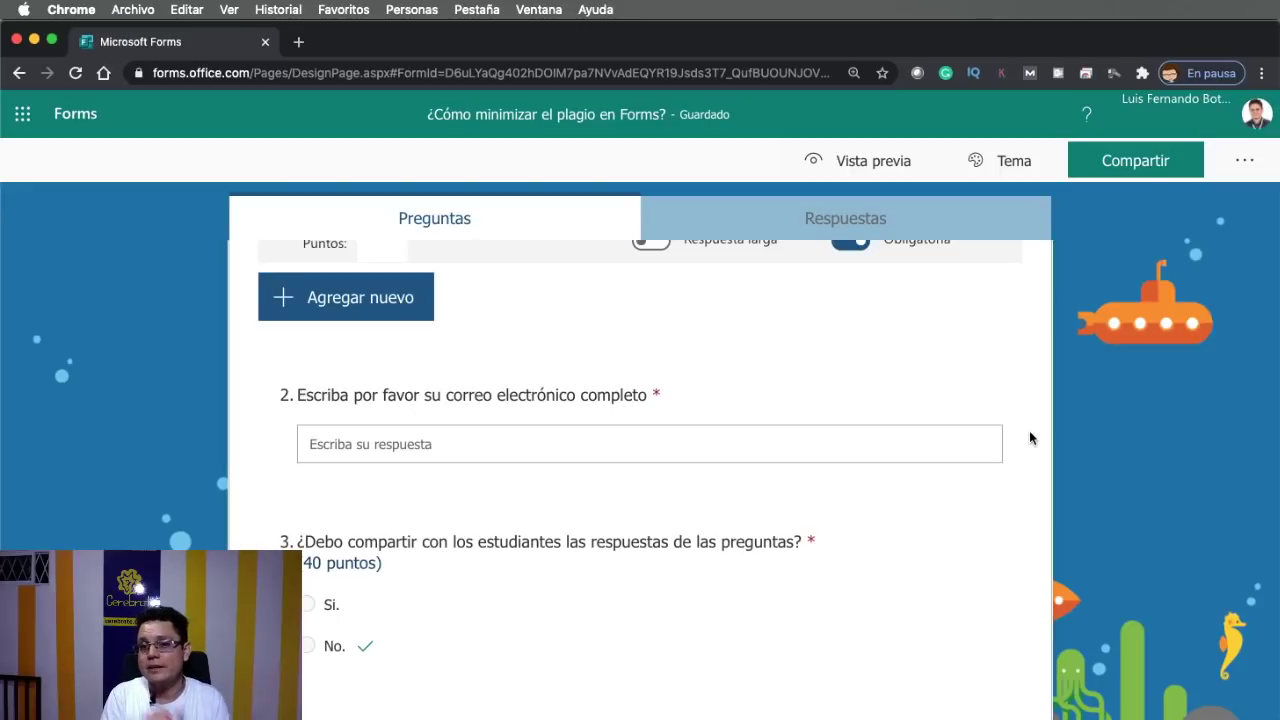
{"action": "scroll", "coordinate": [1029, 420], "scroll_direction": "up", "scroll_amount": 10}
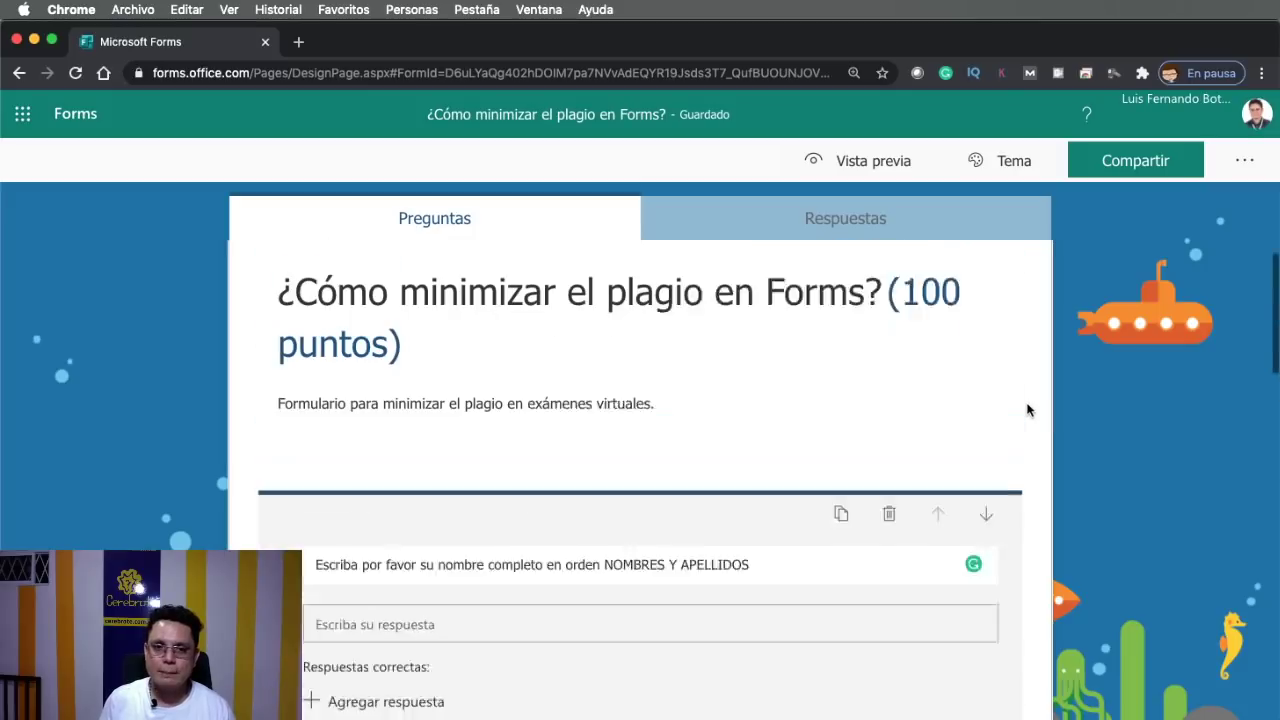
{"action": "left_click", "coordinate": [1245, 162]}
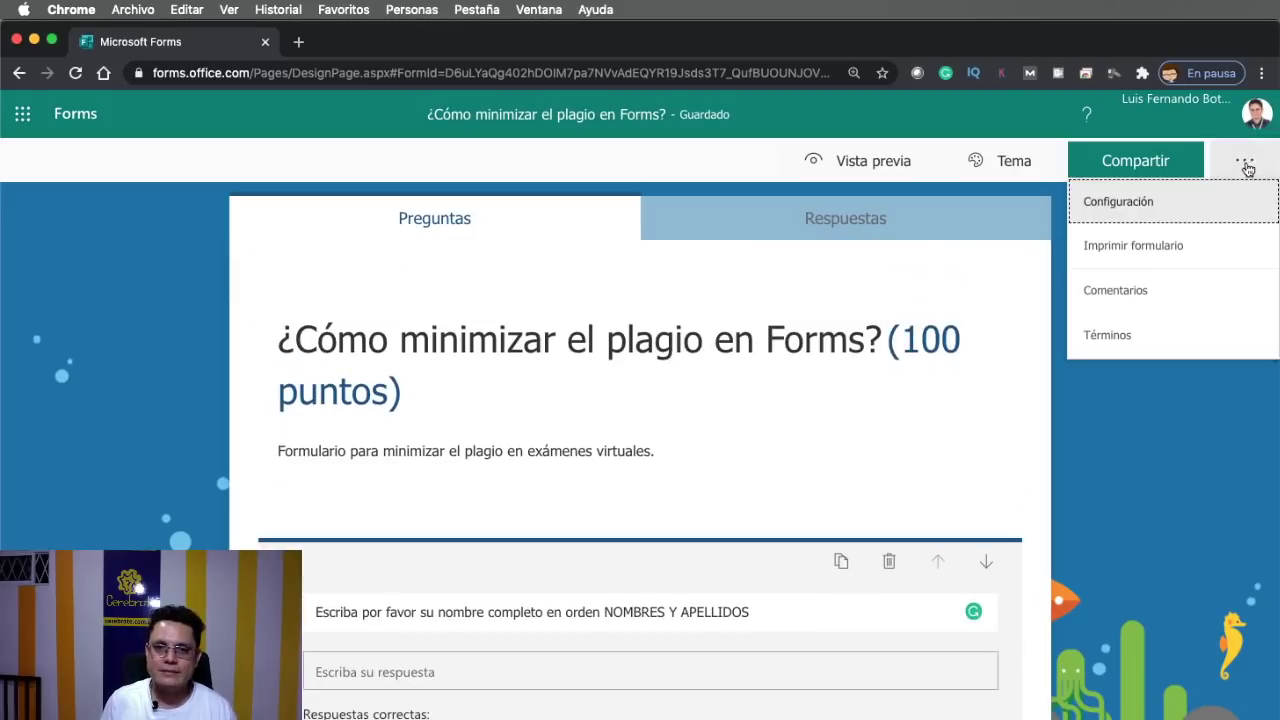
{"action": "left_click", "coordinate": [1114, 205]}
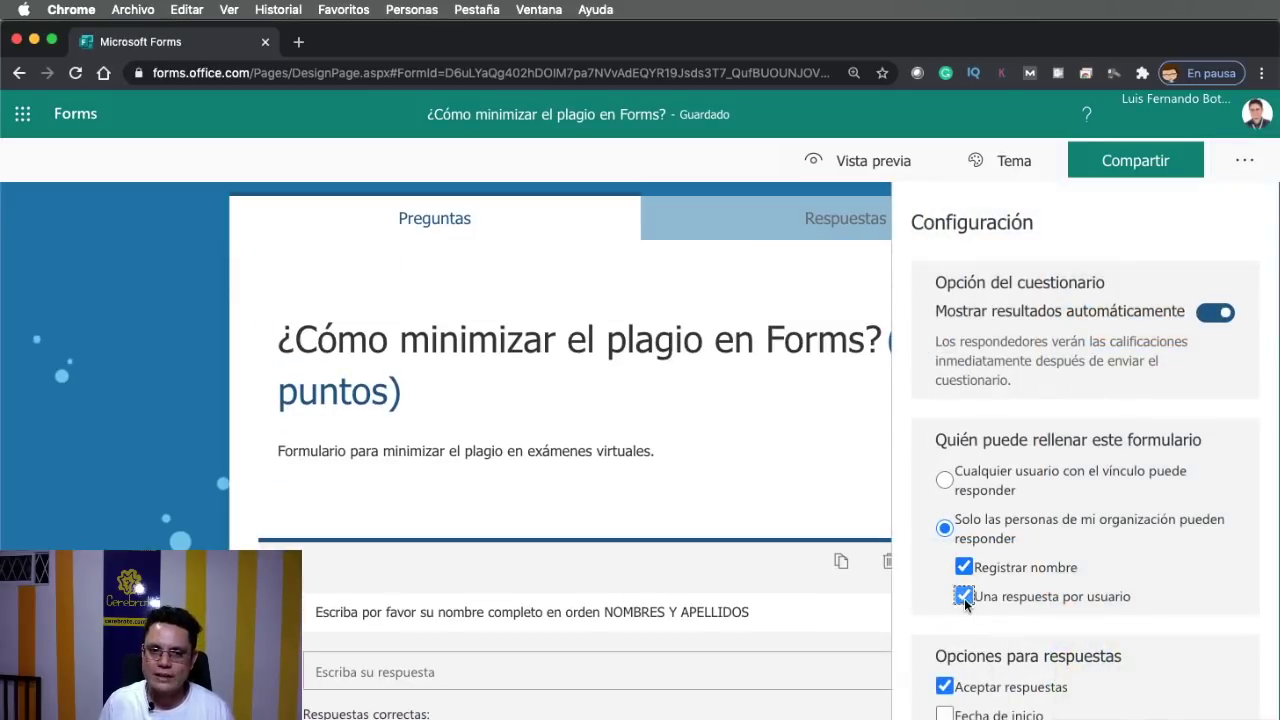
{"action": "left_click", "coordinate": [964, 597]}
{"action": "left_click", "coordinate": [964, 597]}
{"action": "left_click", "coordinate": [964, 597]}
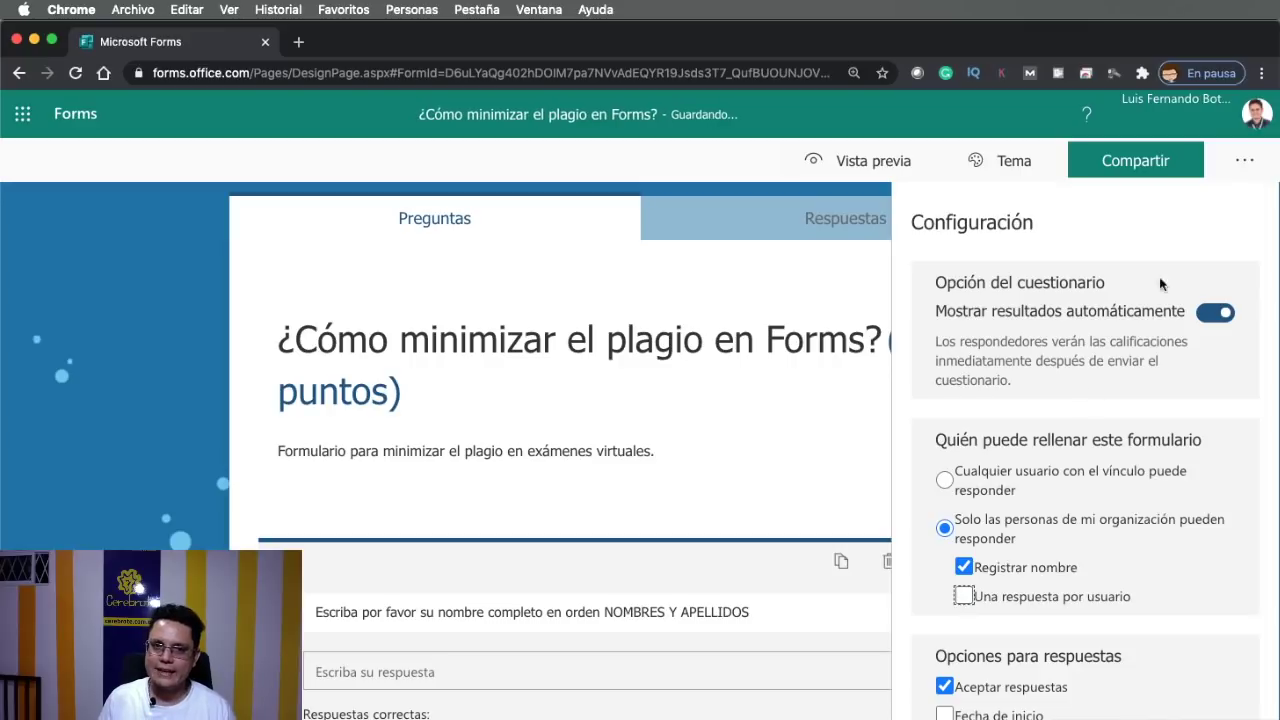
{"action": "left_click", "coordinate": [1245, 160]}
{"action": "left_click", "coordinate": [1240, 162]}
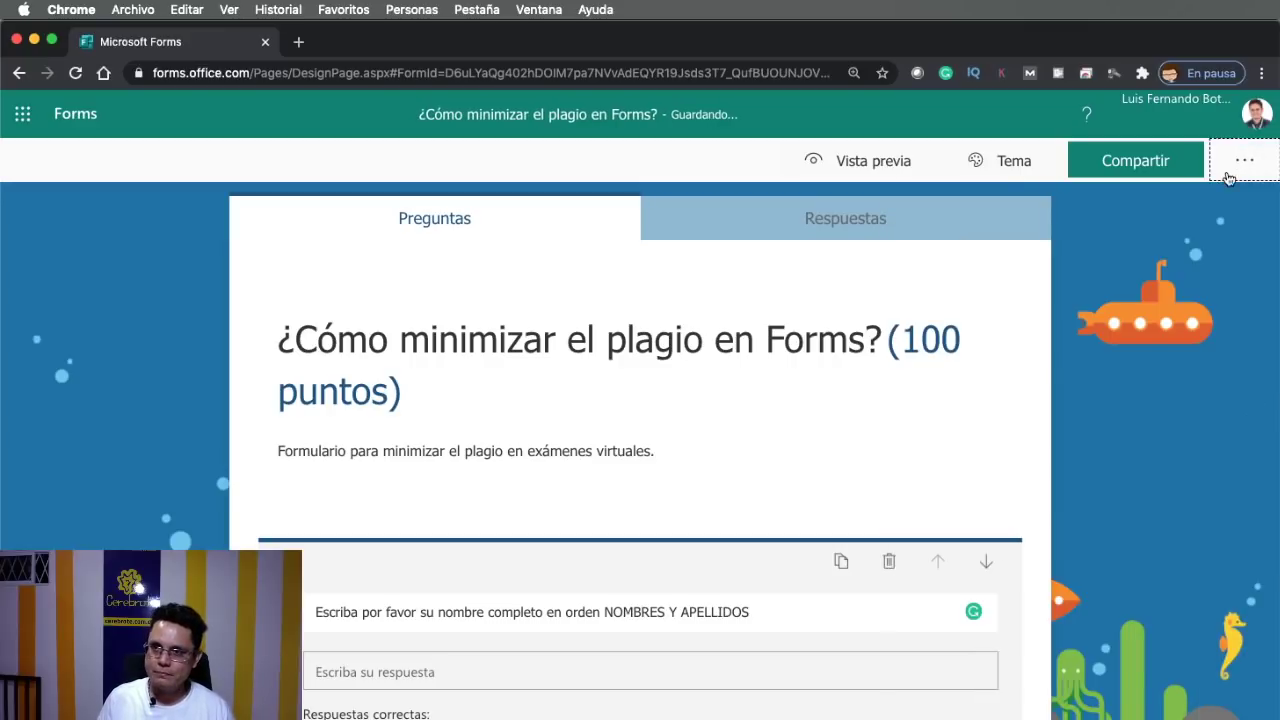
{"action": "left_click", "coordinate": [1238, 164]}
{"action": "left_click", "coordinate": [1148, 206]}
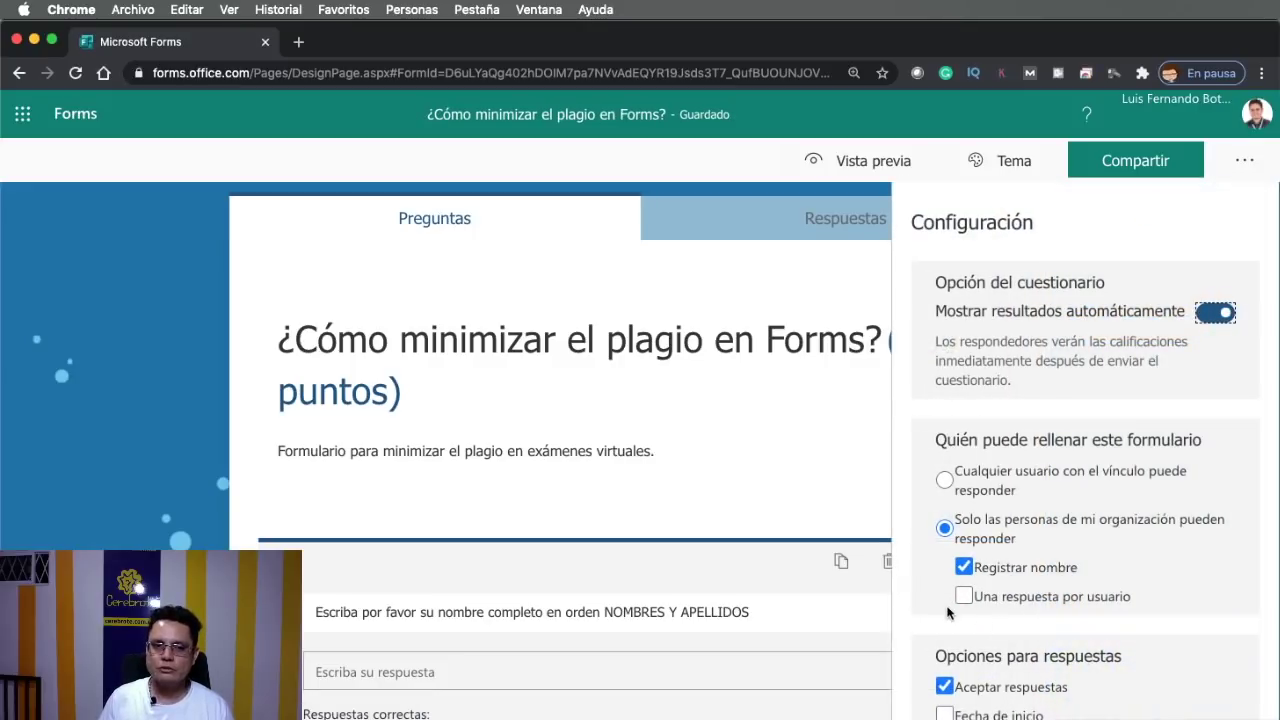
{"action": "scroll", "coordinate": [948, 604], "scroll_direction": "down", "scroll_amount": 1}
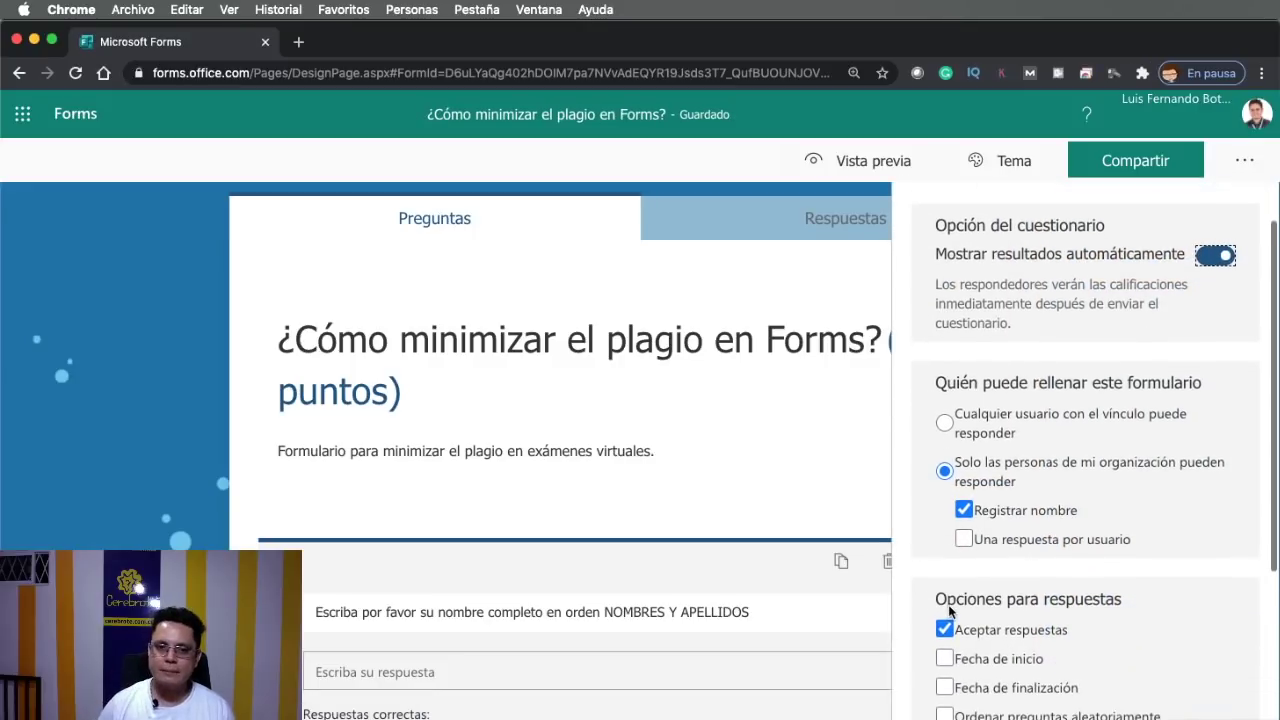
{"action": "left_click", "coordinate": [964, 540]}
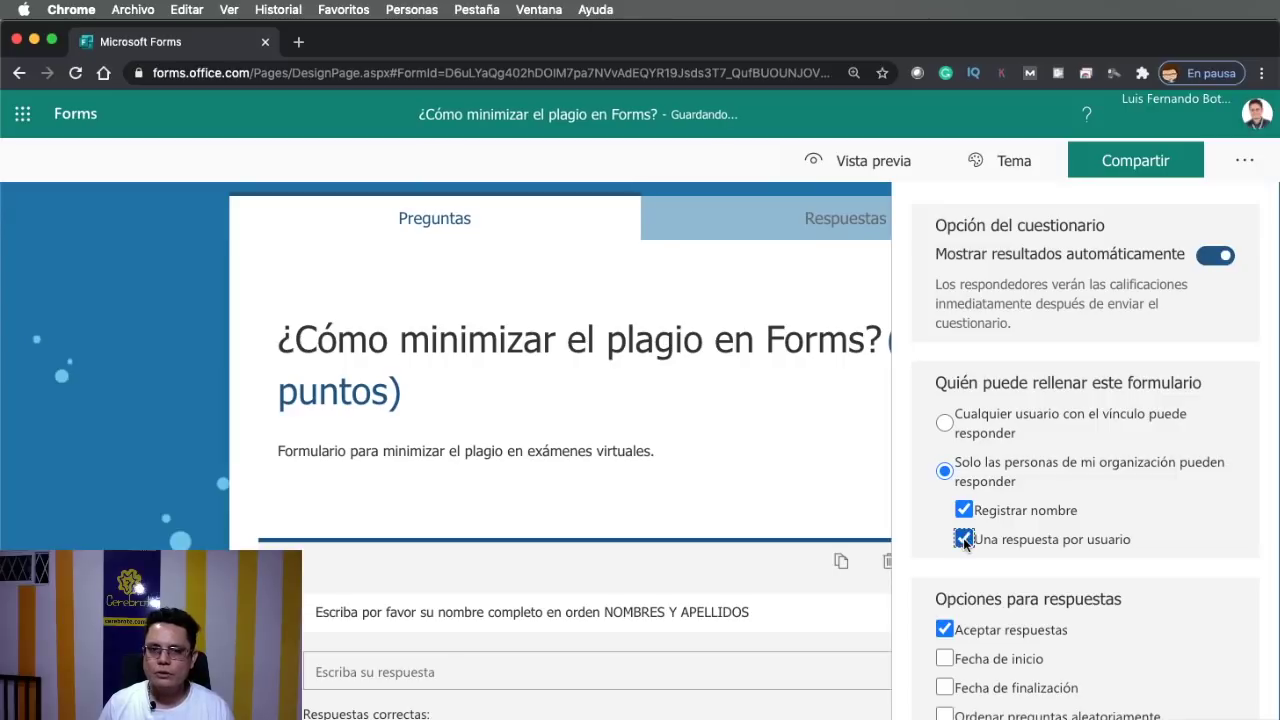
{"action": "left_click", "coordinate": [963, 511]}
{"action": "left_click", "coordinate": [963, 511]}
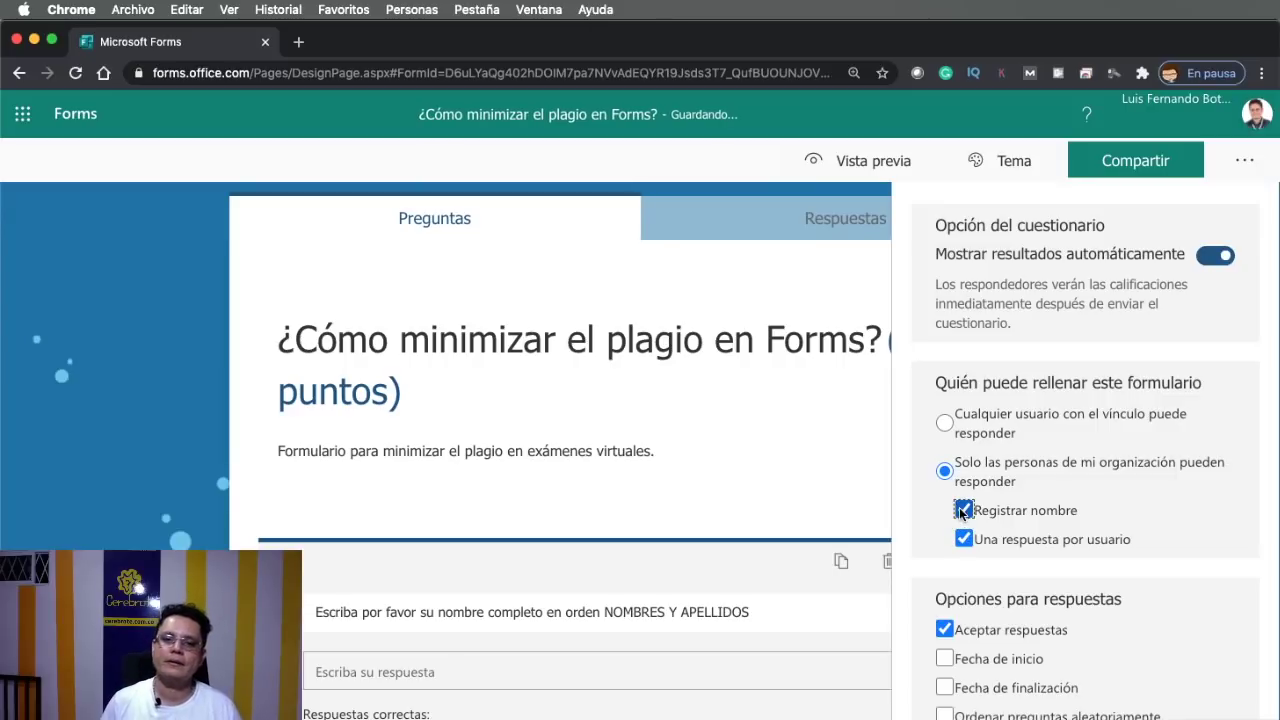
{"action": "left_click", "coordinate": [945, 427]}
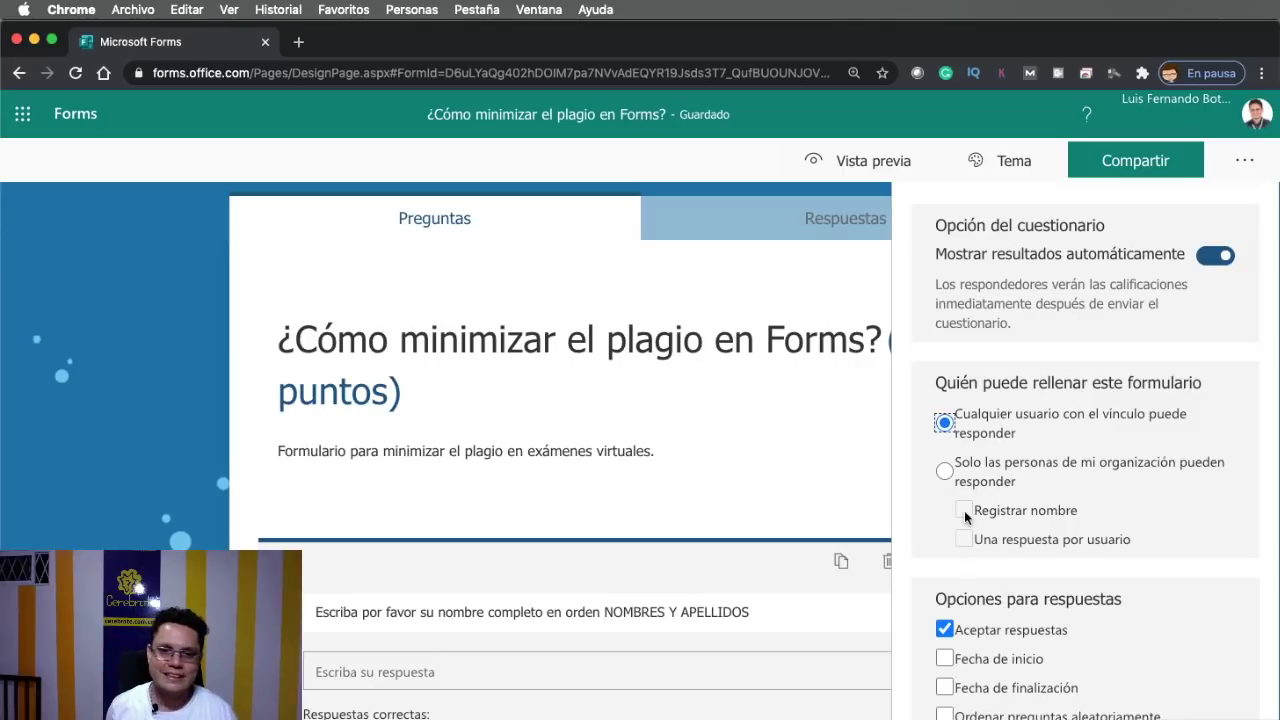
{"action": "left_click", "coordinate": [945, 471]}
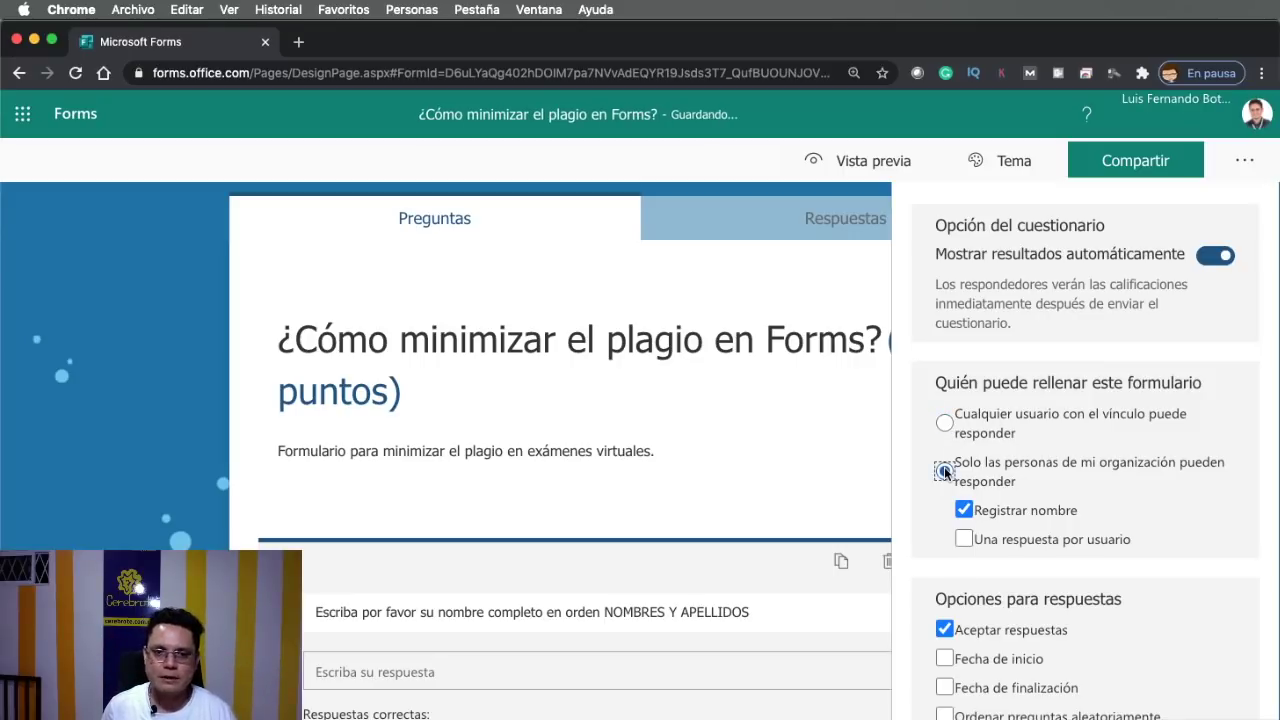
{"action": "left_click", "coordinate": [964, 540]}
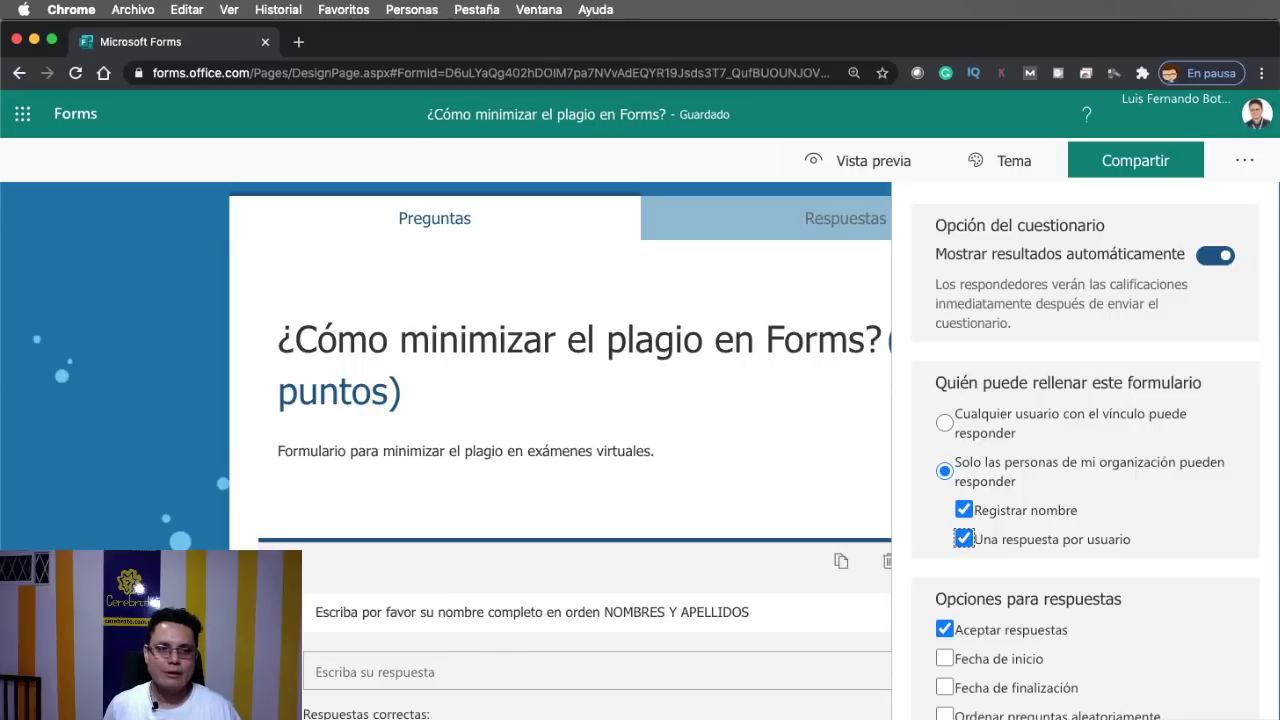
{"action": "key", "text": "Escape"}
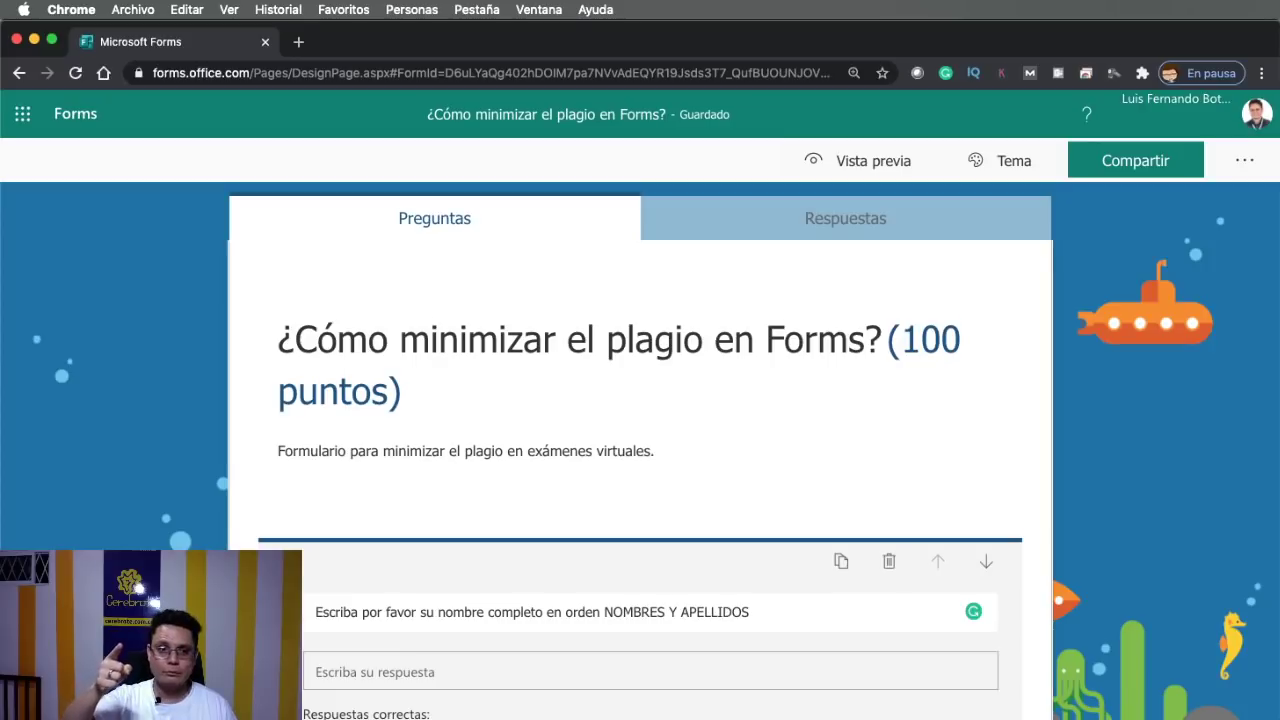
{"action": "scroll", "coordinate": [640, 470], "scroll_direction": "down", "scroll_amount": 3}
{"action": "scroll", "coordinate": [313, 510], "scroll_direction": "down", "scroll_amount": 4}
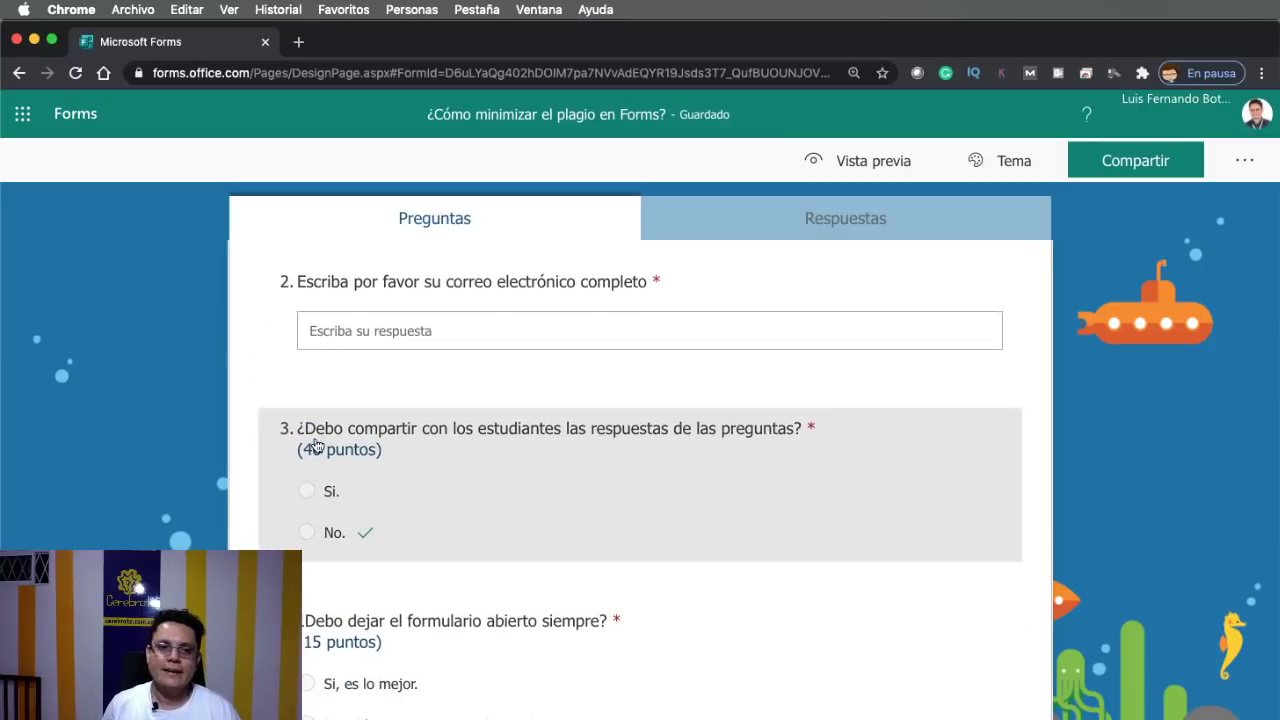
{"action": "scroll", "coordinate": [300, 448], "scroll_direction": "up", "scroll_amount": 7}
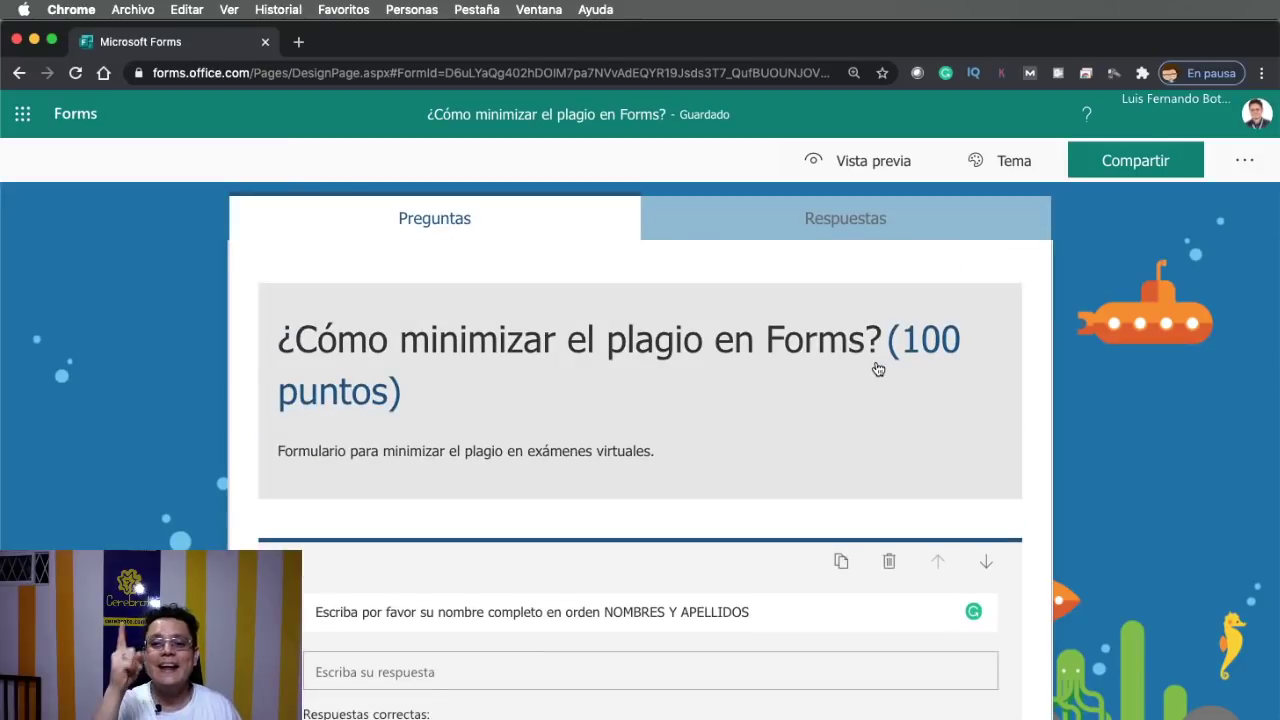
{"action": "scroll", "coordinate": [877, 369], "scroll_direction": "down", "scroll_amount": 6}
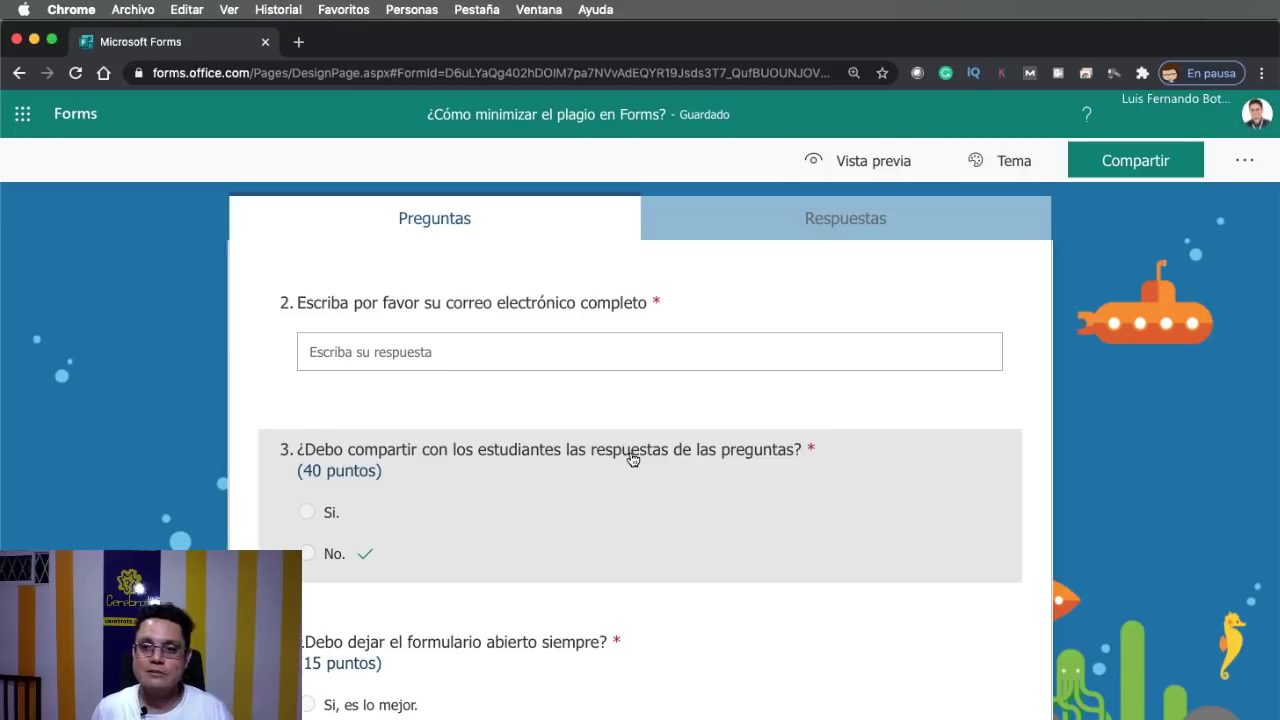
{"action": "scroll", "coordinate": [632, 458], "scroll_direction": "down", "scroll_amount": 1}
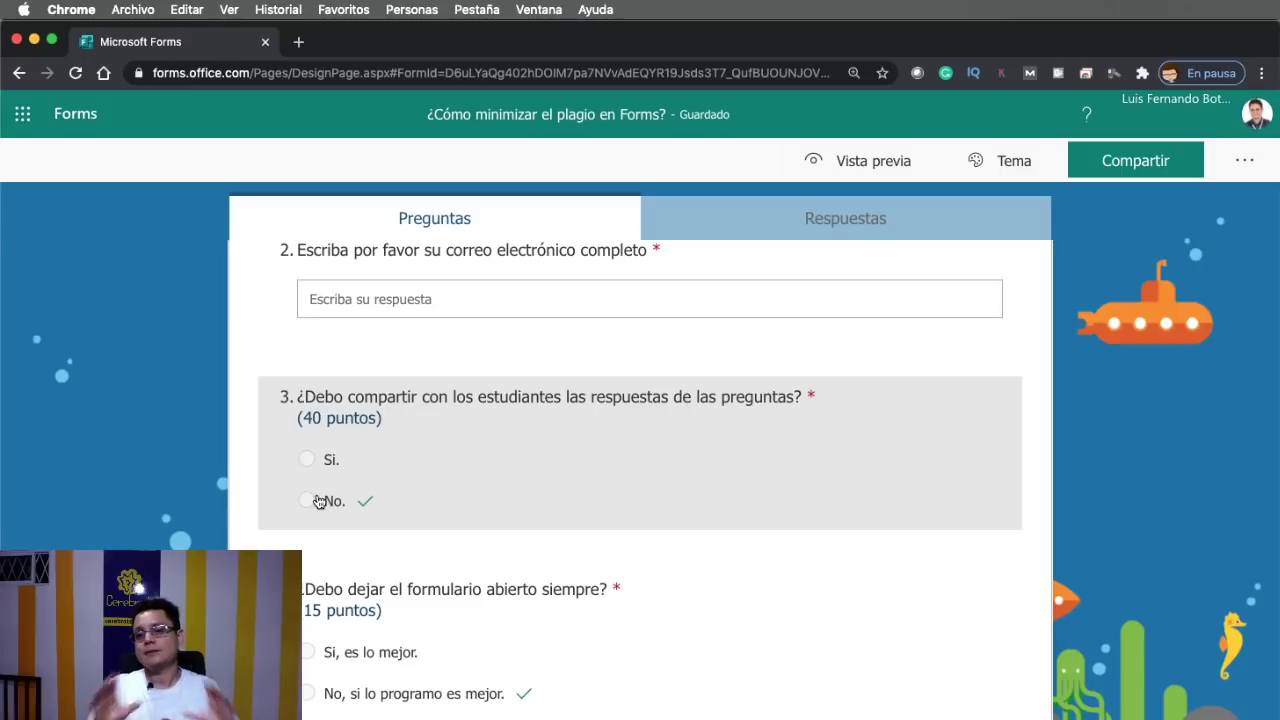
{"action": "scroll", "coordinate": [318, 501], "scroll_direction": "up", "scroll_amount": 3}
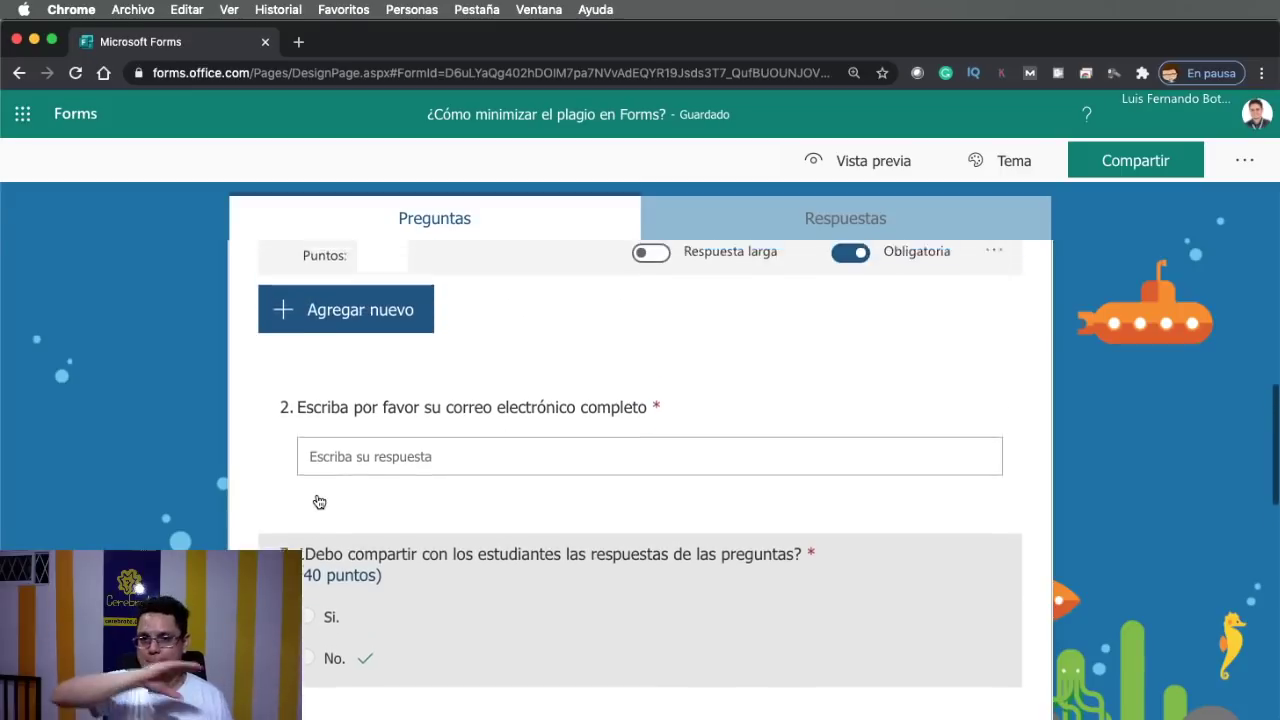
{"action": "scroll", "coordinate": [318, 501], "scroll_direction": "up", "scroll_amount": 5}
{"action": "scroll", "coordinate": [318, 501], "scroll_direction": "down", "scroll_amount": 10}
{"action": "scroll", "coordinate": [318, 501], "scroll_direction": "up", "scroll_amount": 1}
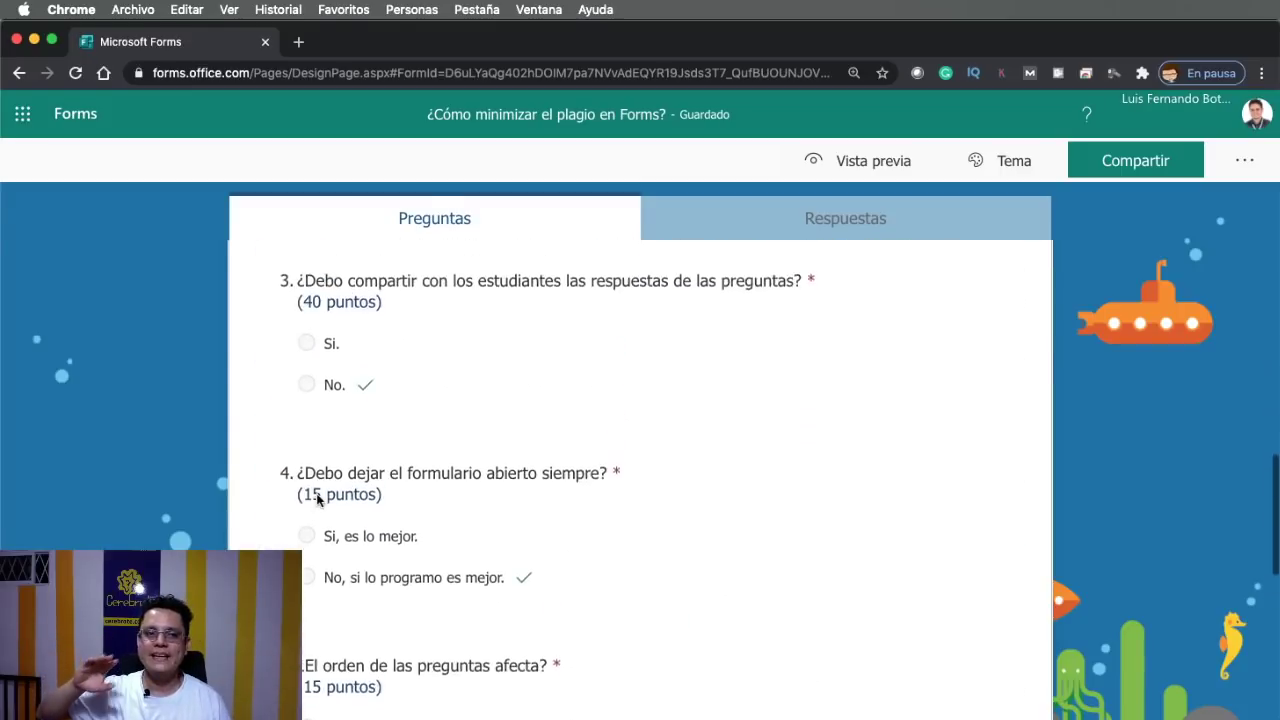
{"action": "scroll", "coordinate": [318, 501], "scroll_direction": "up", "scroll_amount": 1}
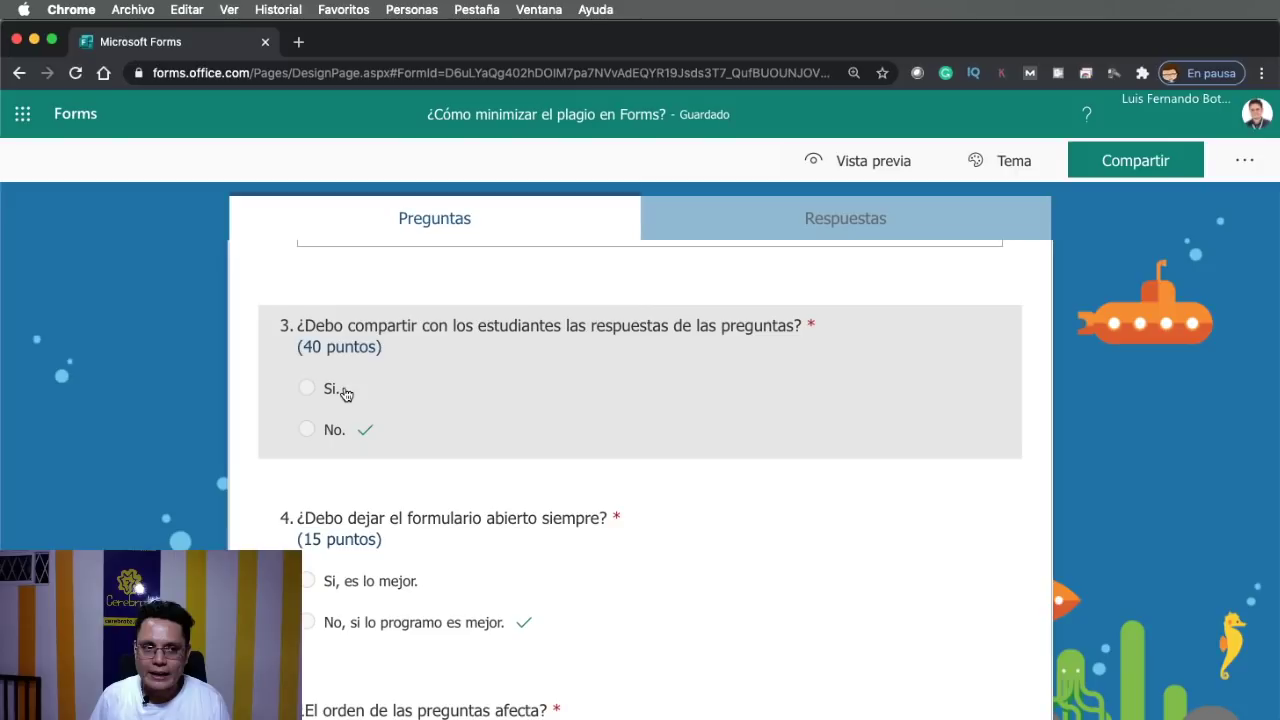
Switch off 'Mostrar resultados automáticamente' in the form settings
{"action": "left_click", "coordinate": [1206, 199]}
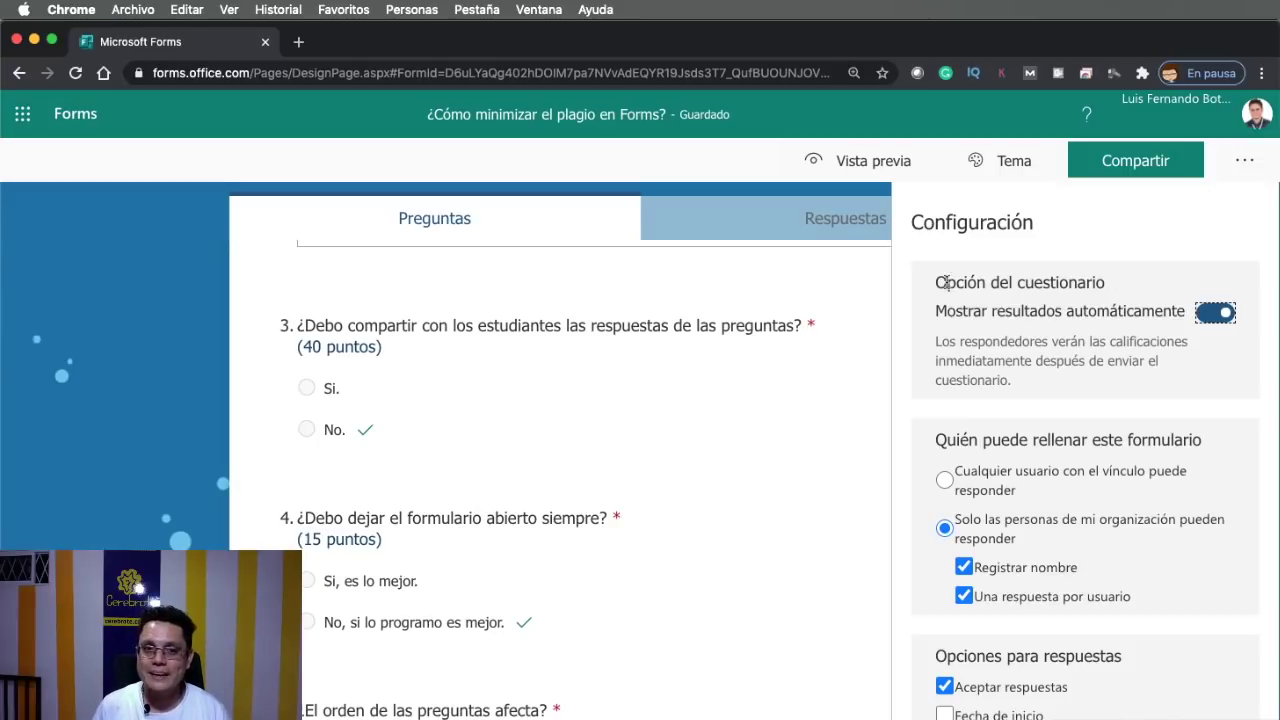
{"action": "left_click_drag", "start_coordinate": [936, 282], "coordinate": [1181, 307]}
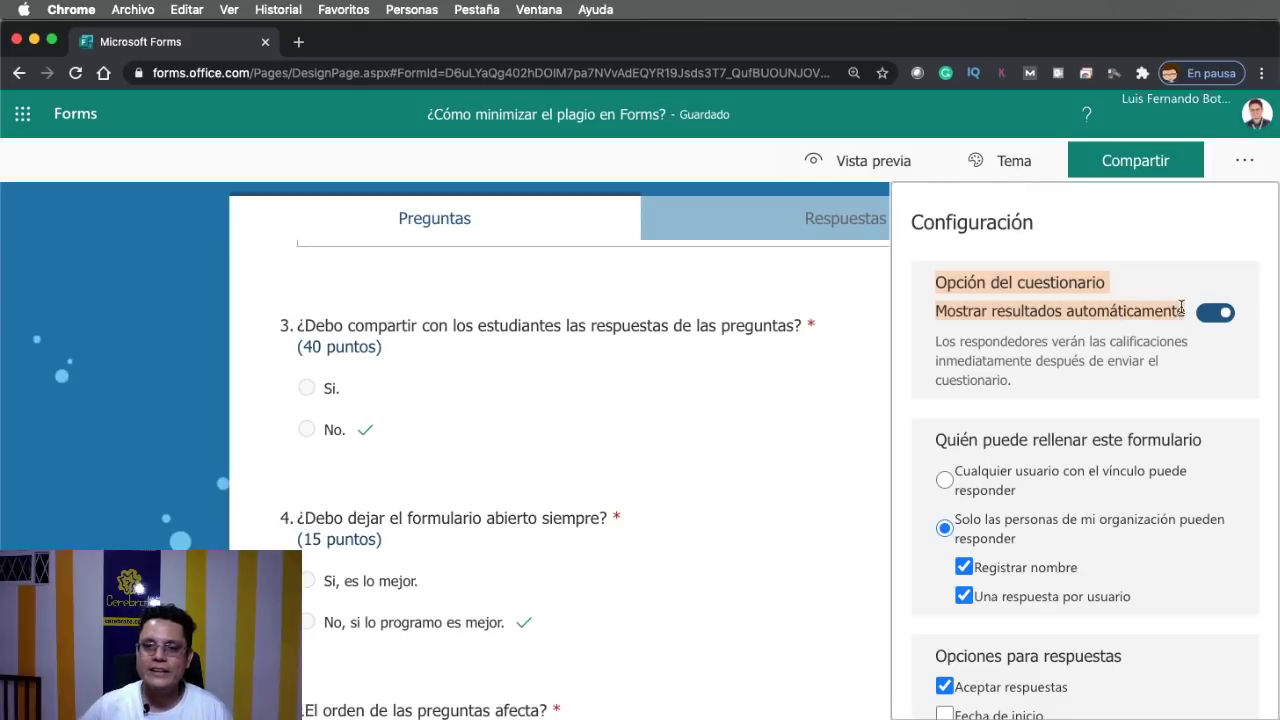
{"action": "left_click", "coordinate": [1212, 313]}
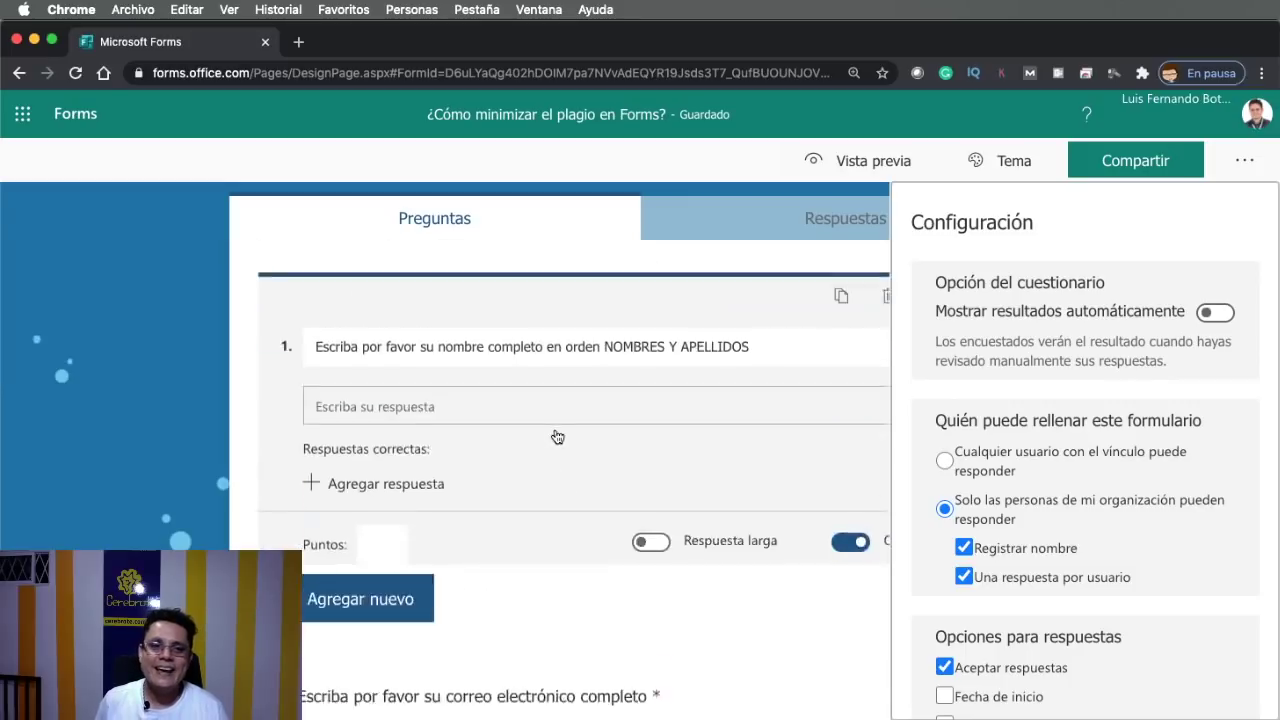
{"action": "scroll", "coordinate": [557, 437], "scroll_direction": "up", "scroll_amount": 3}
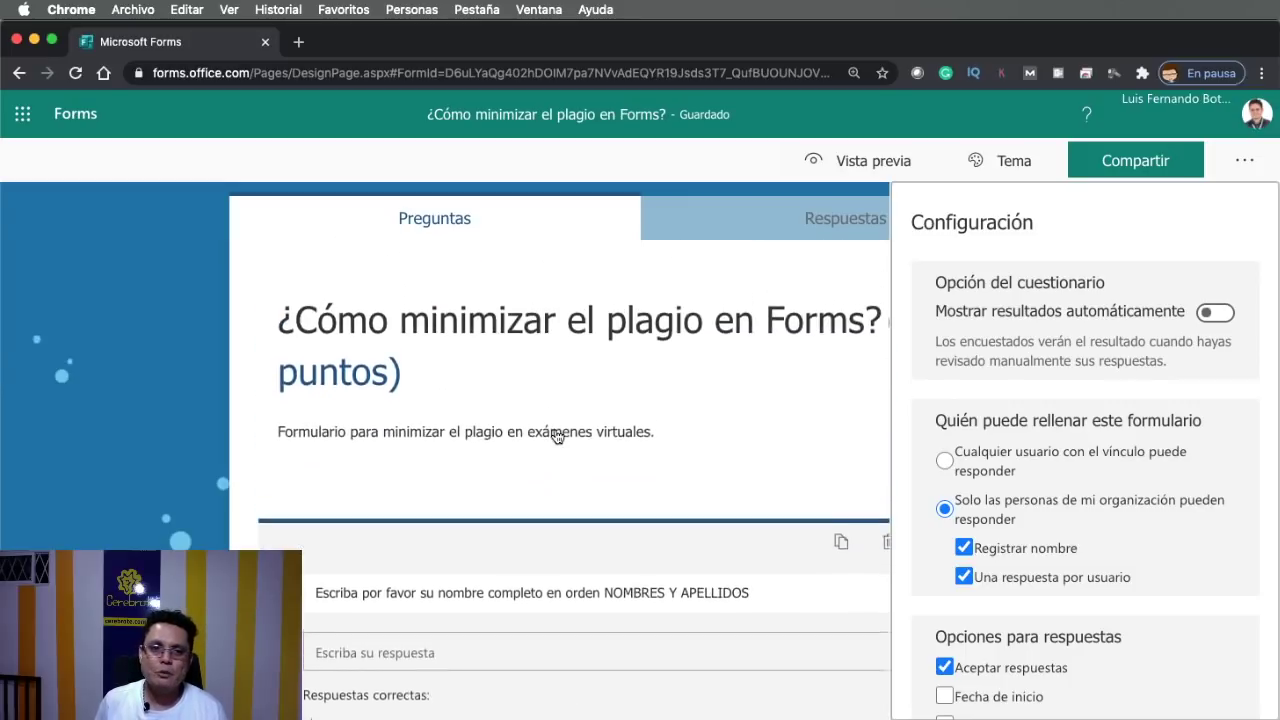
{"action": "left_click", "coordinate": [1246, 160]}
{"action": "scroll", "coordinate": [925, 380], "scroll_direction": "down", "scroll_amount": 2}
{"action": "scroll", "coordinate": [843, 460], "scroll_direction": "down", "scroll_amount": 10}
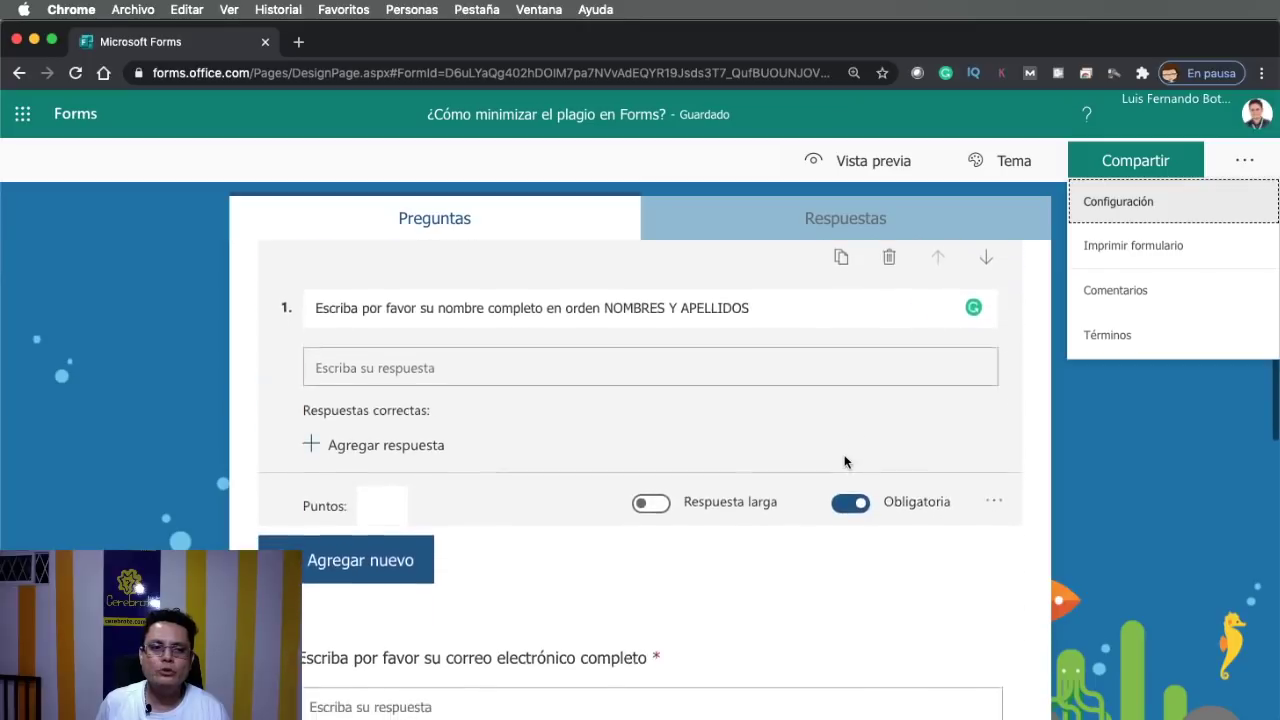
{"action": "scroll", "coordinate": [700, 440], "scroll_direction": "up", "scroll_amount": 1}
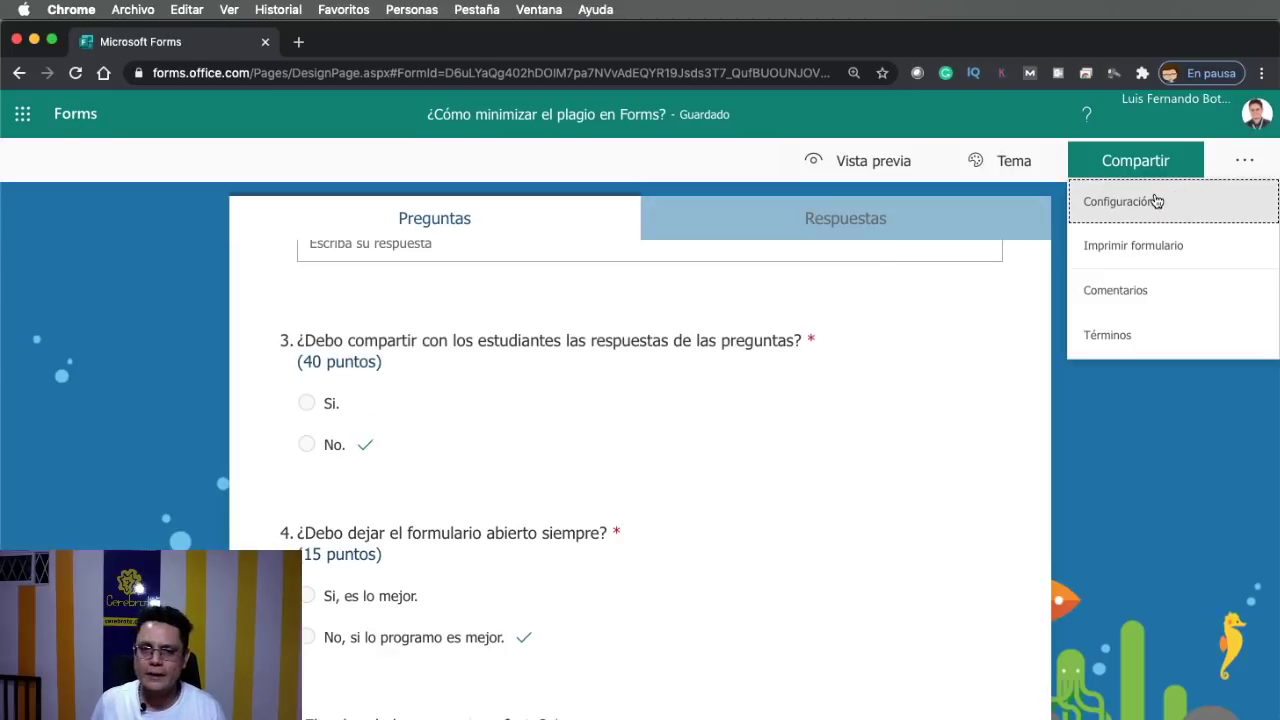
{"action": "left_click", "coordinate": [1154, 200]}
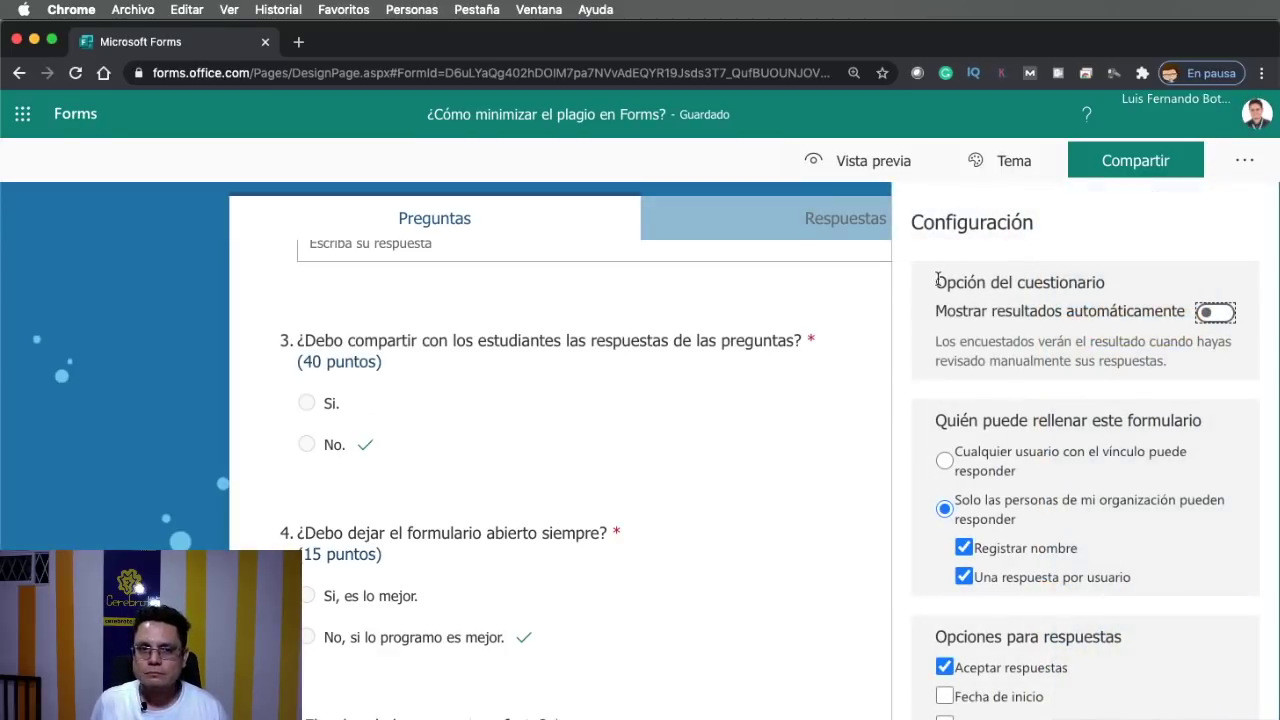
{"action": "left_click_drag", "start_coordinate": [936, 283], "coordinate": [1183, 311]}
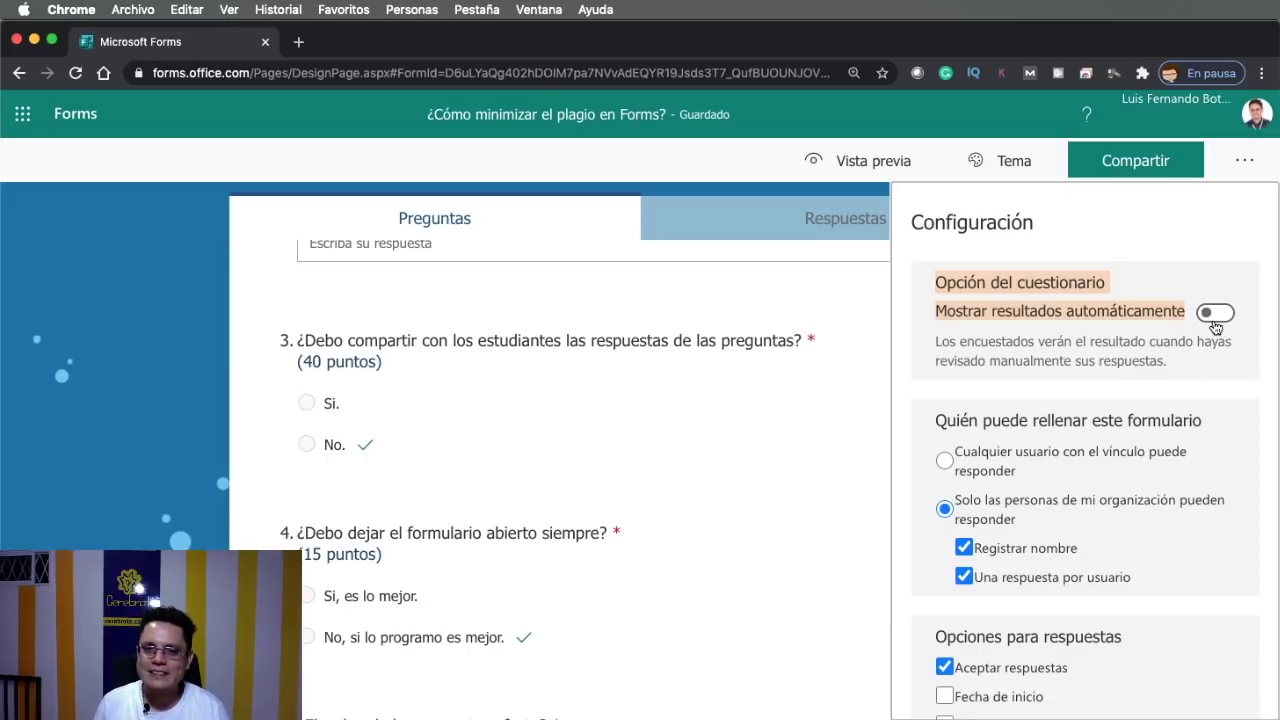
{"action": "left_click", "coordinate": [1219, 322]}
{"action": "left_click", "coordinate": [1217, 320]}
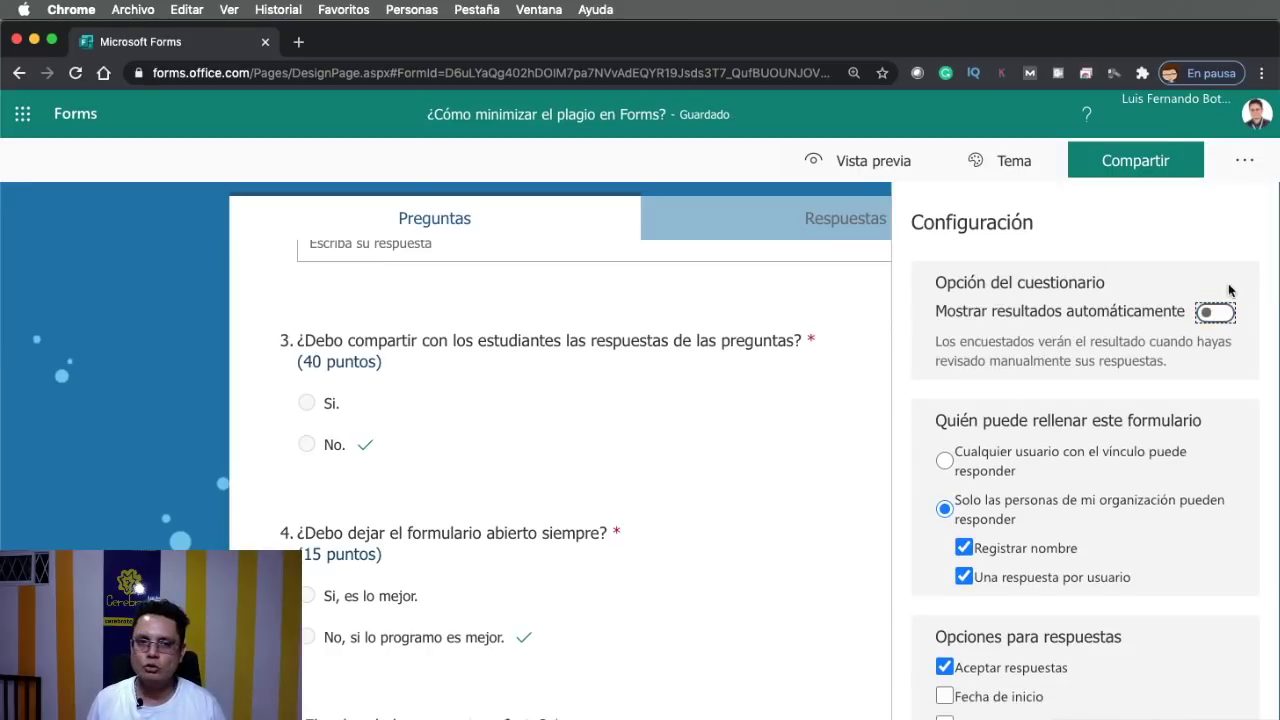
{"action": "left_click", "coordinate": [1053, 336]}
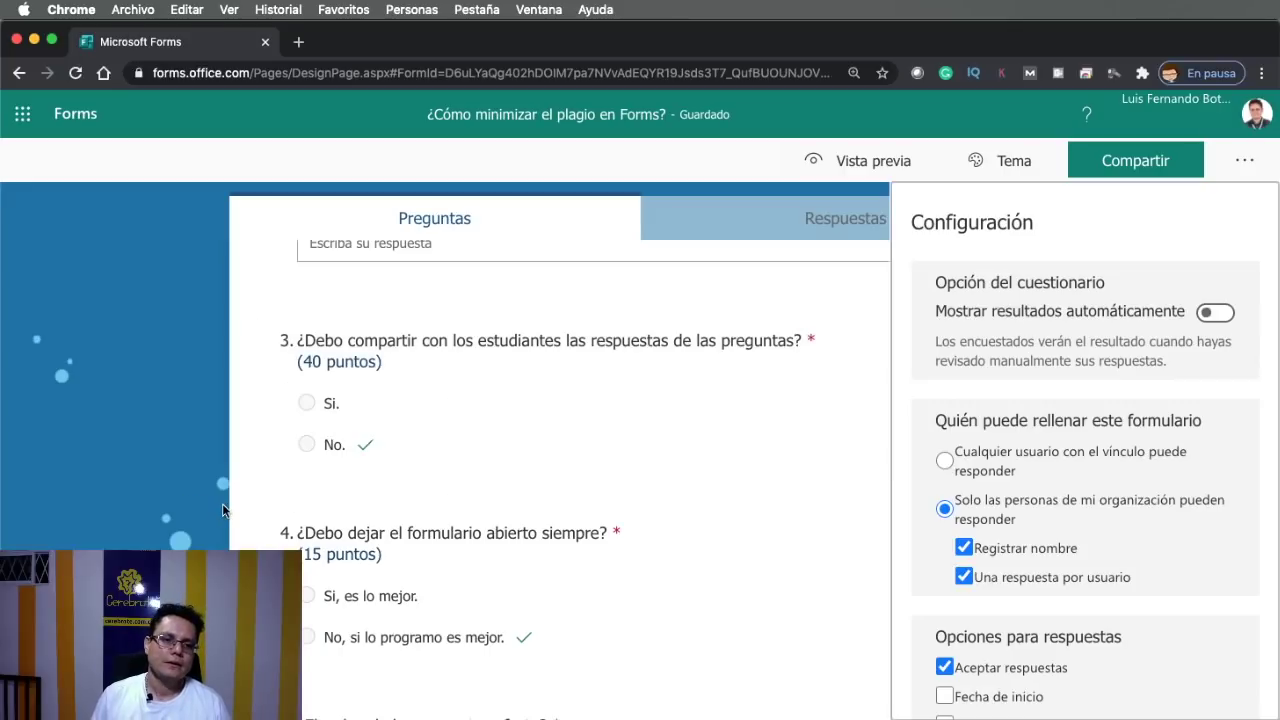
{"action": "scroll", "coordinate": [222, 503], "scroll_direction": "down", "scroll_amount": 1}
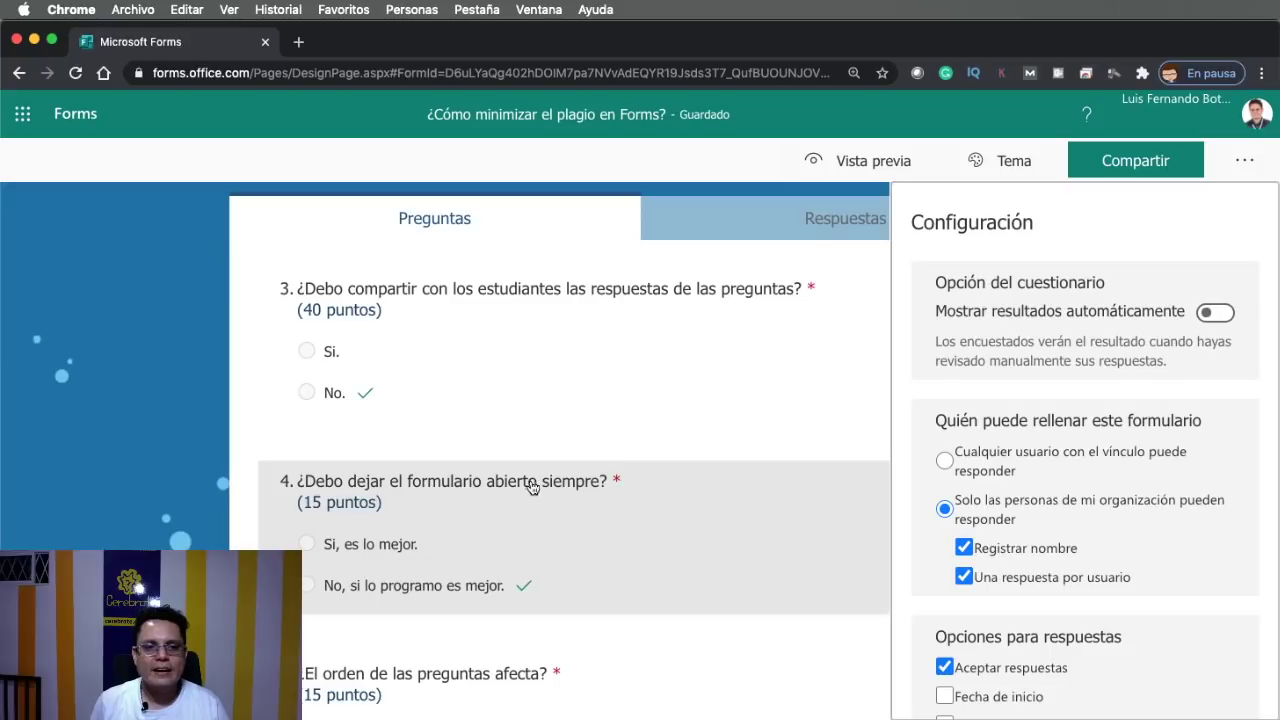
{"action": "scroll", "coordinate": [563, 487], "scroll_direction": "down", "scroll_amount": 1}
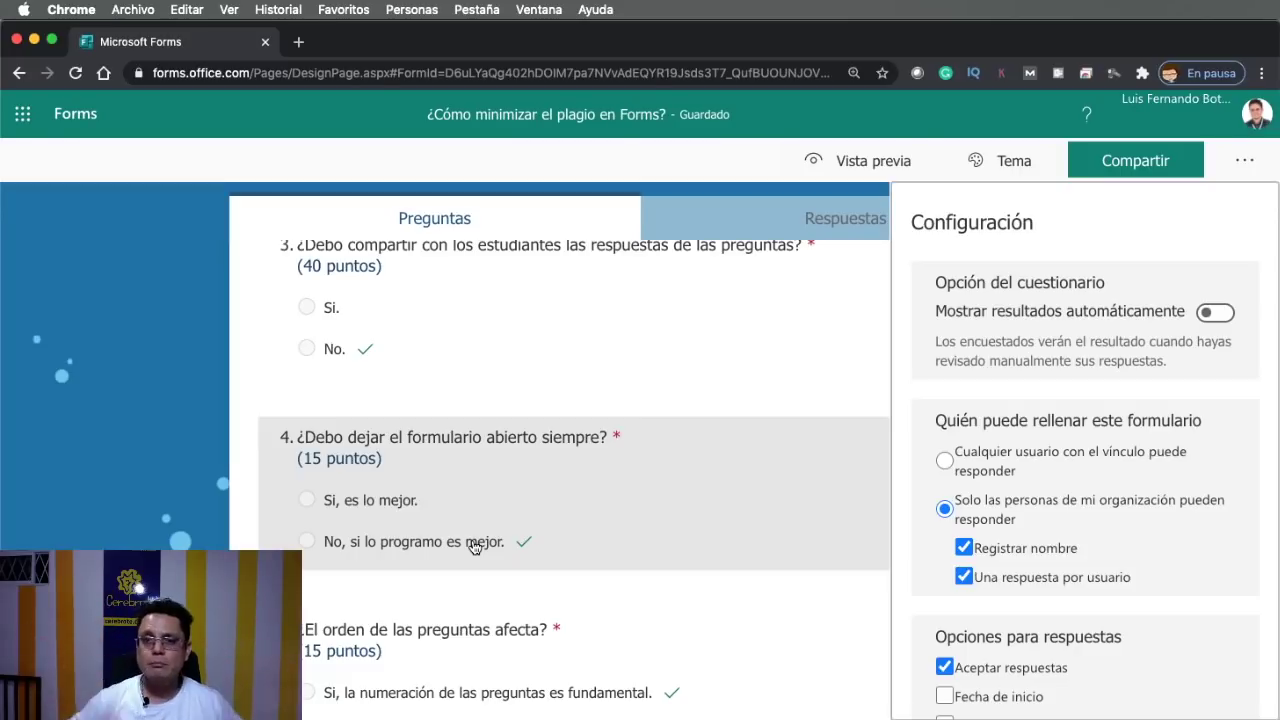
{"action": "scroll", "coordinate": [1043, 545], "scroll_direction": "down", "scroll_amount": 5}
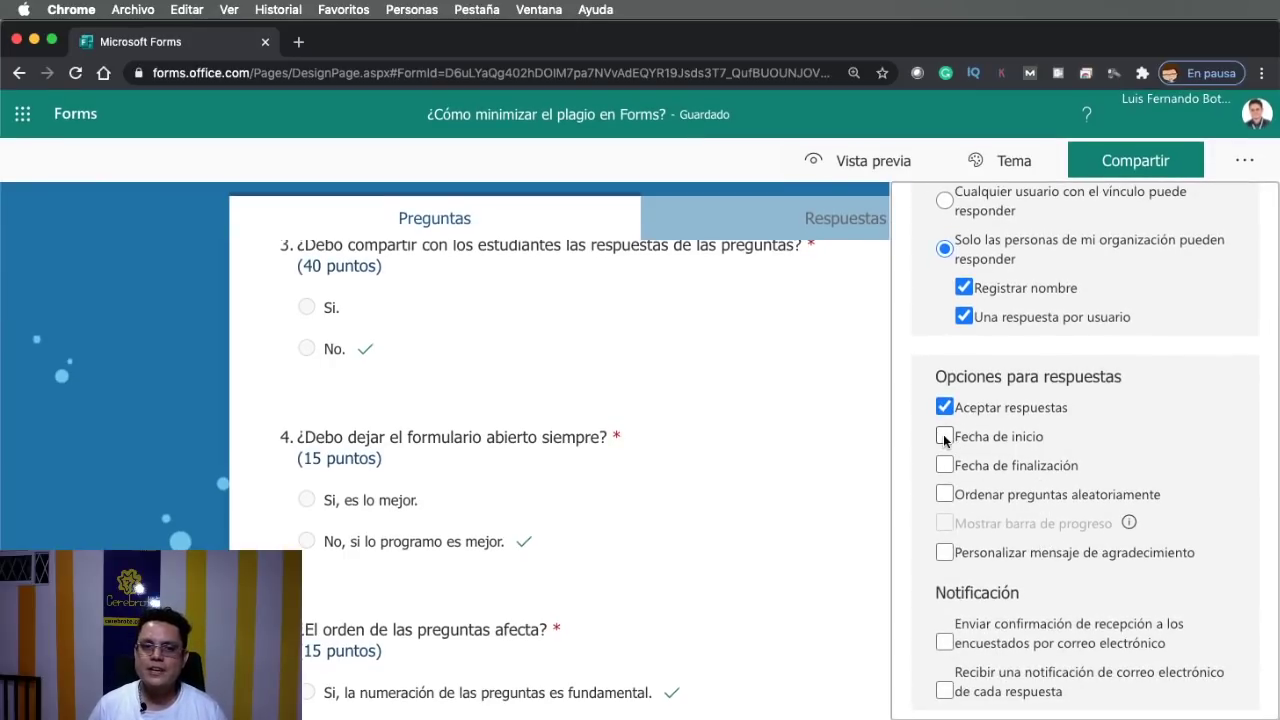
Set a response window from 1/11/2020 19:00 to 1/11/2020 19:15 in the form settings
{"action": "left_click", "coordinate": [1244, 160]}
{"action": "left_click", "coordinate": [1177, 440]}
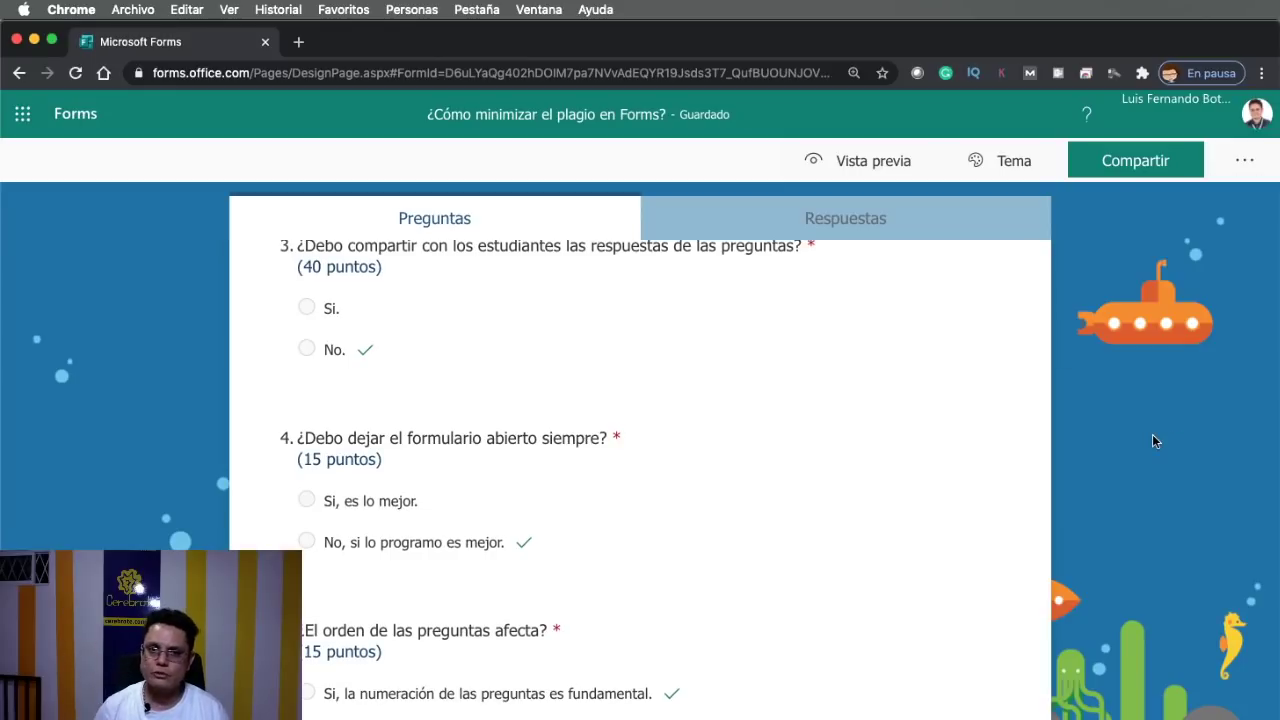
{"action": "left_click", "coordinate": [1244, 160]}
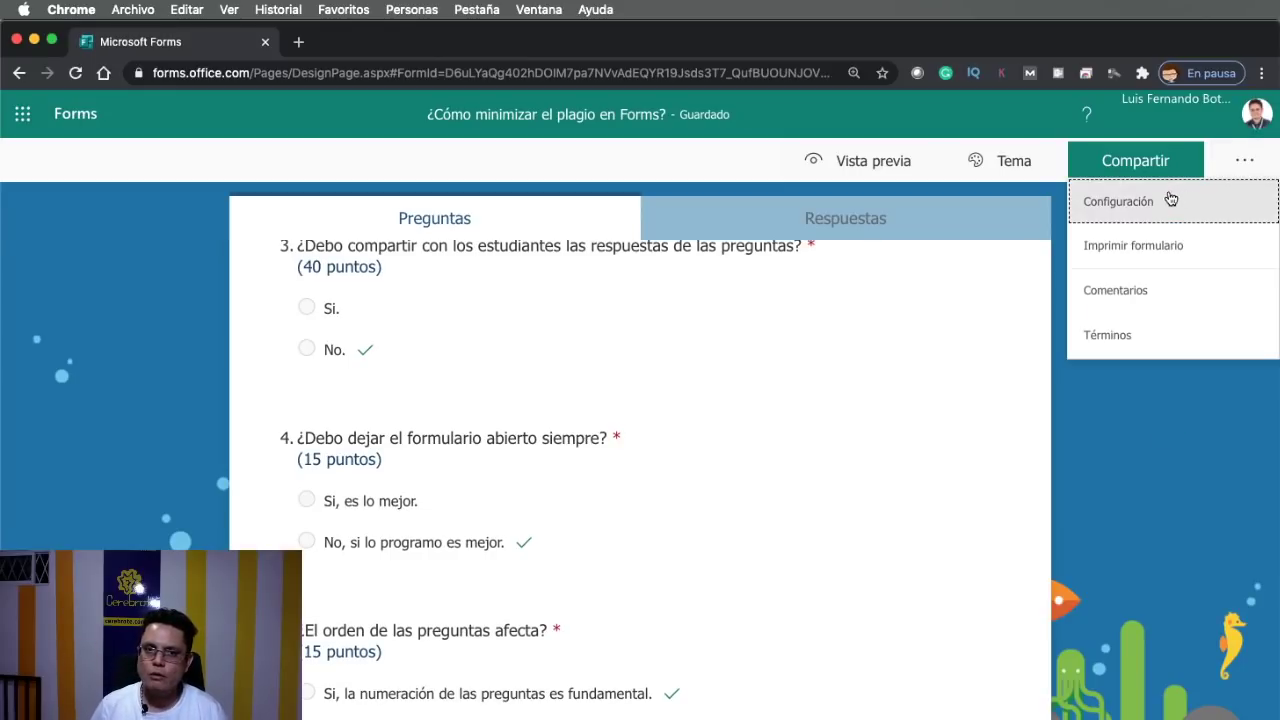
{"action": "left_click", "coordinate": [1130, 212]}
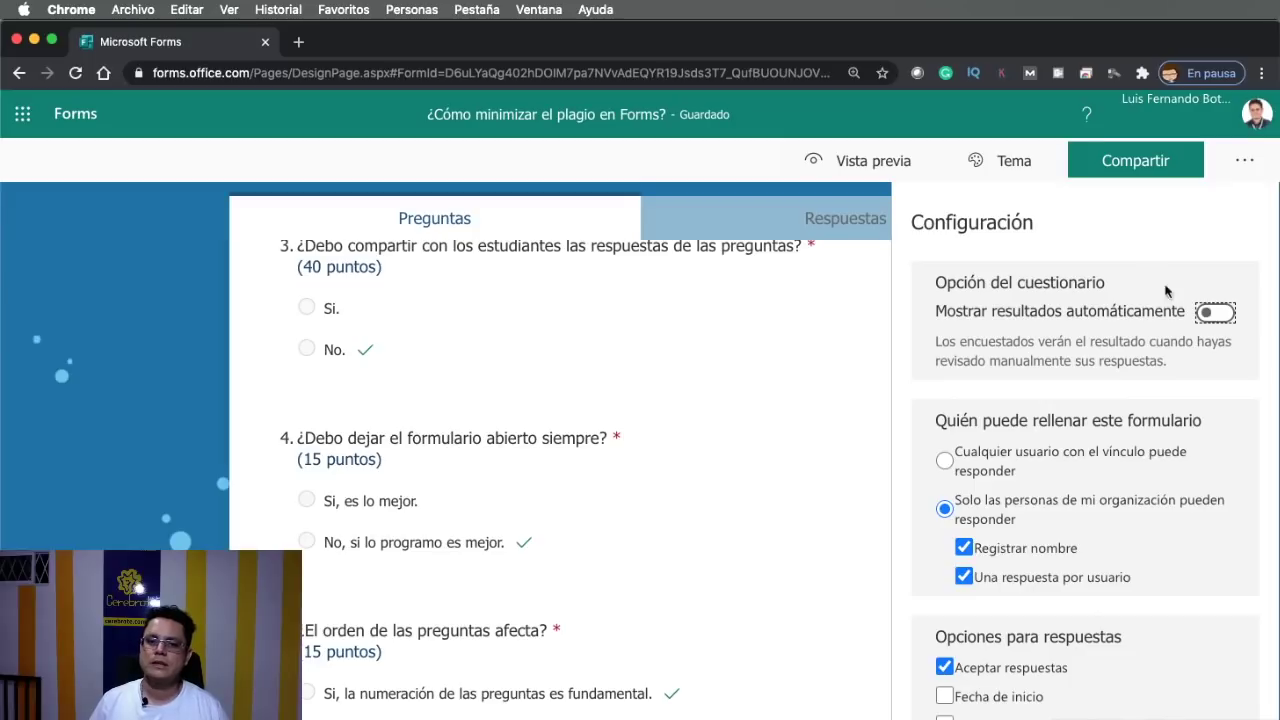
{"action": "scroll", "coordinate": [1222, 392], "scroll_direction": "down", "scroll_amount": 3}
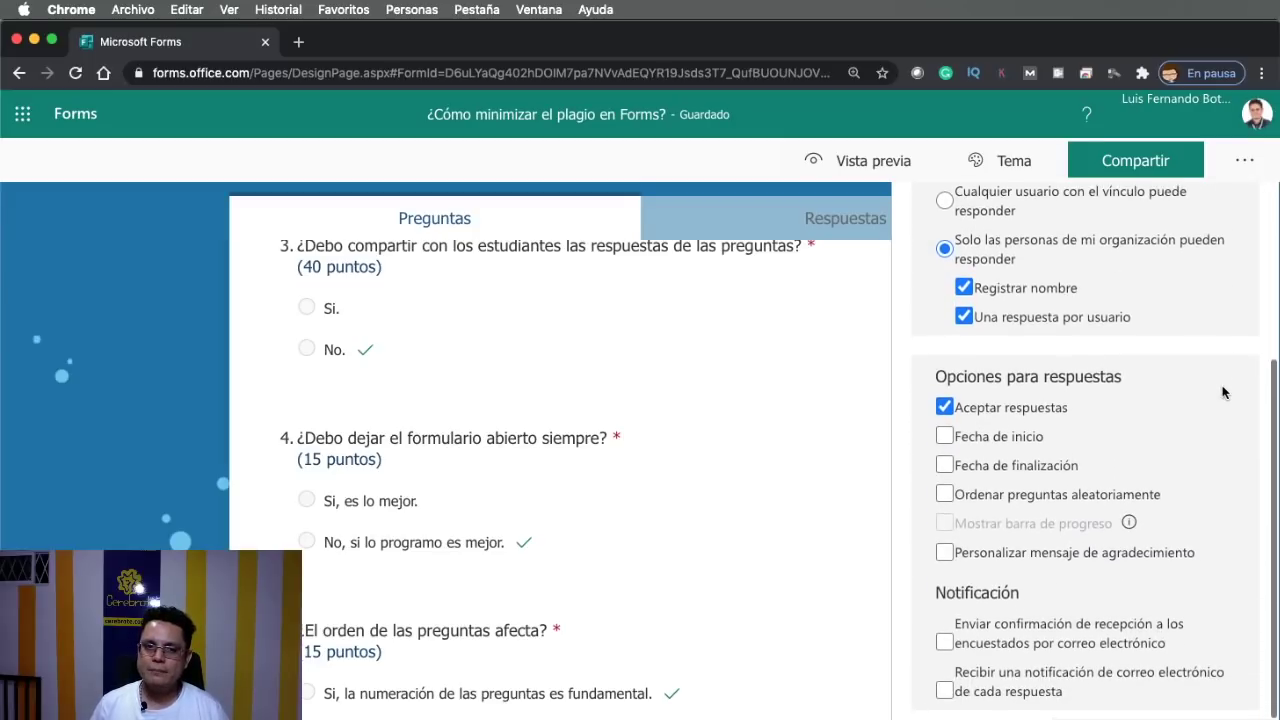
{"action": "left_click", "coordinate": [938, 437]}
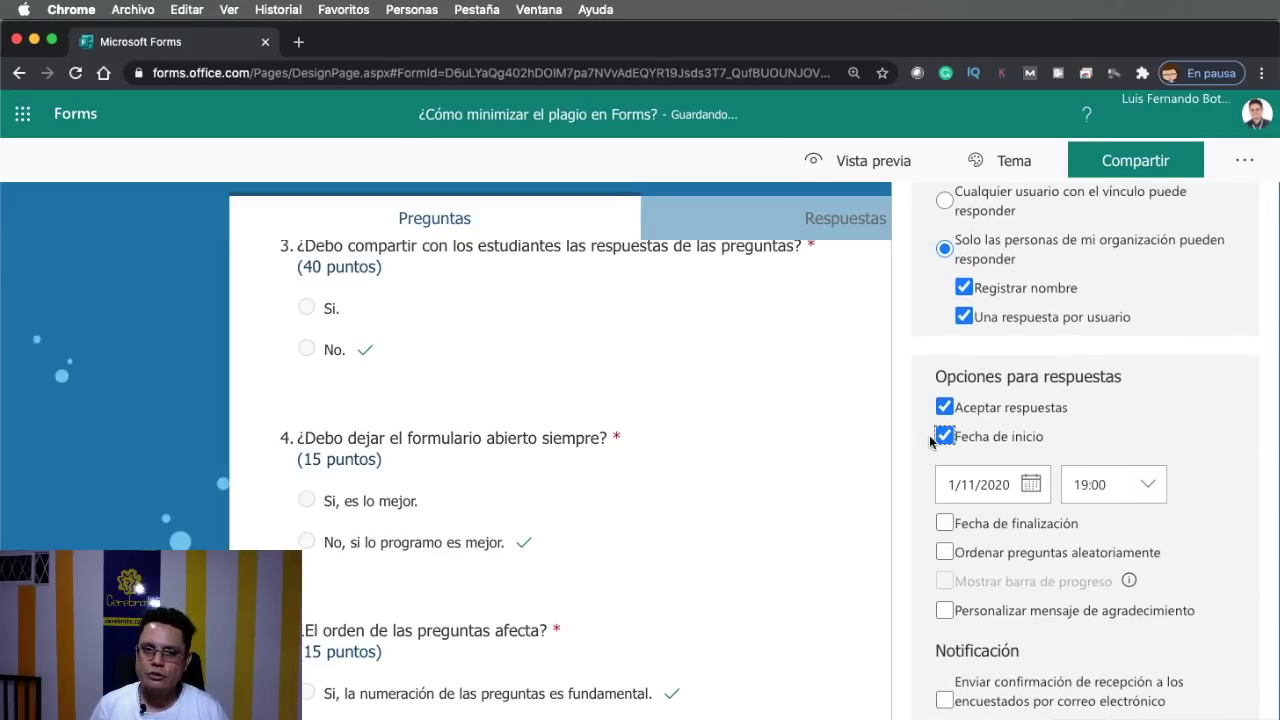
{"action": "left_click", "coordinate": [942, 523]}
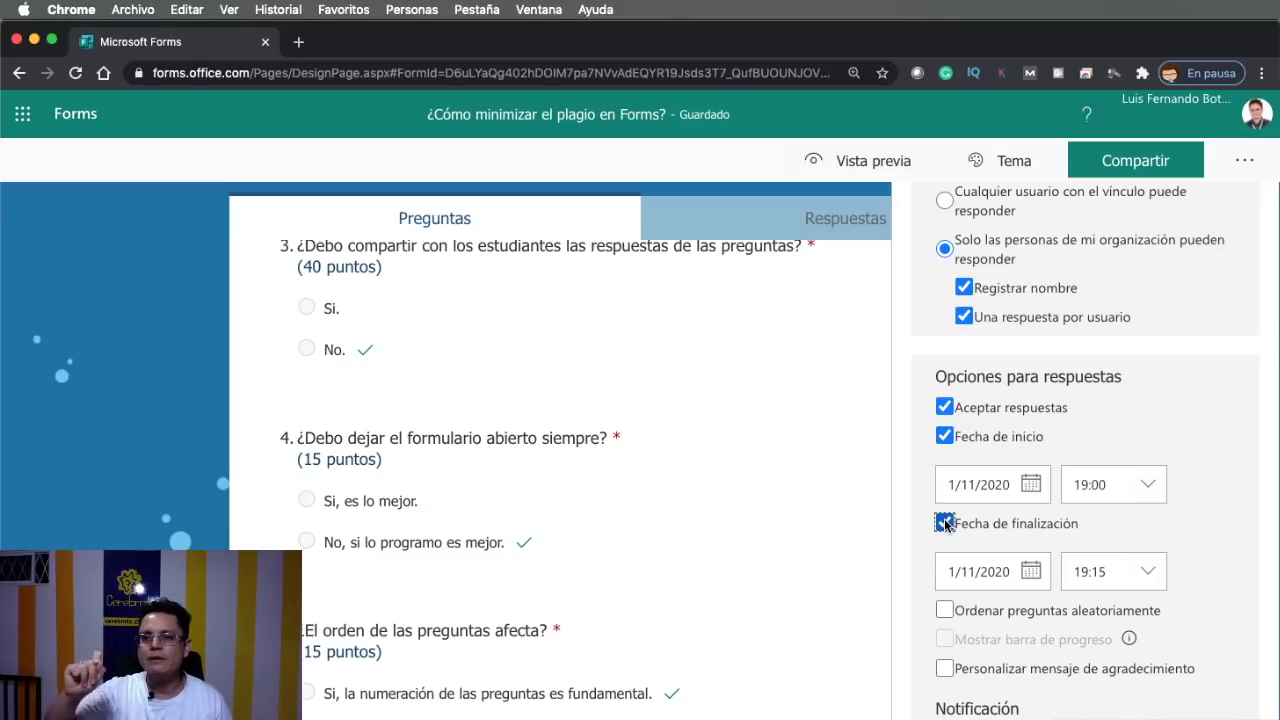
{"action": "left_click", "coordinate": [944, 523]}
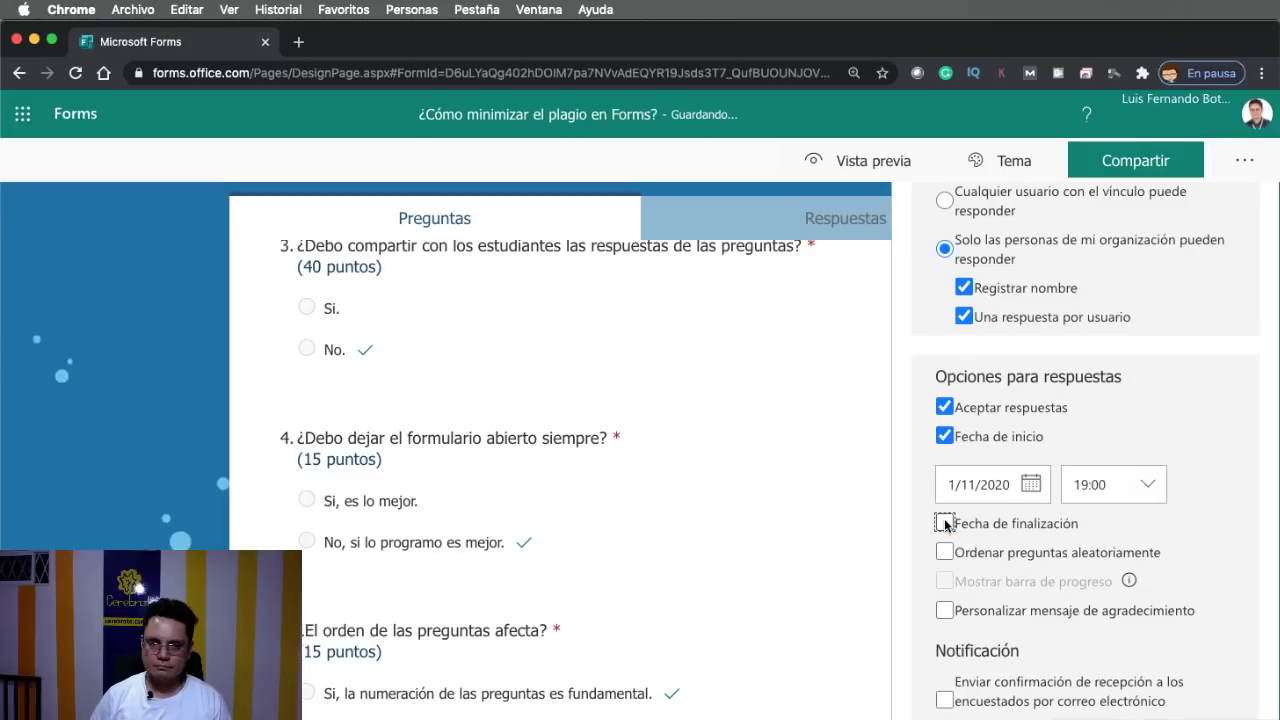
{"action": "left_click", "coordinate": [943, 522]}
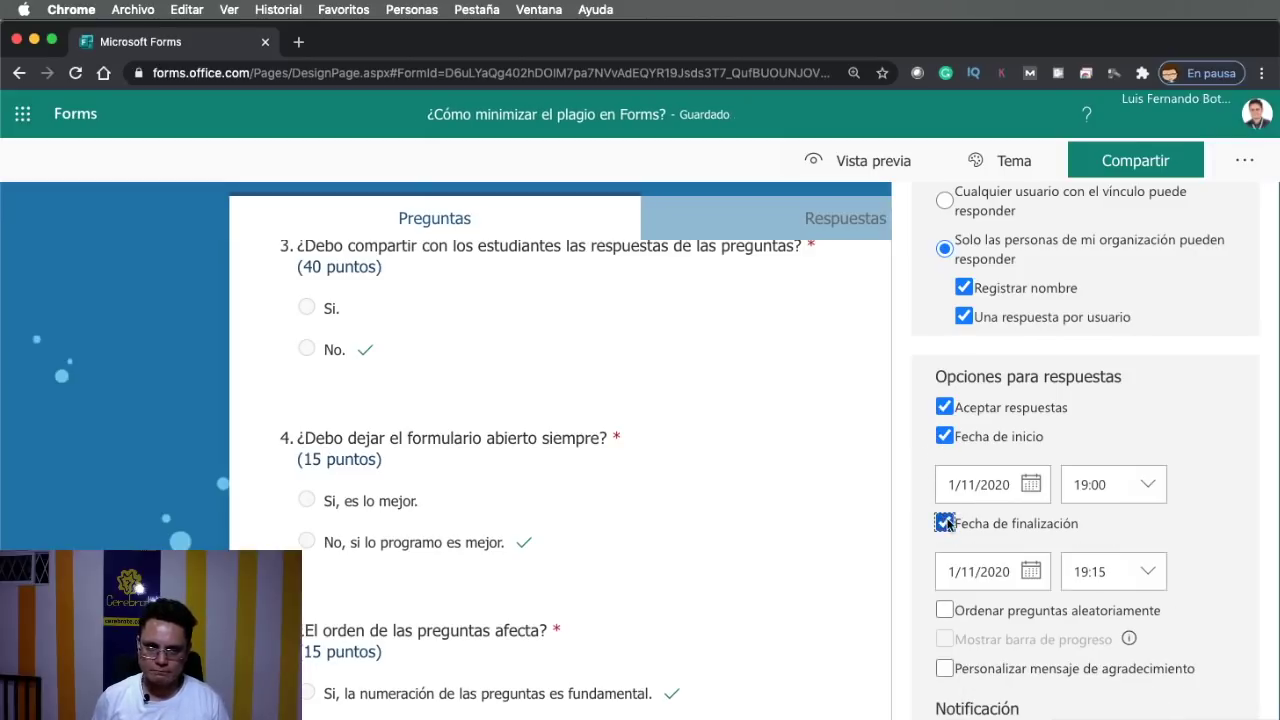
{"action": "scroll", "coordinate": [1060, 527], "scroll_direction": "down", "scroll_amount": 3}
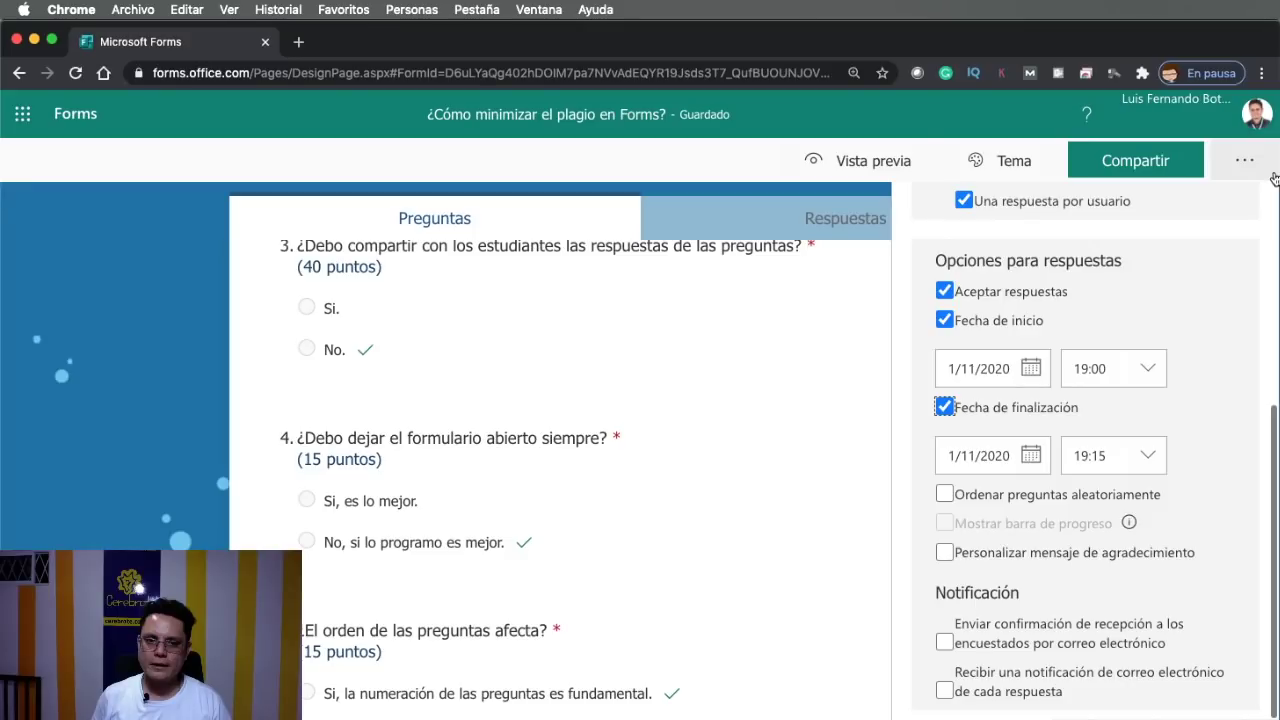
Close the Configuración panel and dismiss the options menu to show the questions page
{"action": "scroll", "coordinate": [535, 481], "scroll_direction": "down", "scroll_amount": 2}
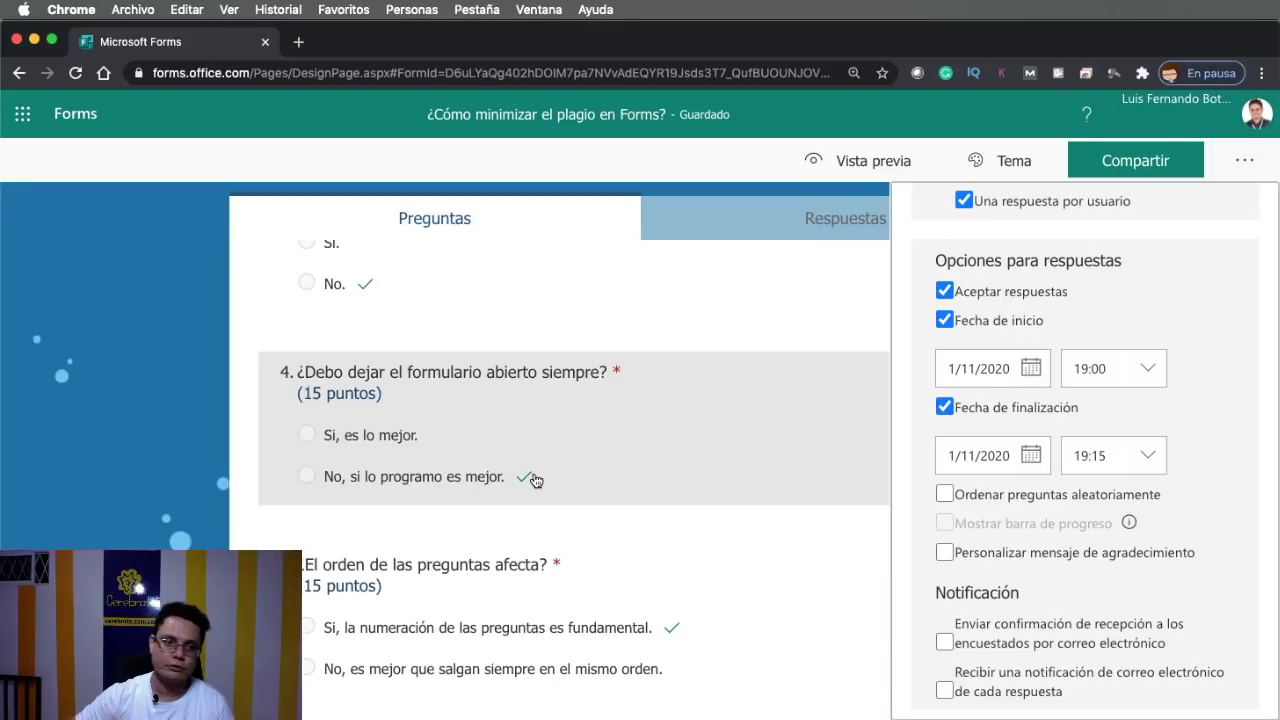
{"action": "scroll", "coordinate": [535, 481], "scroll_direction": "down", "scroll_amount": 5}
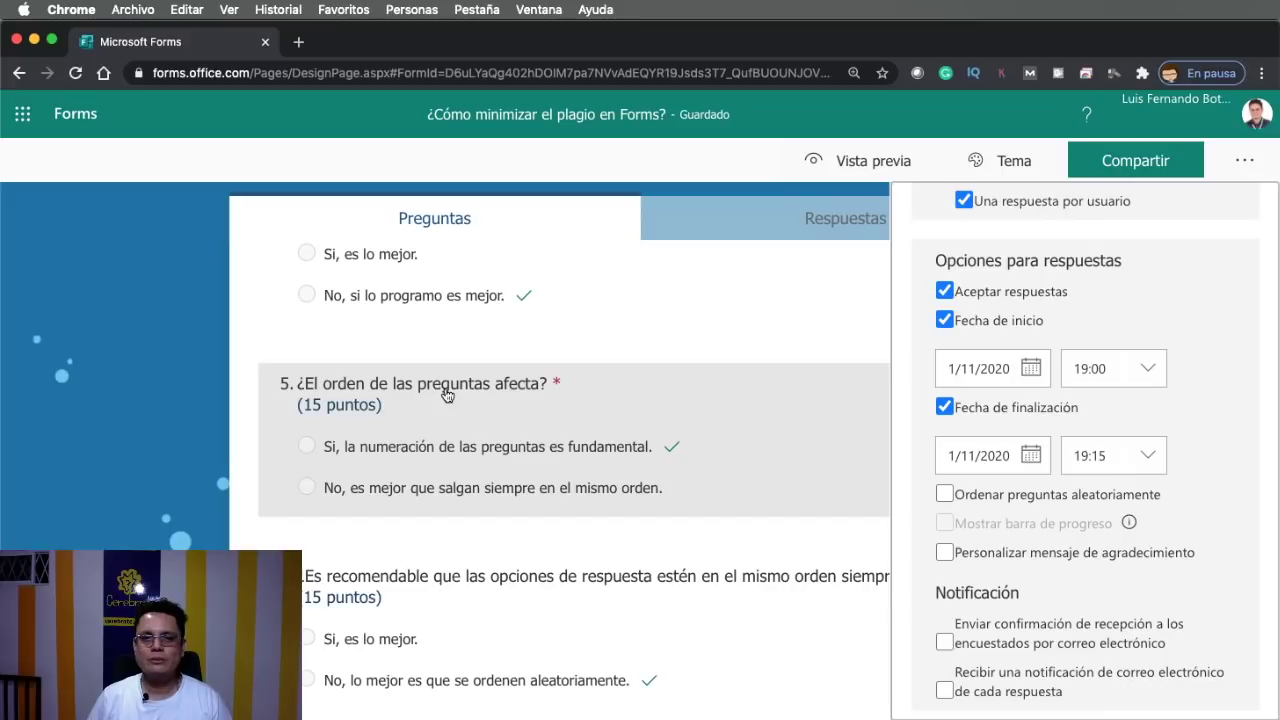
{"action": "left_click", "coordinate": [1244, 160]}
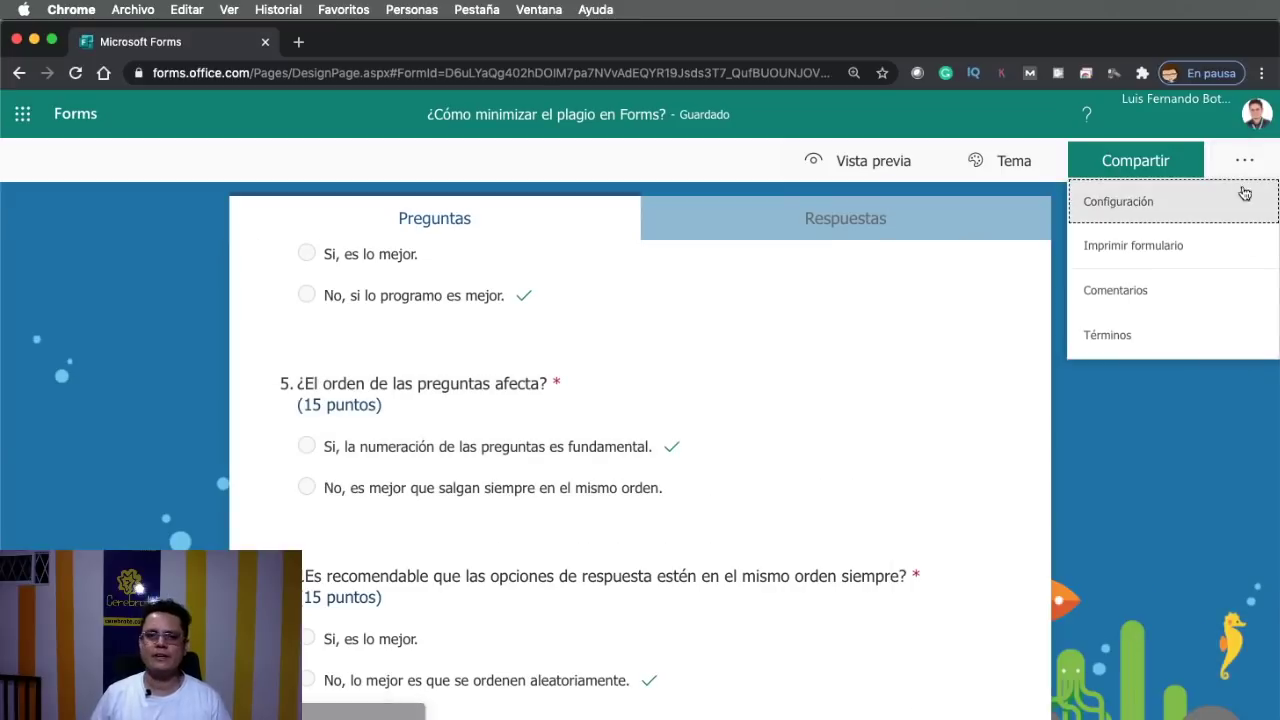
{"action": "left_click", "coordinate": [1104, 450]}
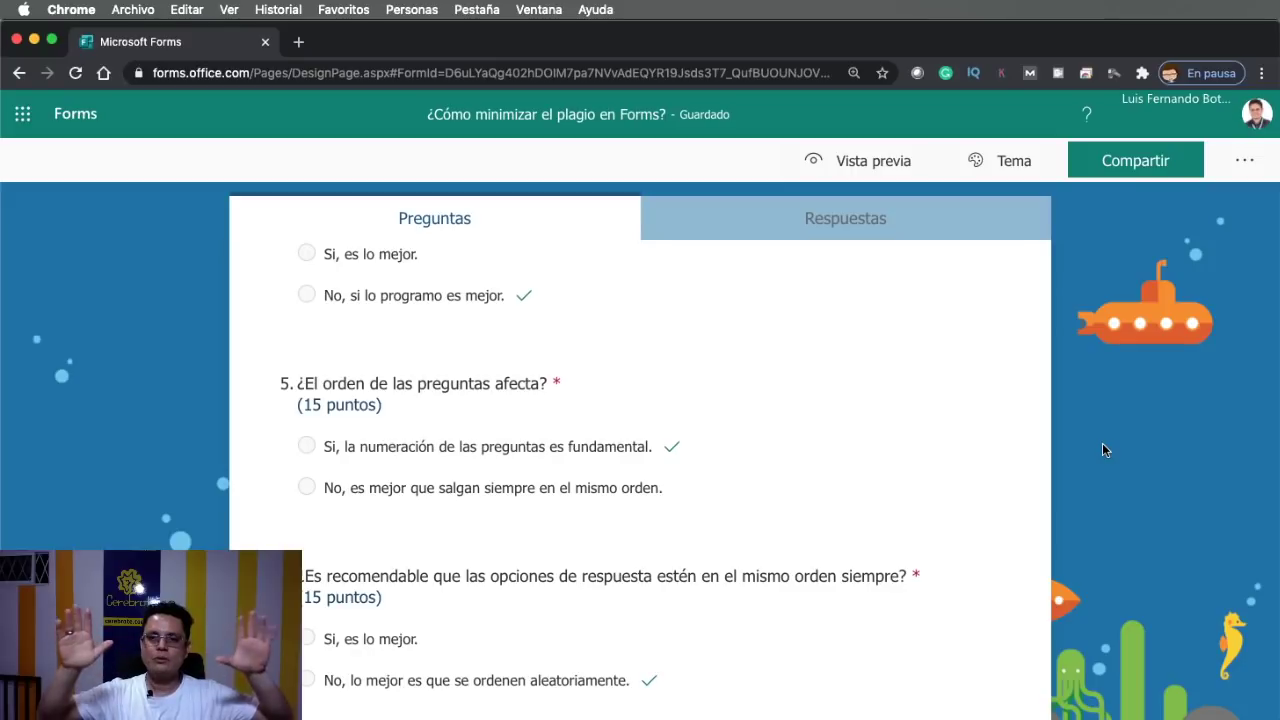
{"action": "scroll", "coordinate": [824, 466], "scroll_direction": "up", "scroll_amount": 15}
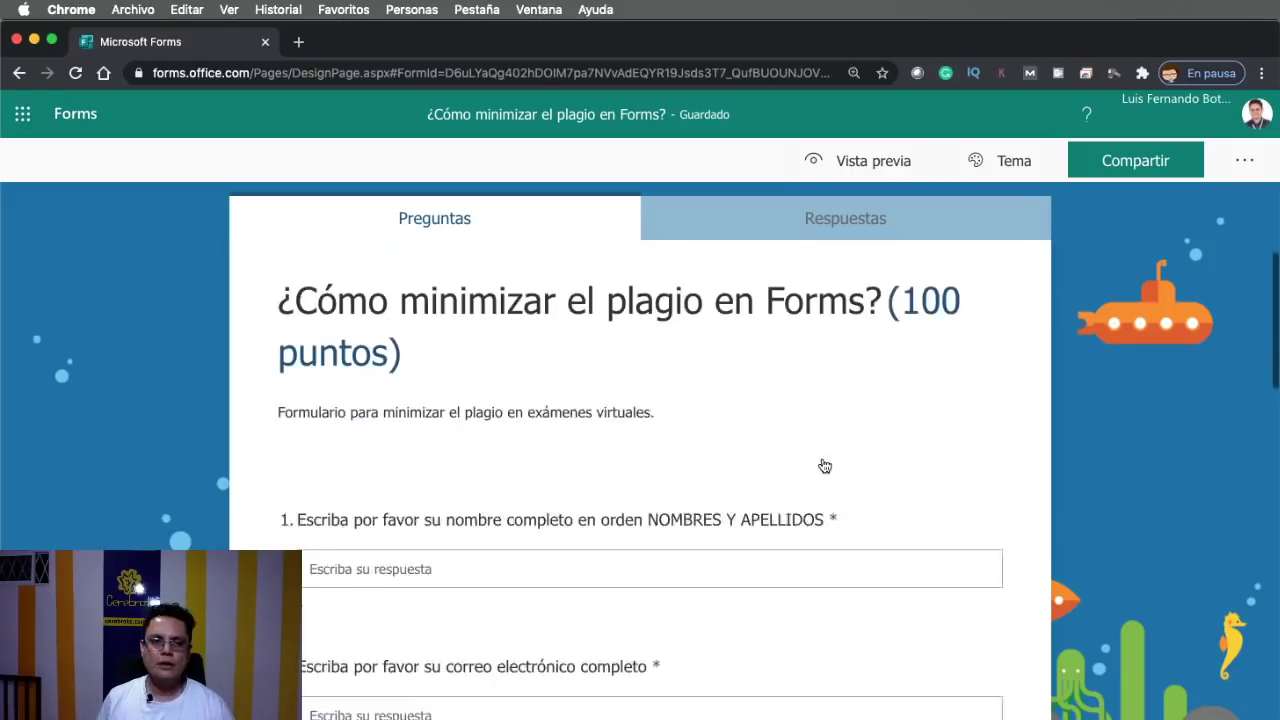
{"action": "scroll", "coordinate": [430, 551], "scroll_direction": "down", "scroll_amount": 3}
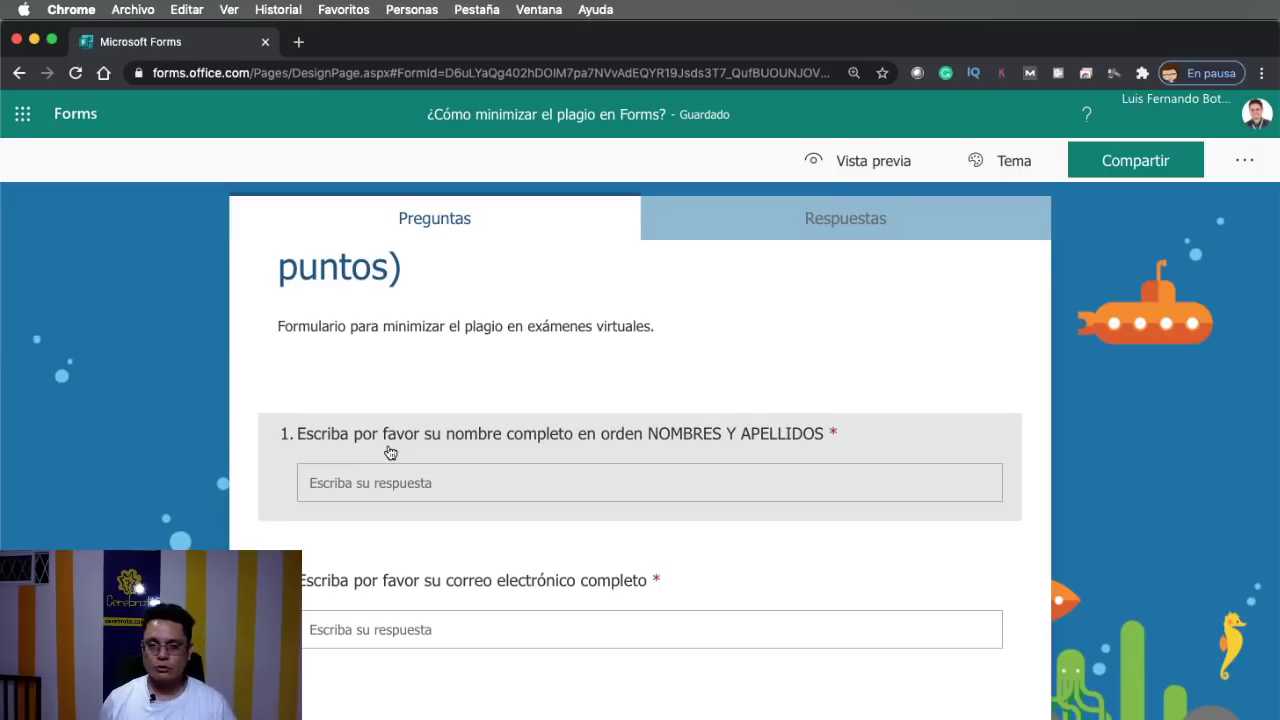
Enable 'Ordenar preguntas aleatoriamente' for all questions, then close the settings panel
{"action": "left_click", "coordinate": [1245, 170]}
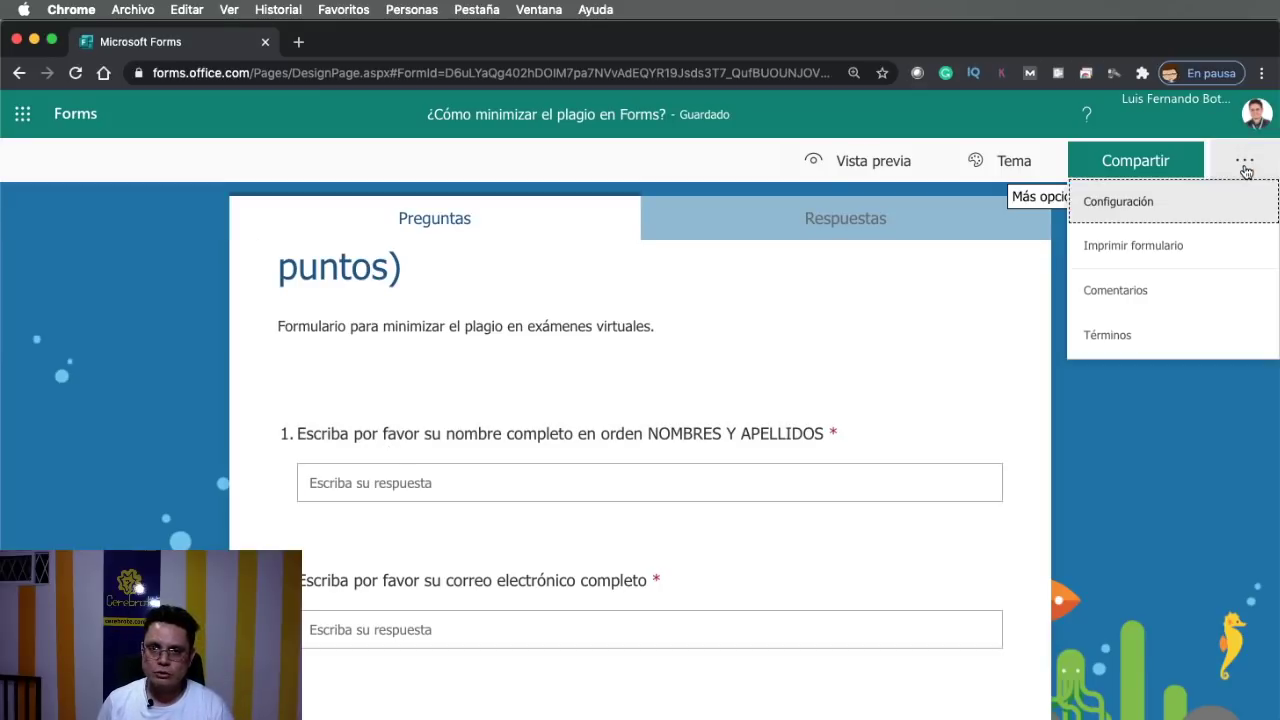
{"action": "left_click", "coordinate": [1160, 201]}
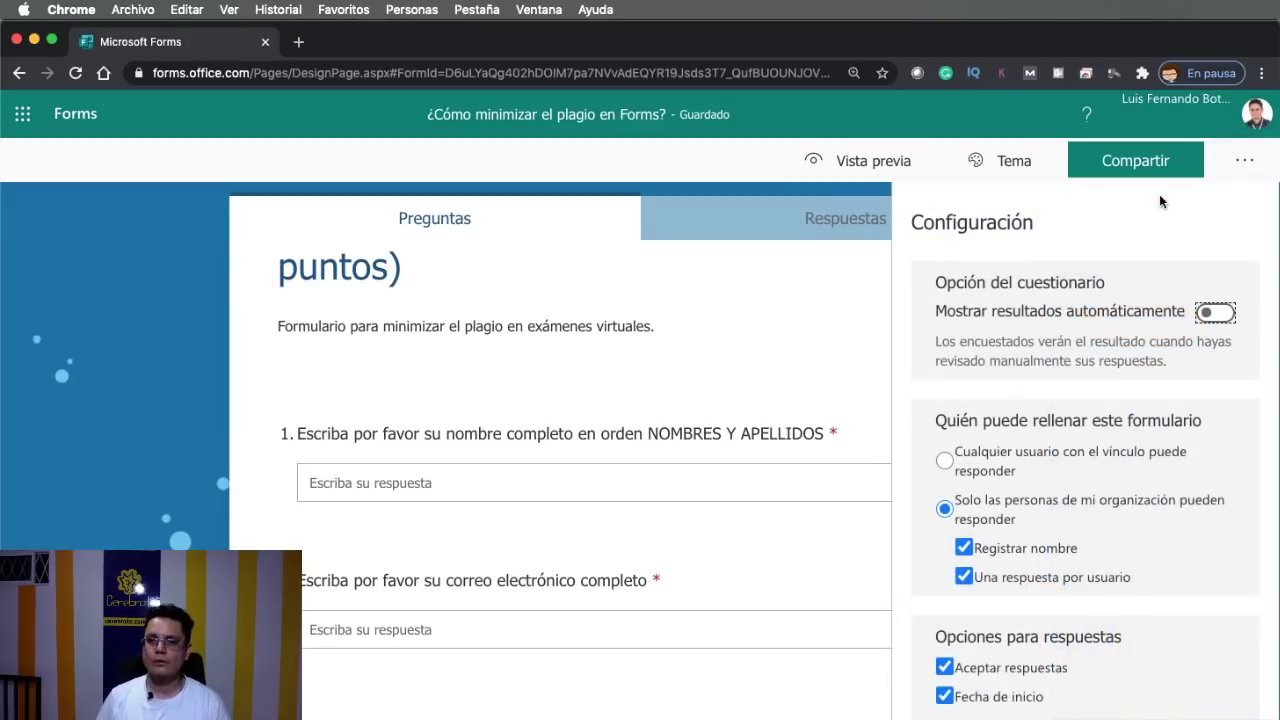
{"action": "scroll", "coordinate": [1094, 375], "scroll_direction": "down", "scroll_amount": 3}
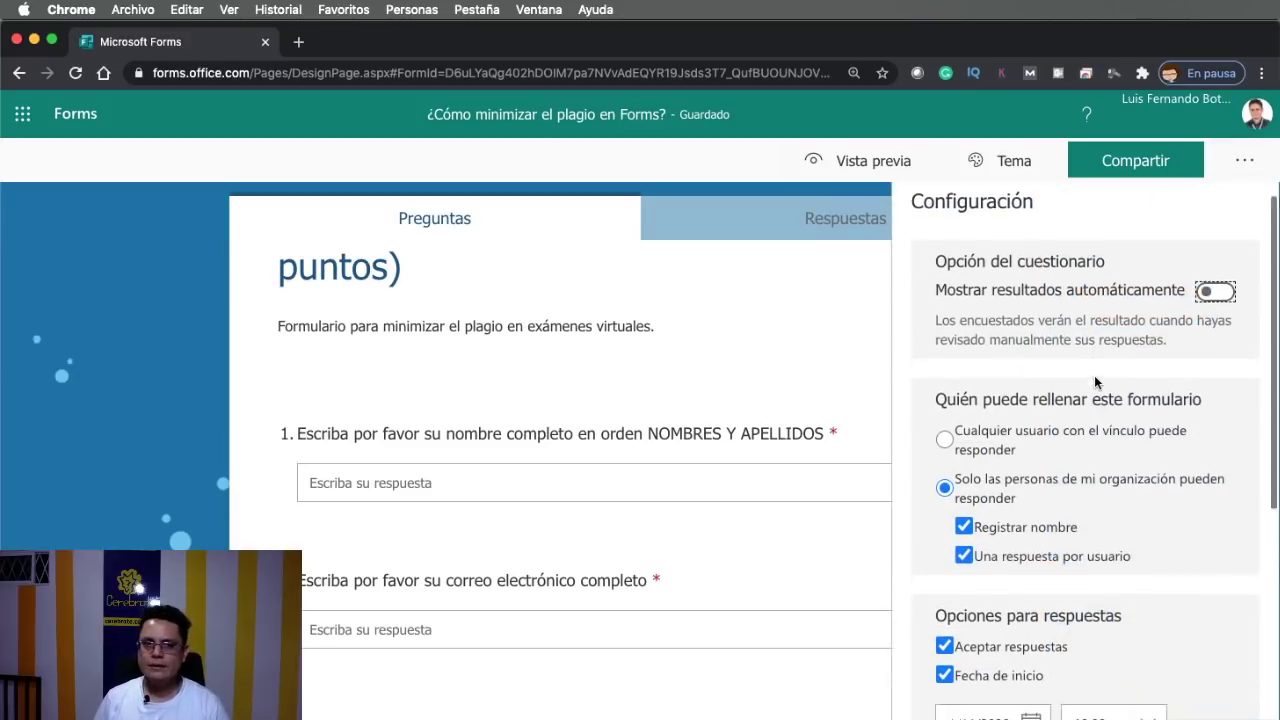
{"action": "scroll", "coordinate": [1095, 383], "scroll_direction": "down", "scroll_amount": 4}
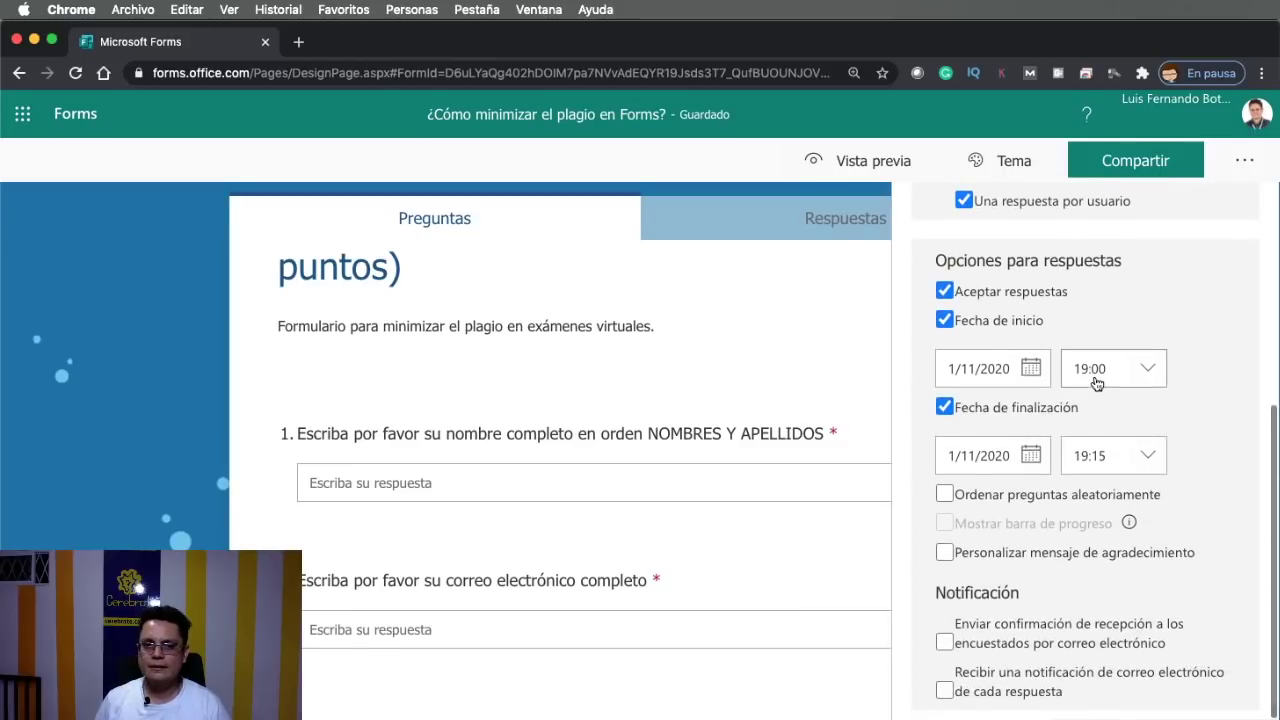
{"action": "left_click", "coordinate": [945, 494]}
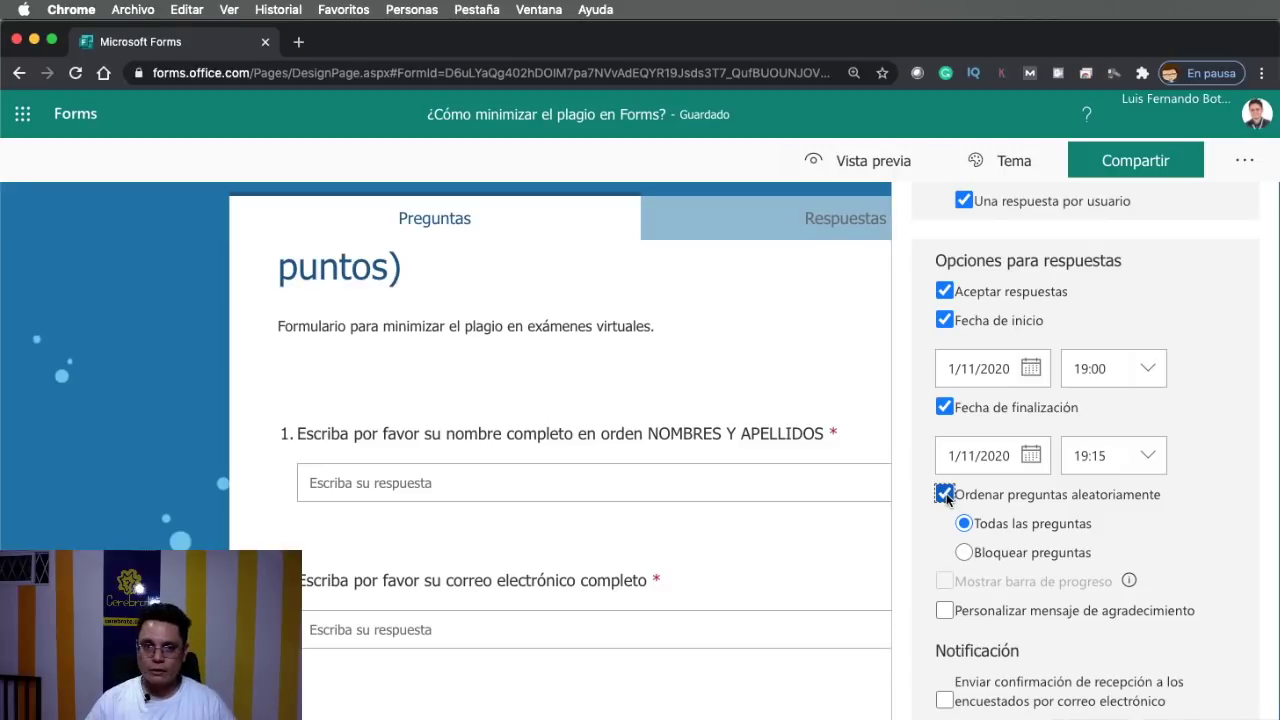
{"action": "left_click", "coordinate": [901, 494]}
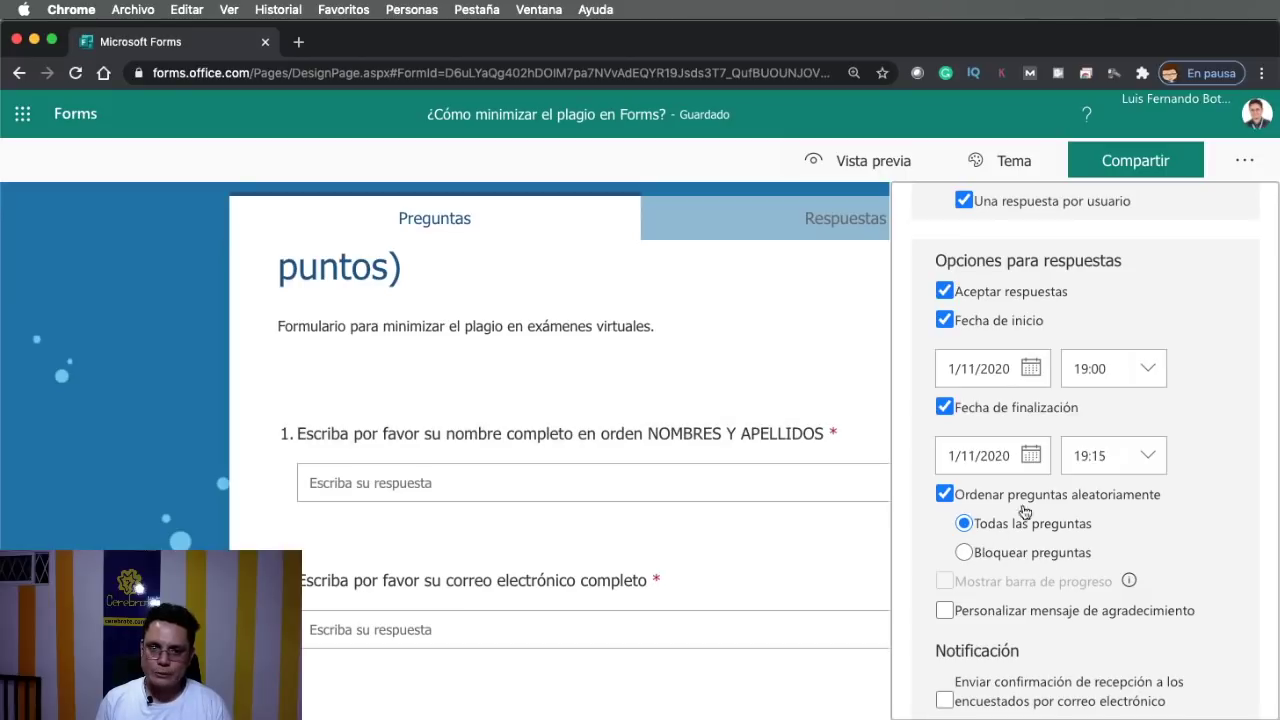
{"action": "left_click", "coordinate": [1256, 160]}
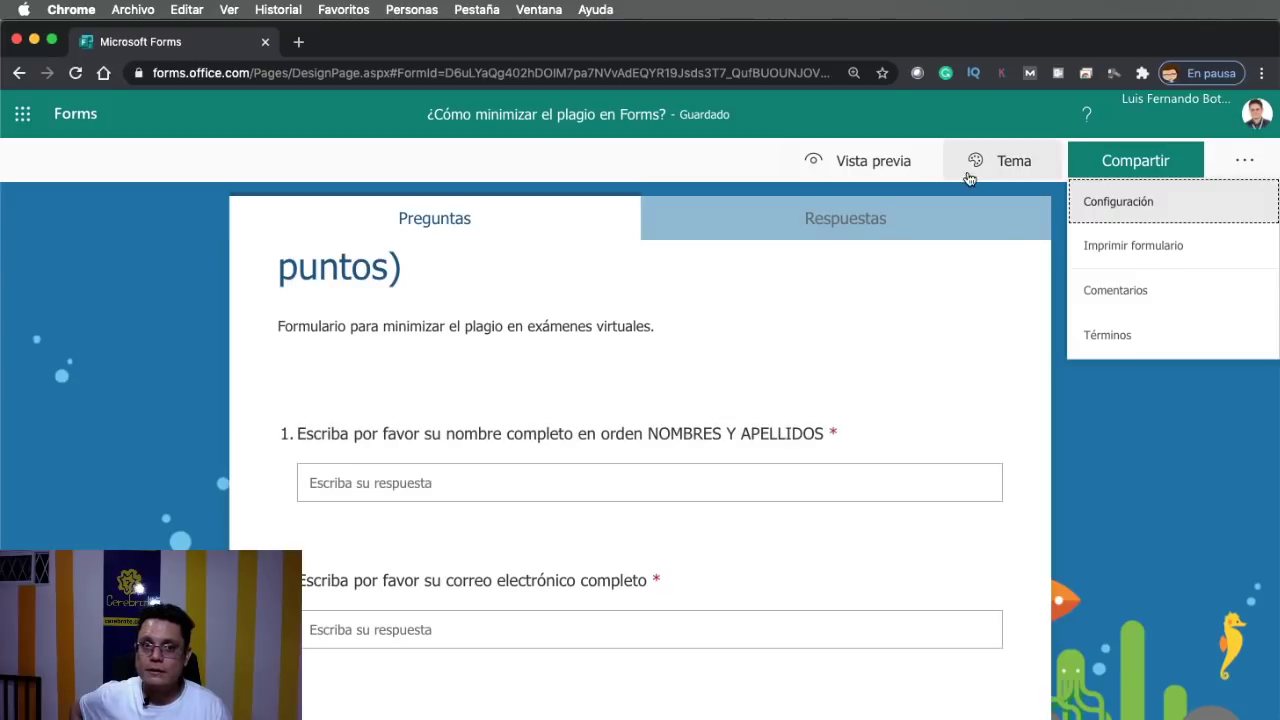
Preview the quiz and scroll through its seven questions in shuffled order
{"action": "left_click", "coordinate": [865, 176]}
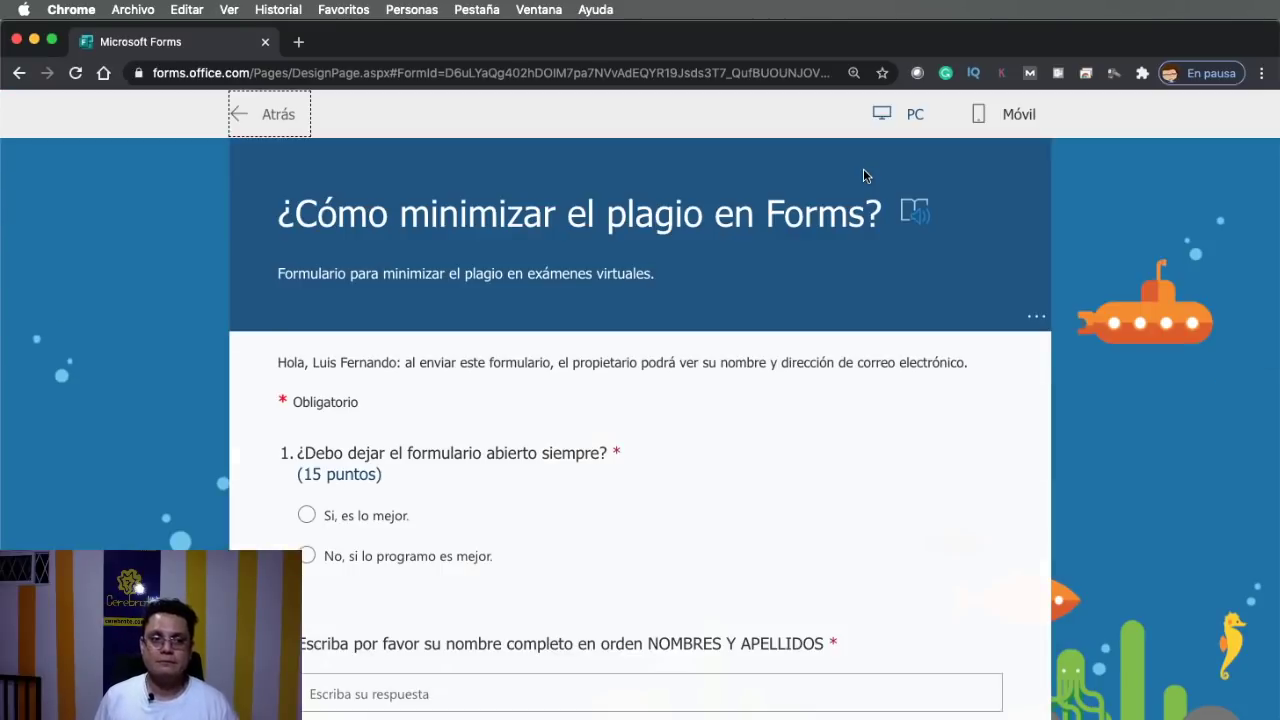
{"action": "scroll", "coordinate": [420, 483], "scroll_direction": "down", "scroll_amount": 1}
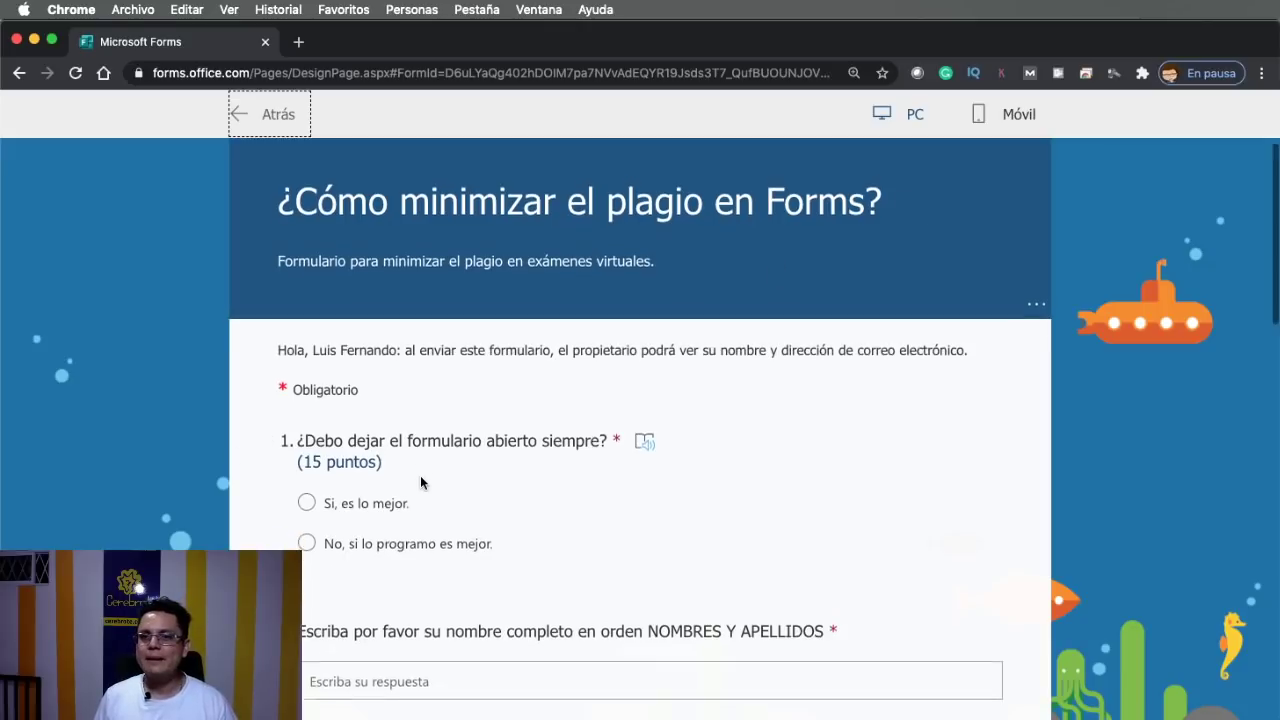
{"action": "scroll", "coordinate": [420, 483], "scroll_direction": "down", "scroll_amount": 3}
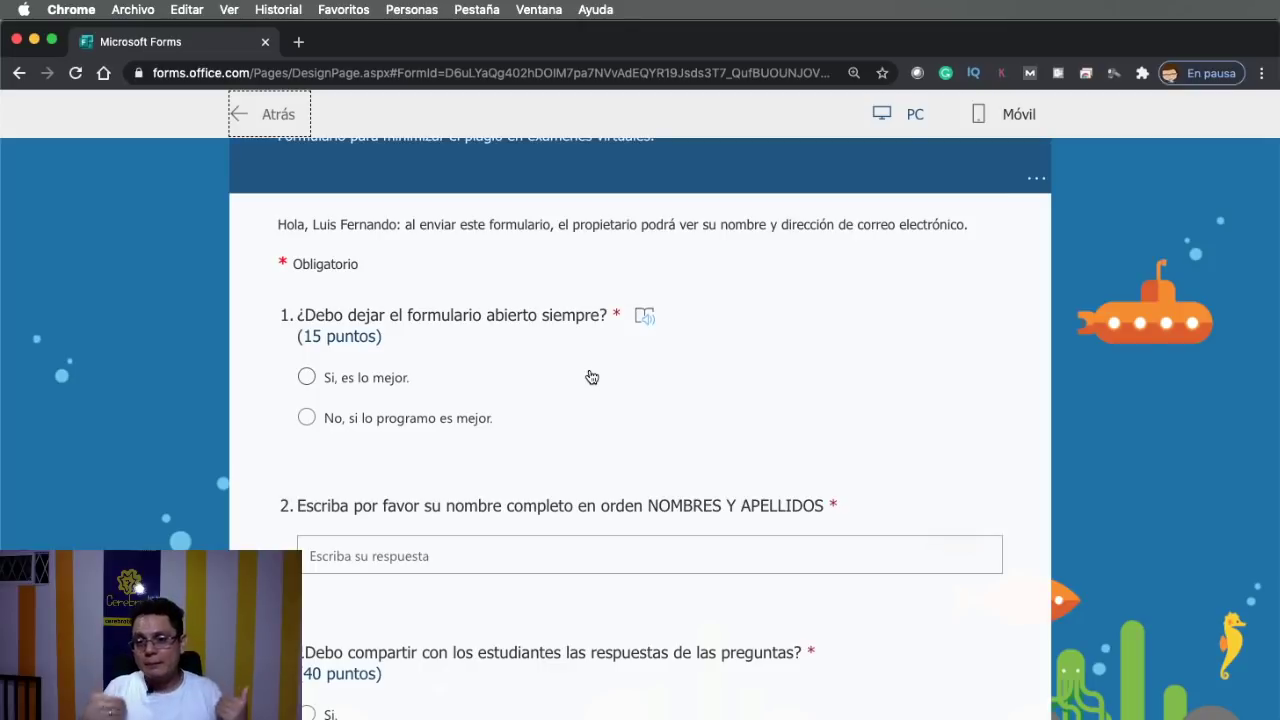
{"action": "scroll", "coordinate": [591, 377], "scroll_direction": "down", "scroll_amount": 3}
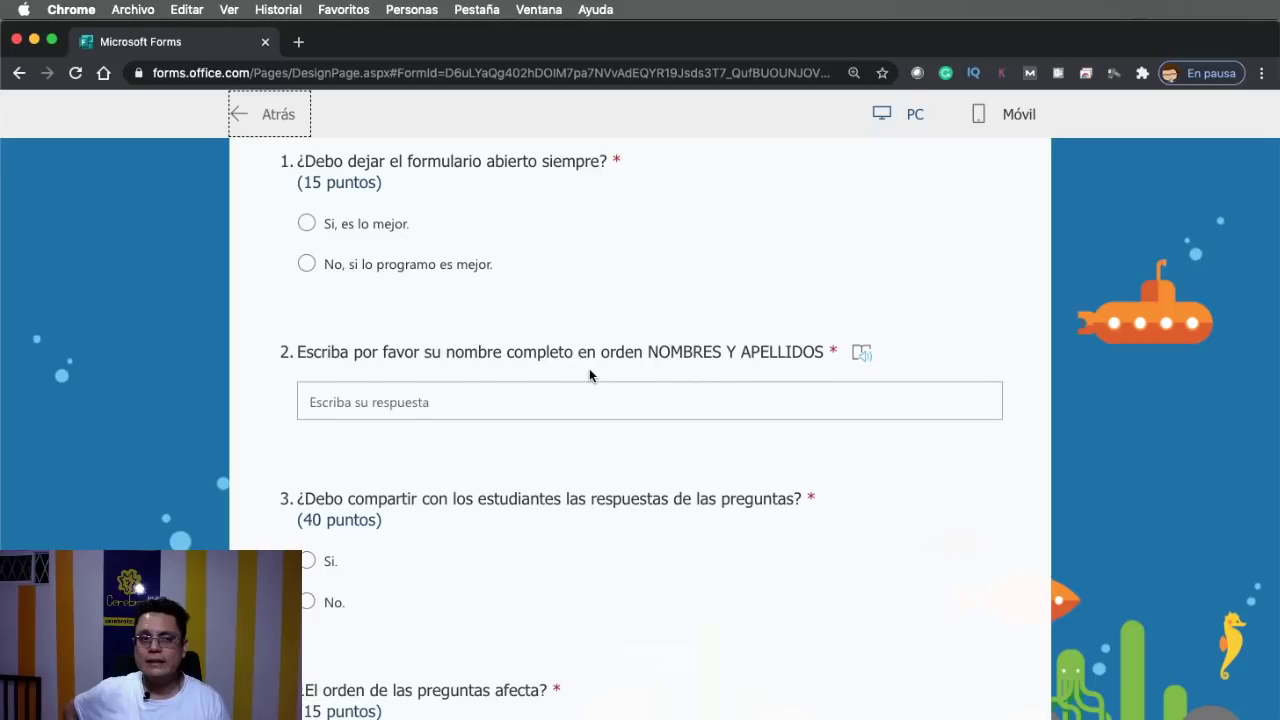
{"action": "scroll", "coordinate": [590, 376], "scroll_direction": "down", "scroll_amount": 10}
{"action": "scroll", "coordinate": [591, 377], "scroll_direction": "down", "scroll_amount": 4}
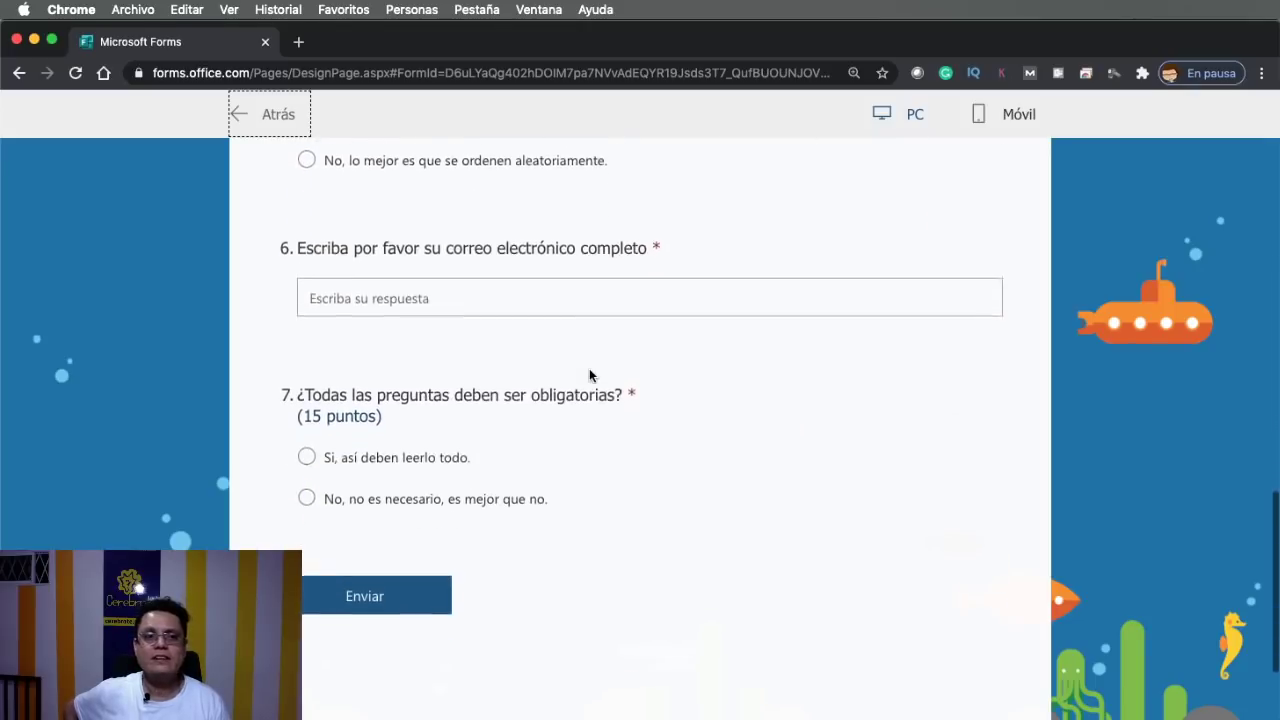
{"action": "scroll", "coordinate": [520, 319], "scroll_direction": "up", "scroll_amount": 20}
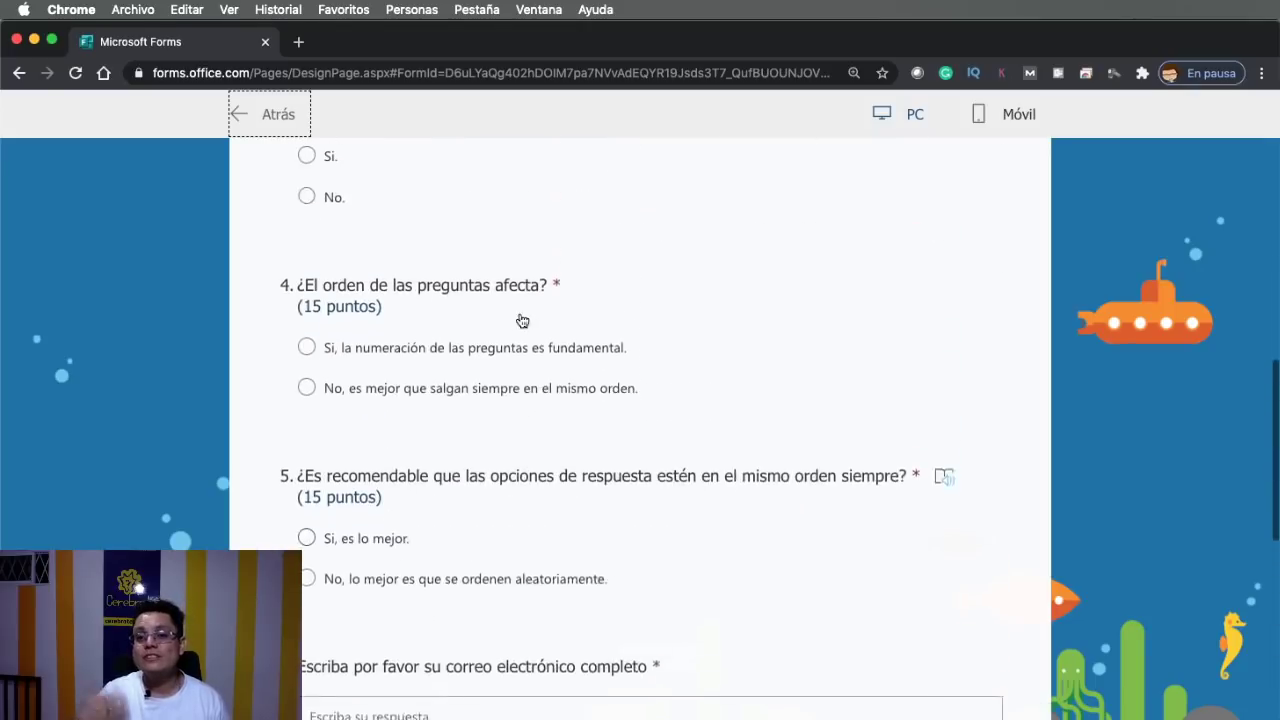
{"action": "scroll", "coordinate": [540, 324], "scroll_direction": "up", "scroll_amount": 1}
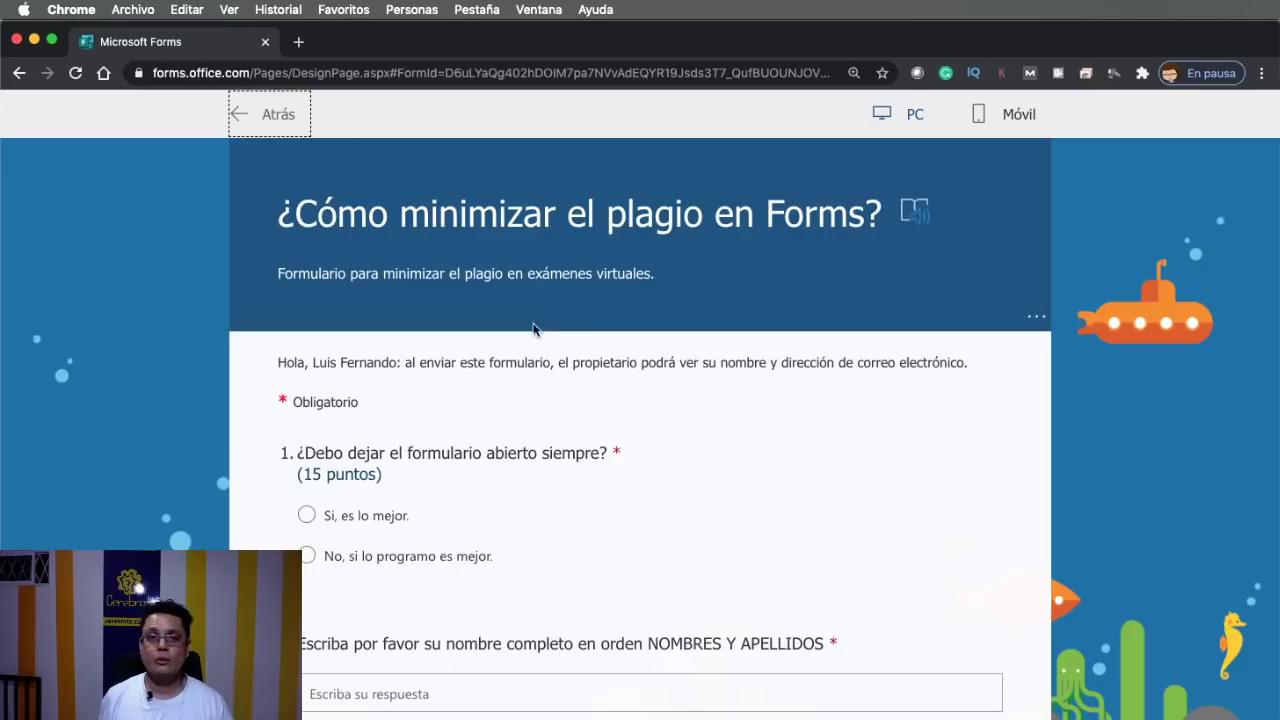
Leave the preview, reopen the settings, and toggle 'Ordenar preguntas aleatoriamente' off and back on
{"action": "left_click", "coordinate": [278, 126]}
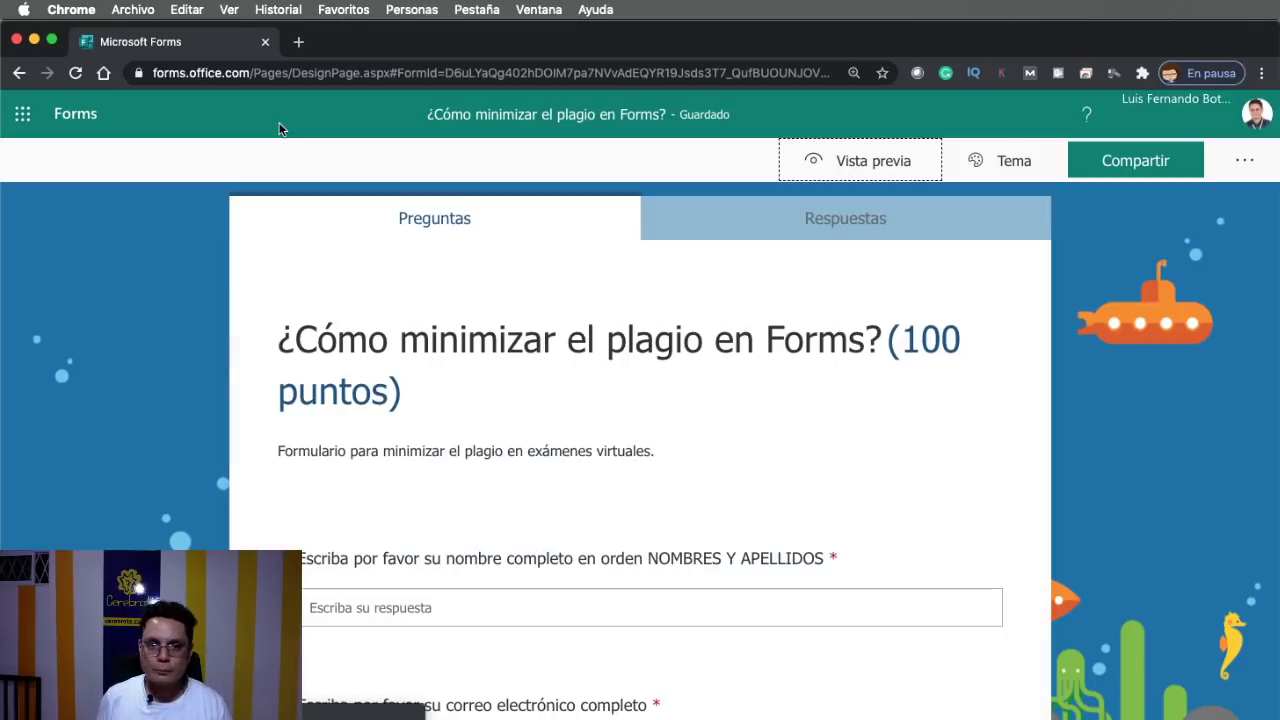
{"action": "left_click", "coordinate": [1246, 164]}
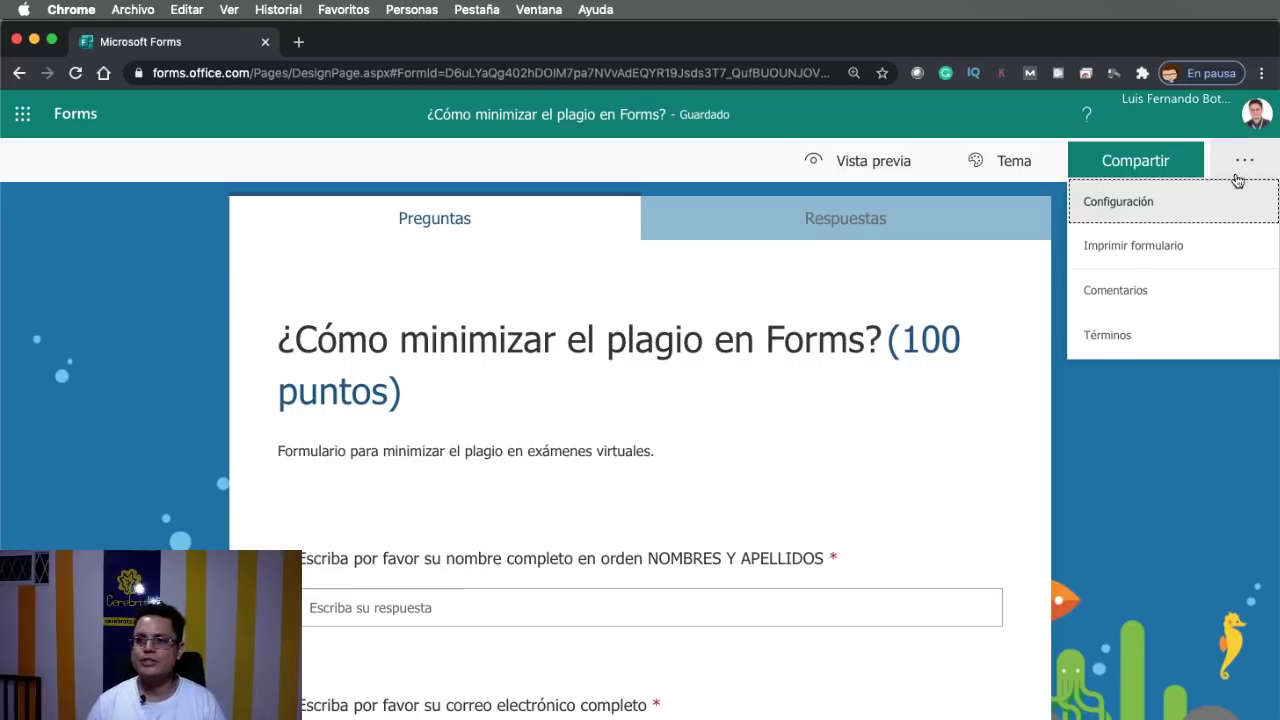
{"action": "left_click", "coordinate": [1182, 198]}
{"action": "scroll", "coordinate": [965, 680], "scroll_direction": "down", "scroll_amount": 5}
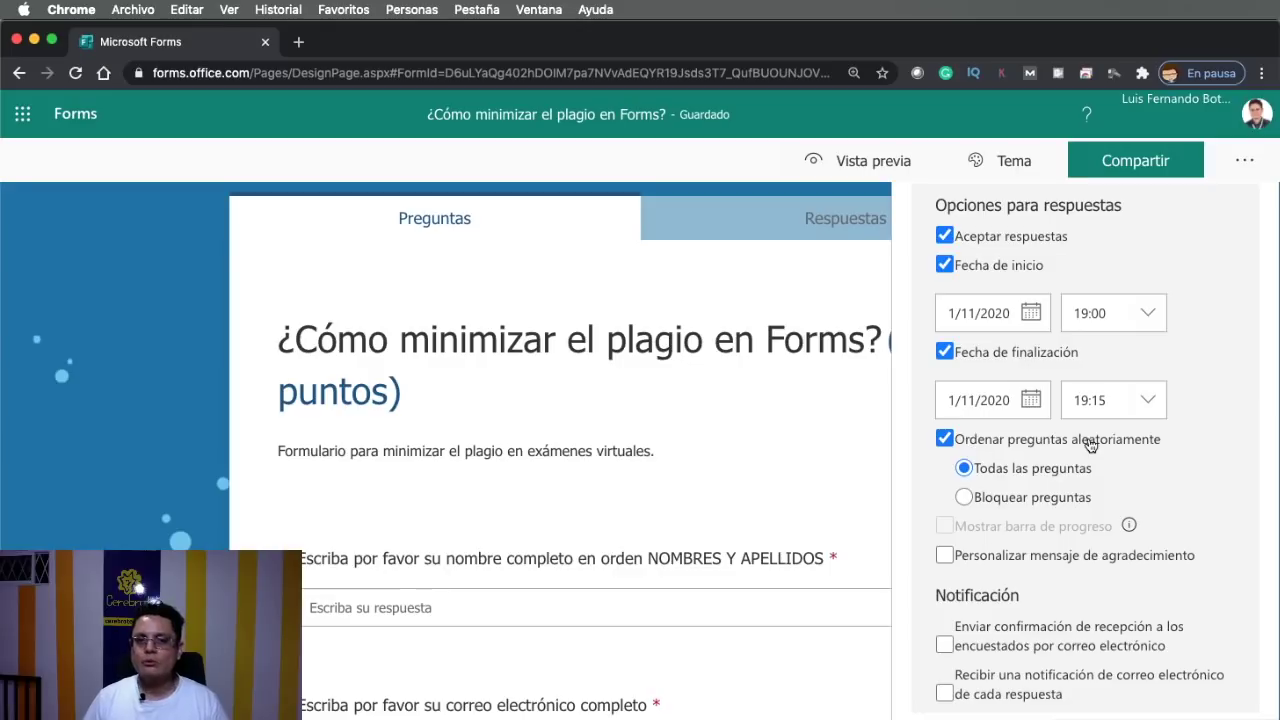
{"action": "left_click", "coordinate": [944, 438]}
{"action": "left_click", "coordinate": [945, 494]}
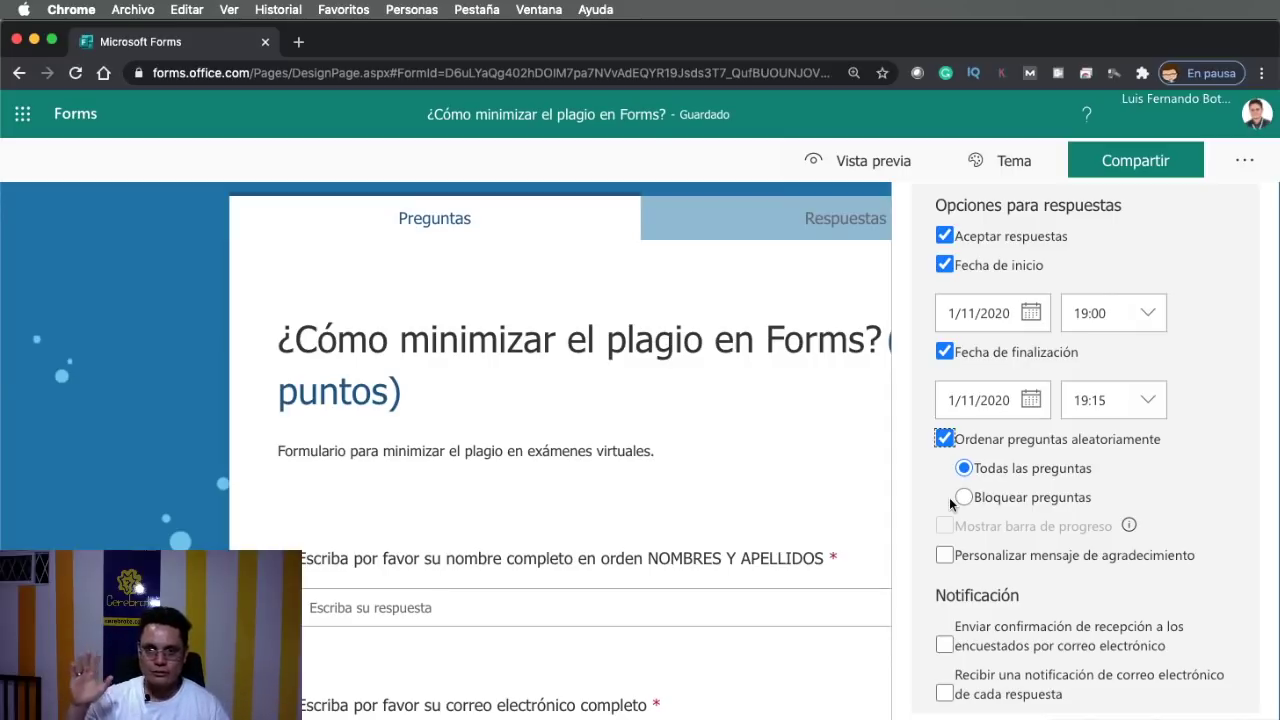
{"action": "left_click", "coordinate": [904, 520]}
Close the settings and look over the questions page with the required name and e-mail questions
{"action": "scroll", "coordinate": [646, 517], "scroll_direction": "down", "scroll_amount": 3}
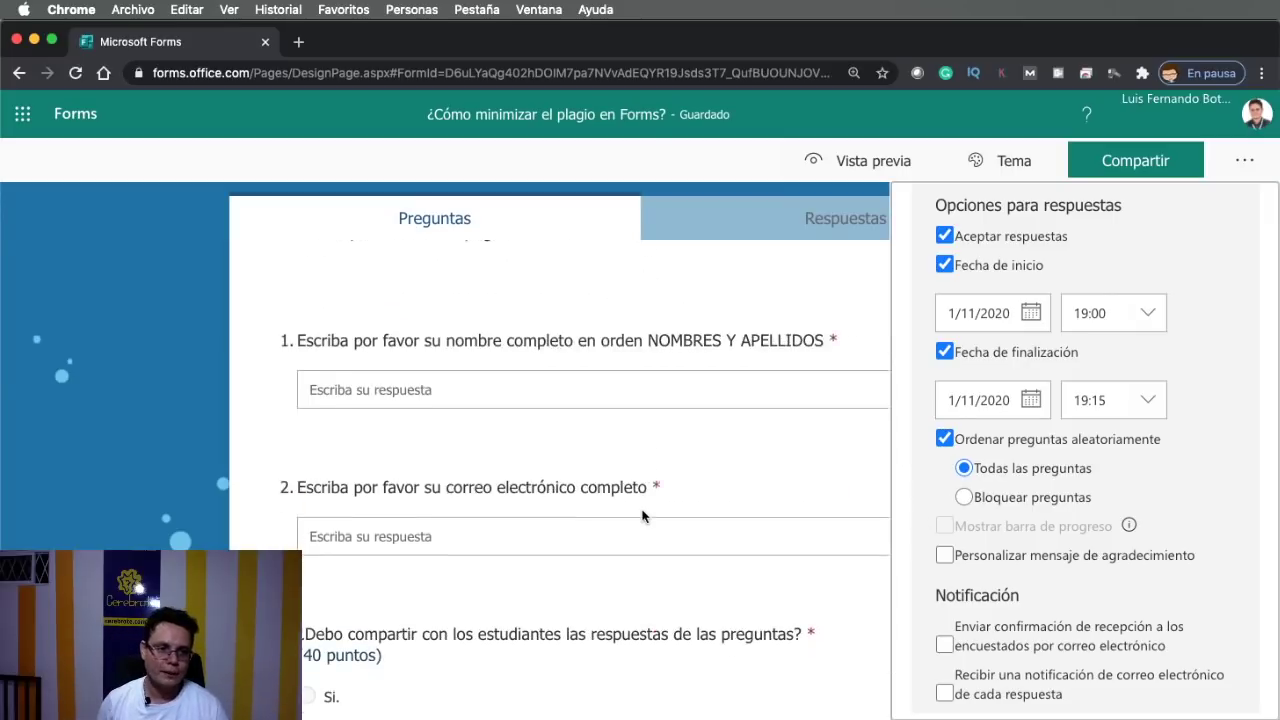
{"action": "left_click", "coordinate": [1238, 165]}
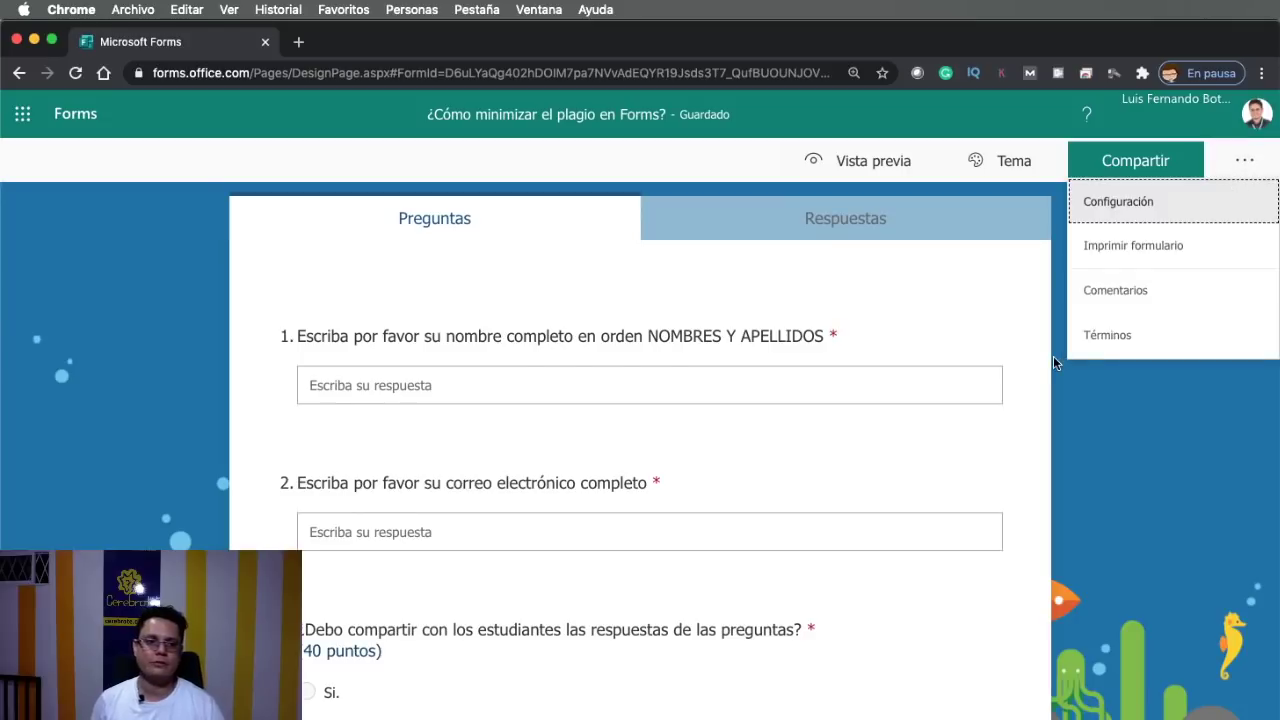
{"action": "scroll", "coordinate": [1053, 356], "scroll_direction": "down", "scroll_amount": 3}
{"action": "scroll", "coordinate": [400, 560], "scroll_direction": "down", "scroll_amount": 4}
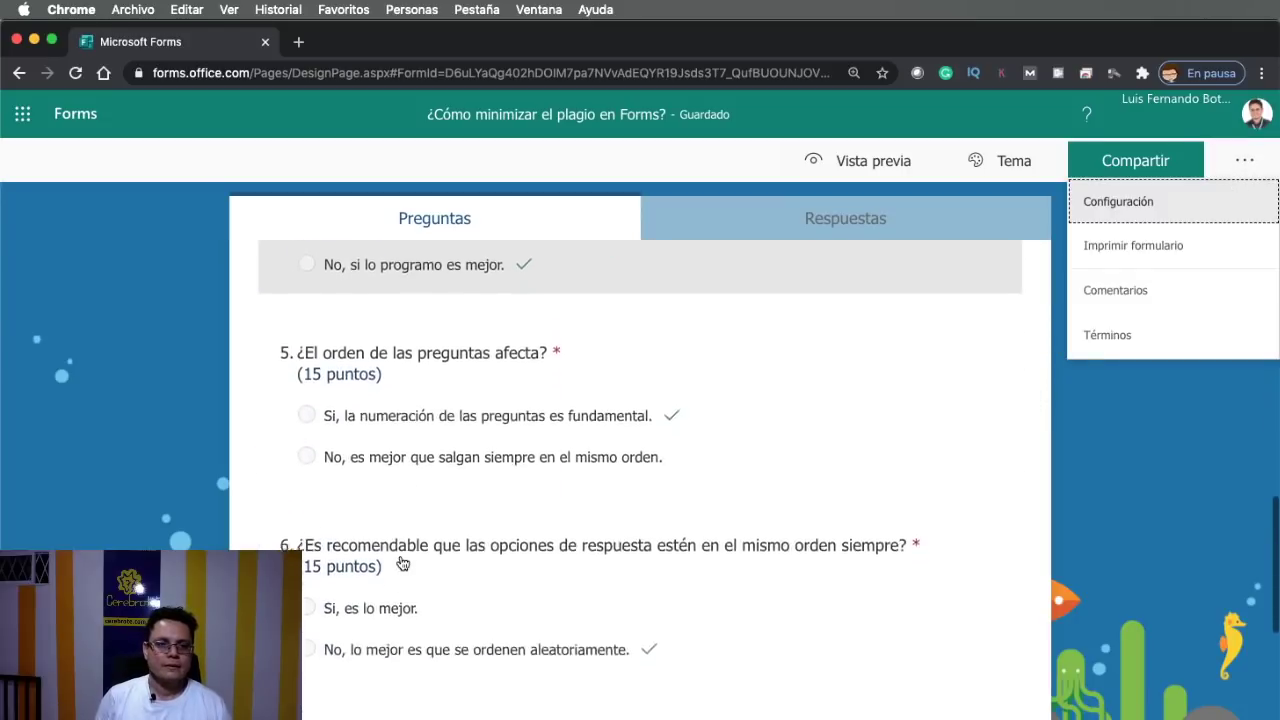
{"action": "scroll", "coordinate": [391, 512], "scroll_direction": "up", "scroll_amount": 1}
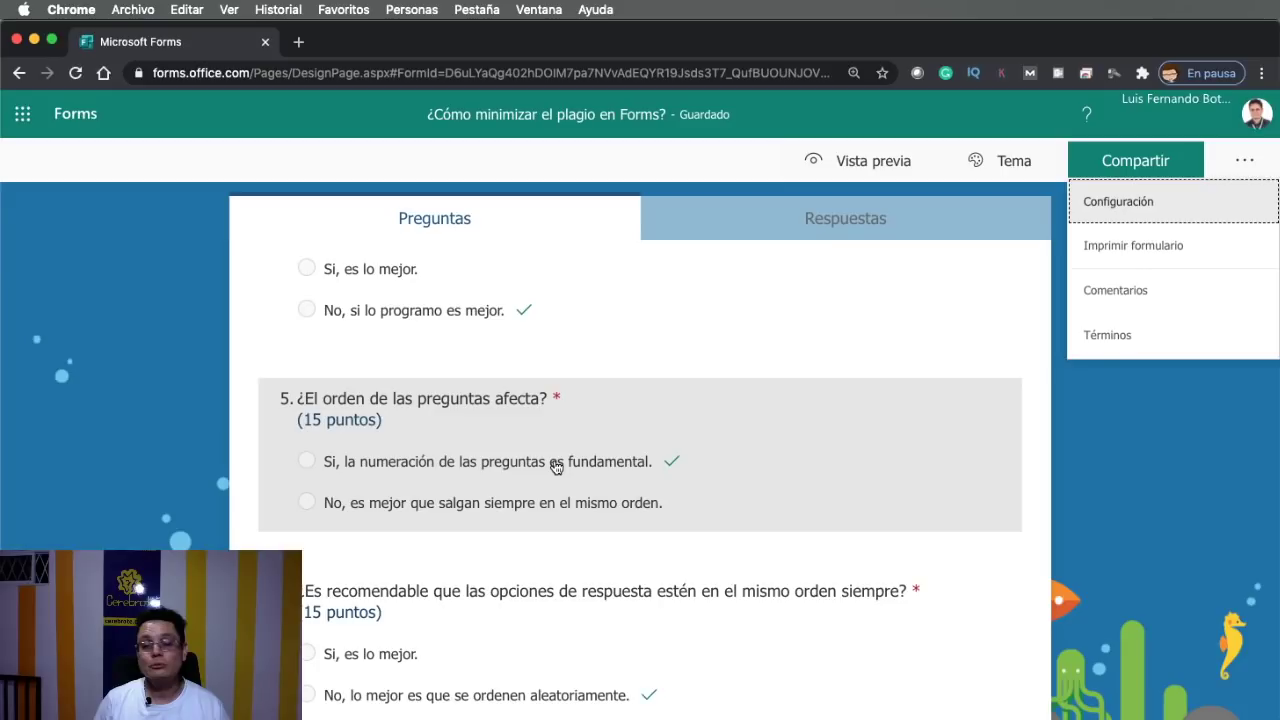
{"action": "scroll", "coordinate": [738, 363], "scroll_direction": "down", "scroll_amount": 3}
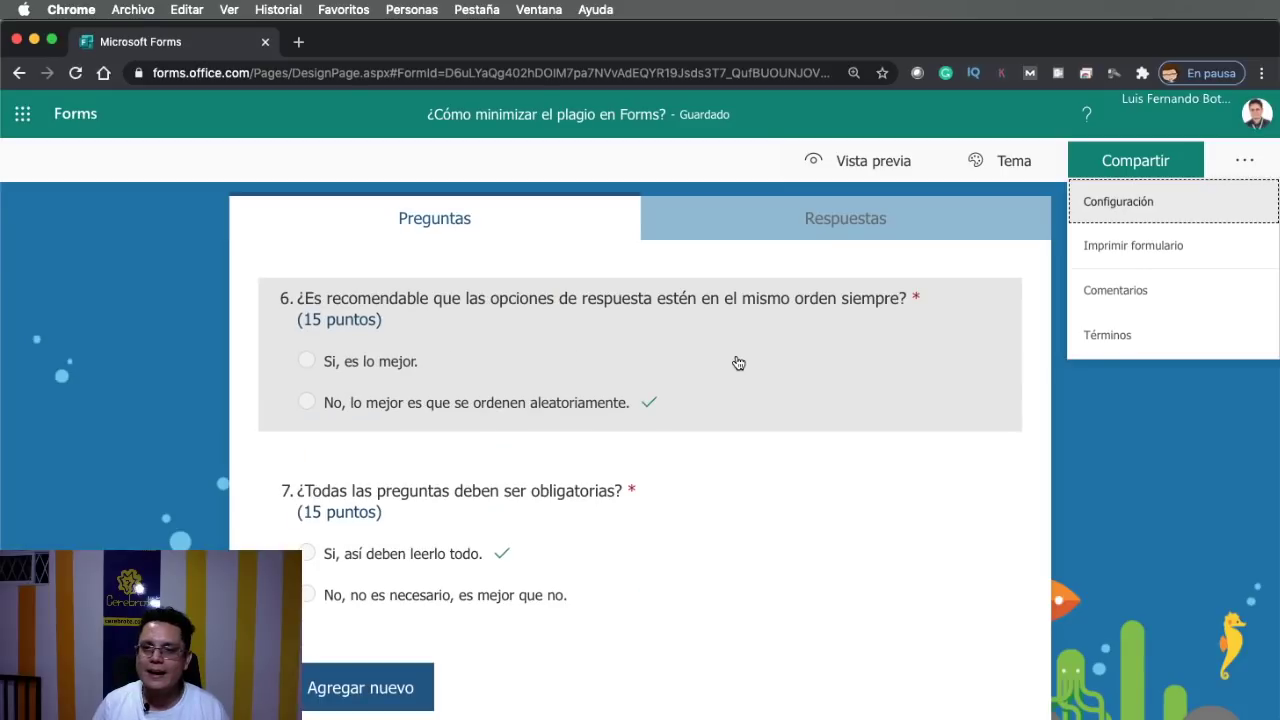
{"action": "scroll", "coordinate": [700, 390], "scroll_direction": "up", "scroll_amount": 1}
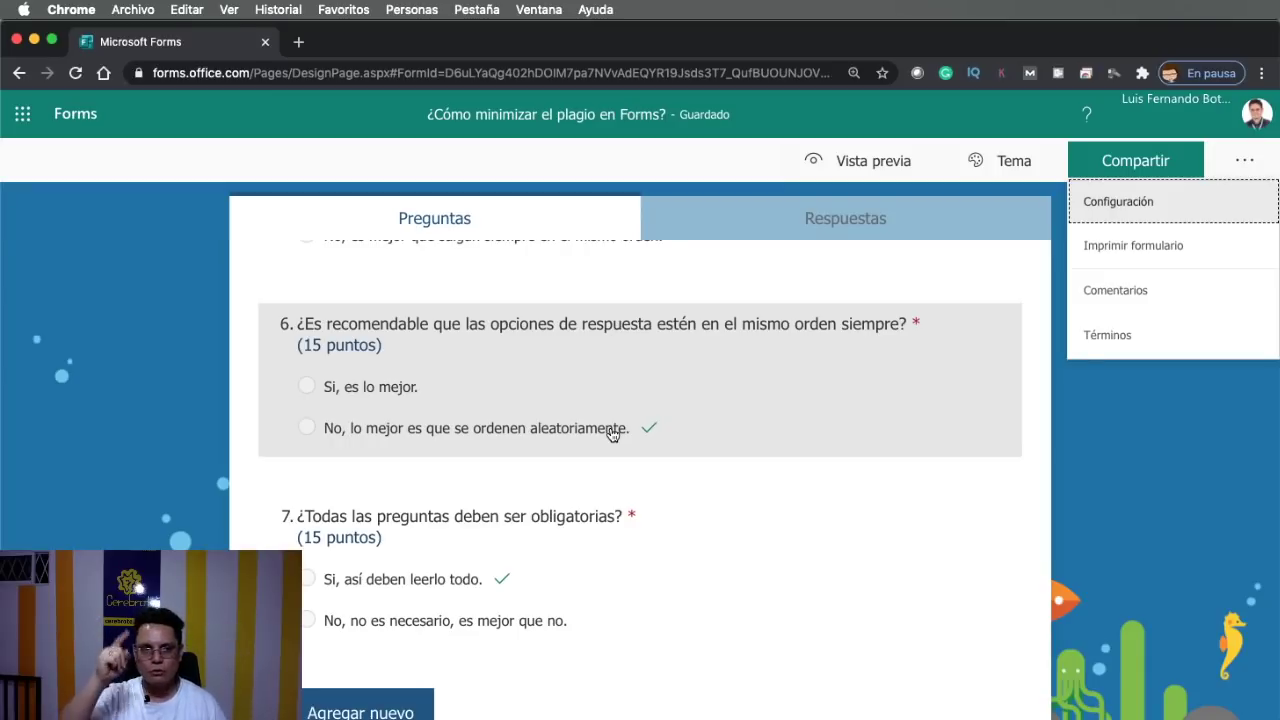
{"action": "scroll", "coordinate": [766, 420], "scroll_direction": "up", "scroll_amount": 10}
{"action": "scroll", "coordinate": [771, 419], "scroll_direction": "up", "scroll_amount": 3}
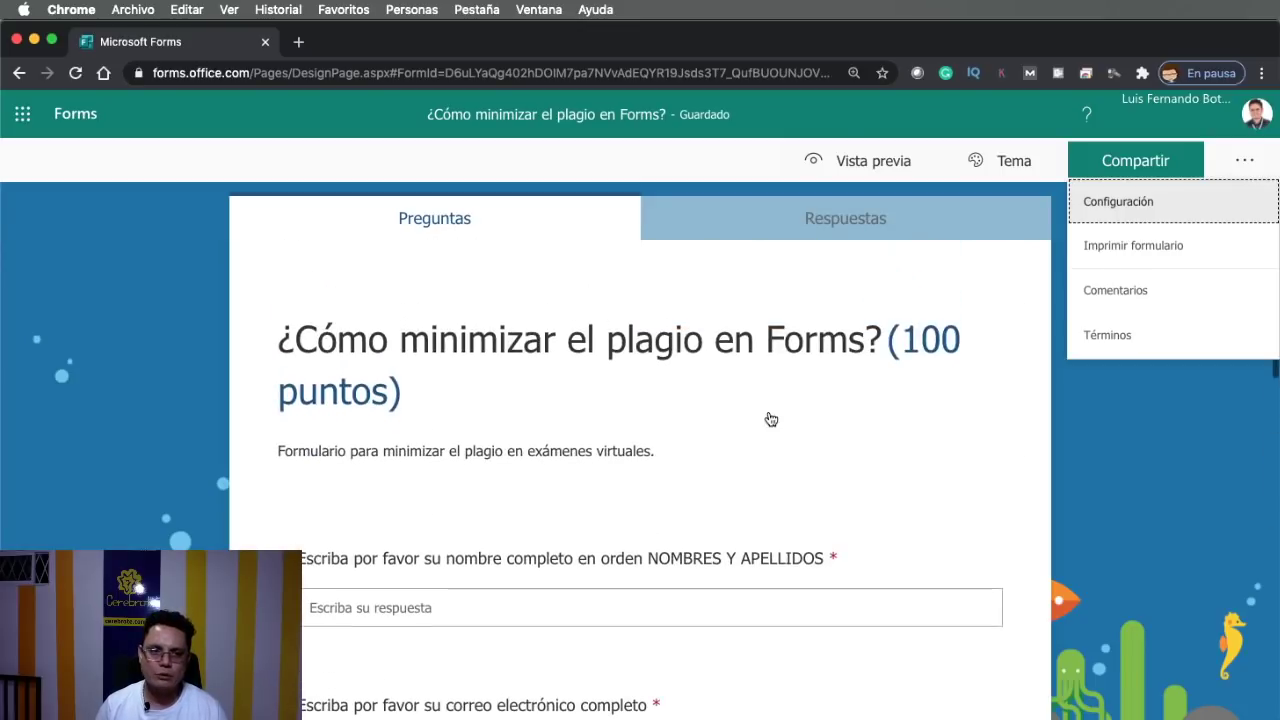
{"action": "scroll", "coordinate": [771, 419], "scroll_direction": "down", "scroll_amount": 8}
{"action": "scroll", "coordinate": [771, 419], "scroll_direction": "up", "scroll_amount": 2}
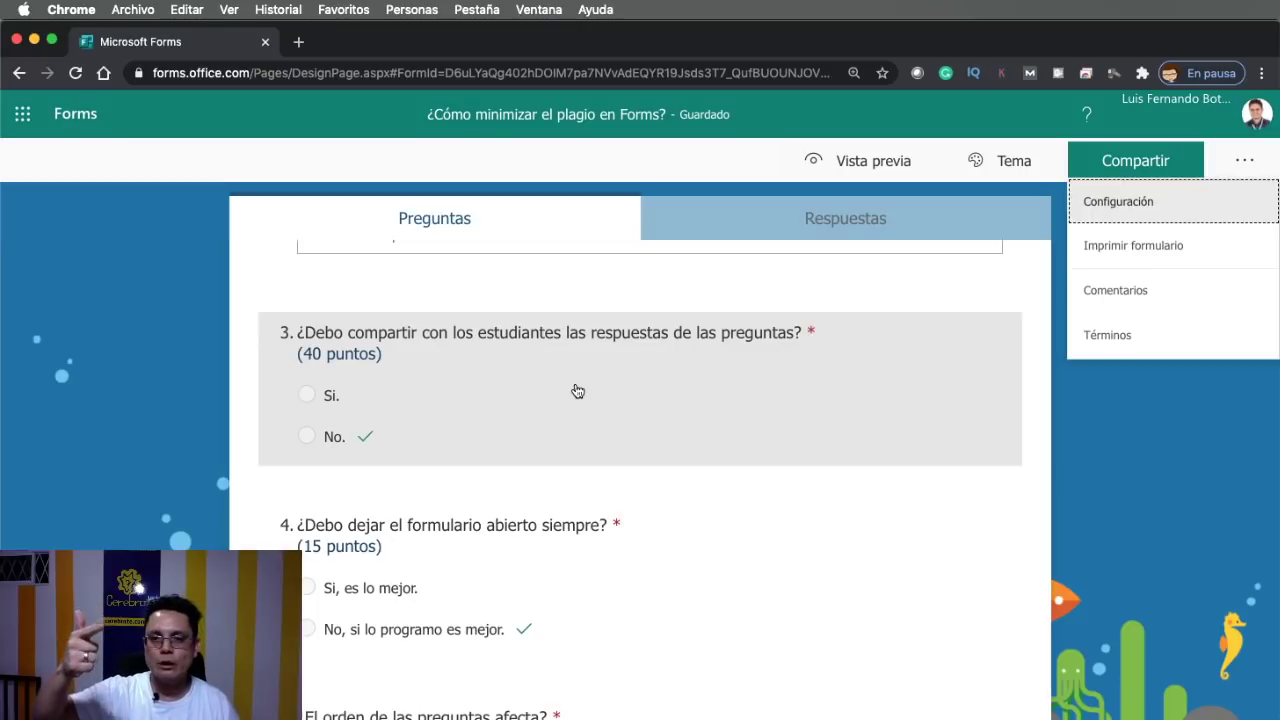
{"action": "scroll", "coordinate": [566, 553], "scroll_direction": "down", "scroll_amount": 5}
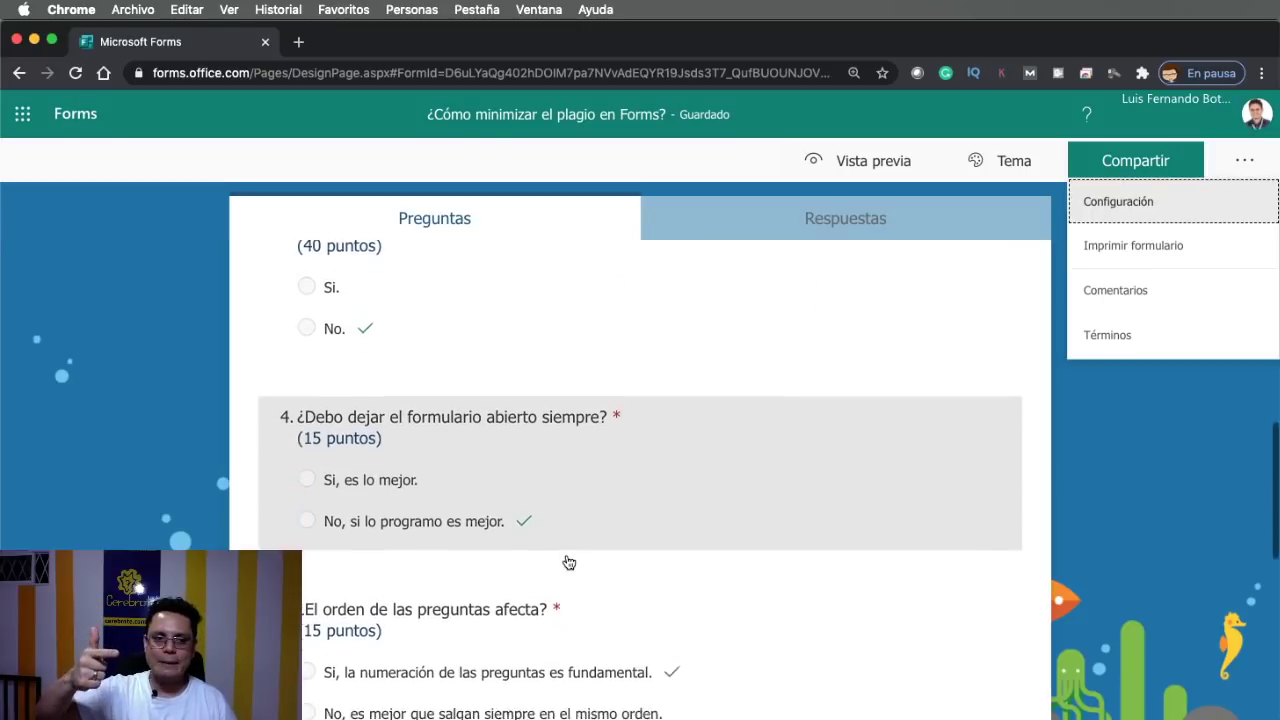
{"action": "scroll", "coordinate": [566, 562], "scroll_direction": "down", "scroll_amount": 3}
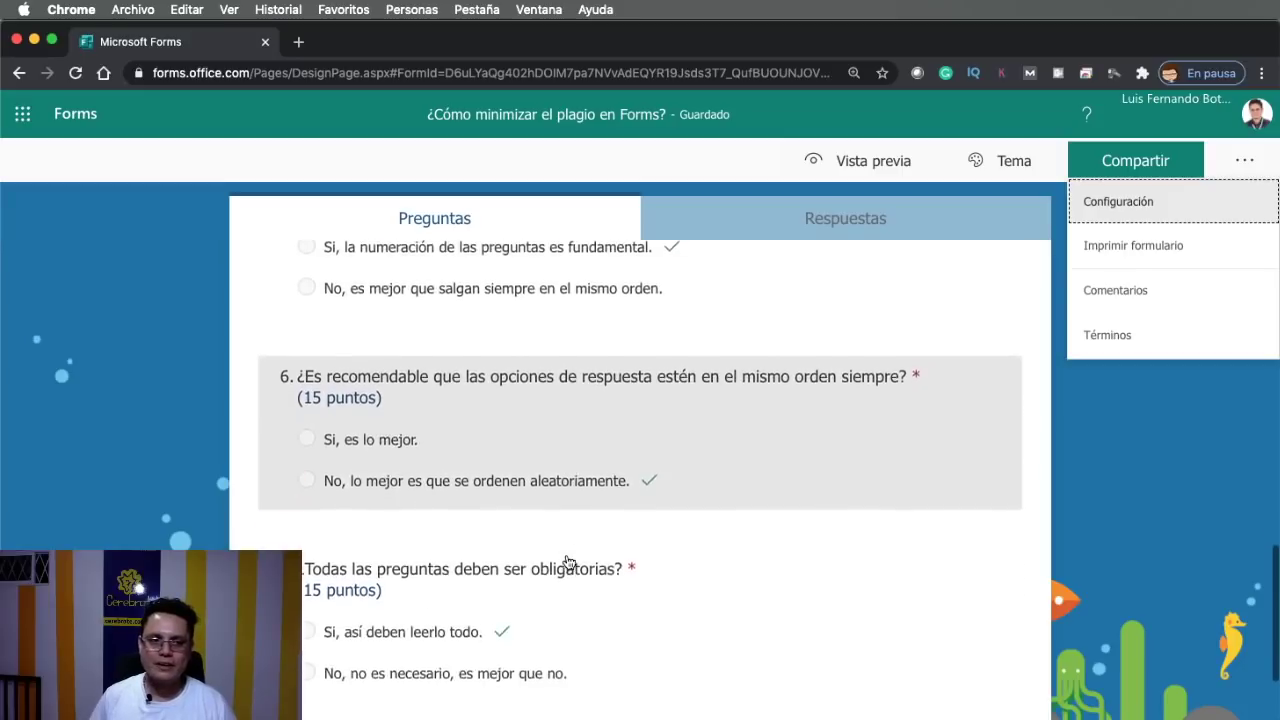
{"action": "scroll", "coordinate": [567, 562], "scroll_direction": "up", "scroll_amount": 4}
{"action": "scroll", "coordinate": [567, 562], "scroll_direction": "up", "scroll_amount": 8}
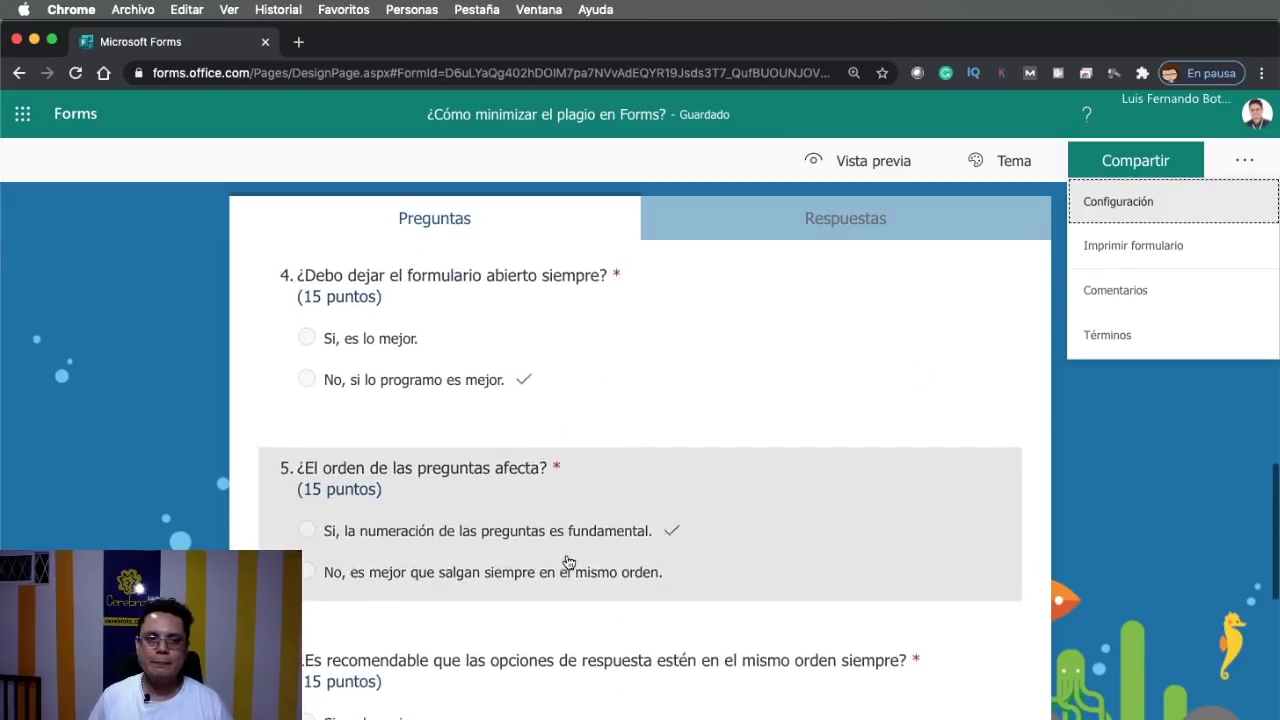
{"action": "scroll", "coordinate": [566, 561], "scroll_direction": "up", "scroll_amount": 2}
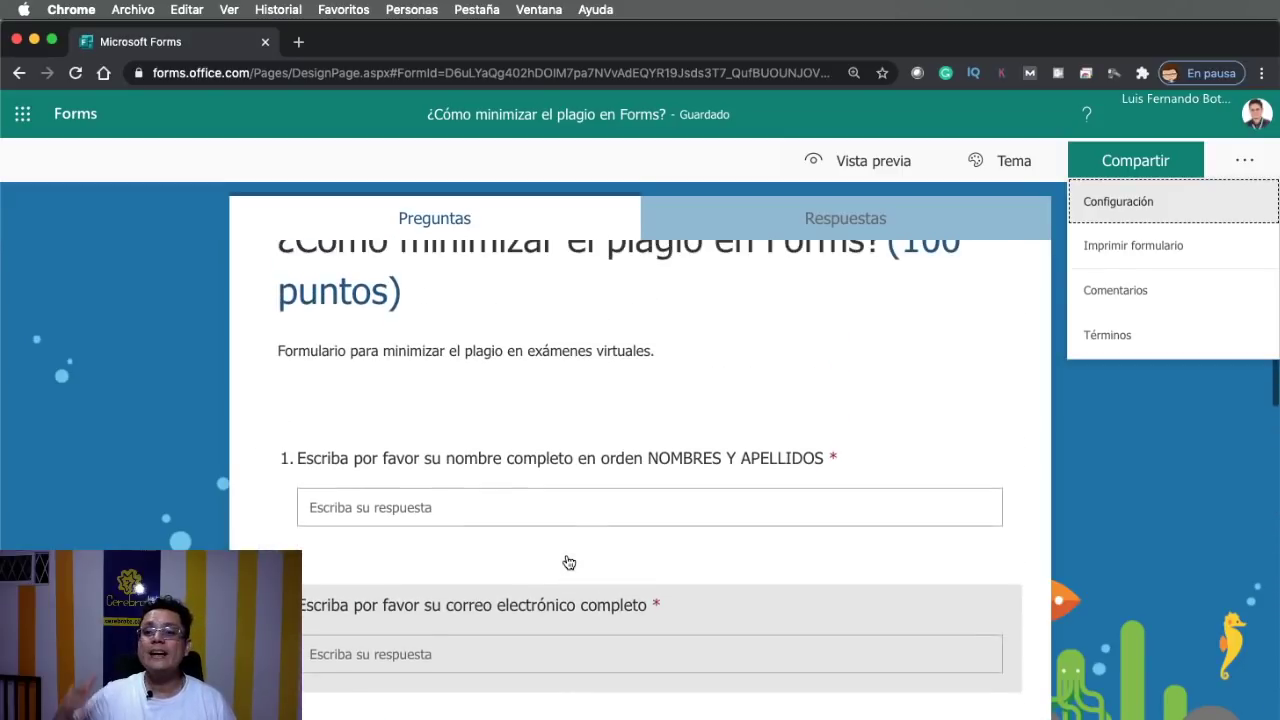
{"action": "scroll", "coordinate": [567, 562], "scroll_direction": "down", "scroll_amount": 2}
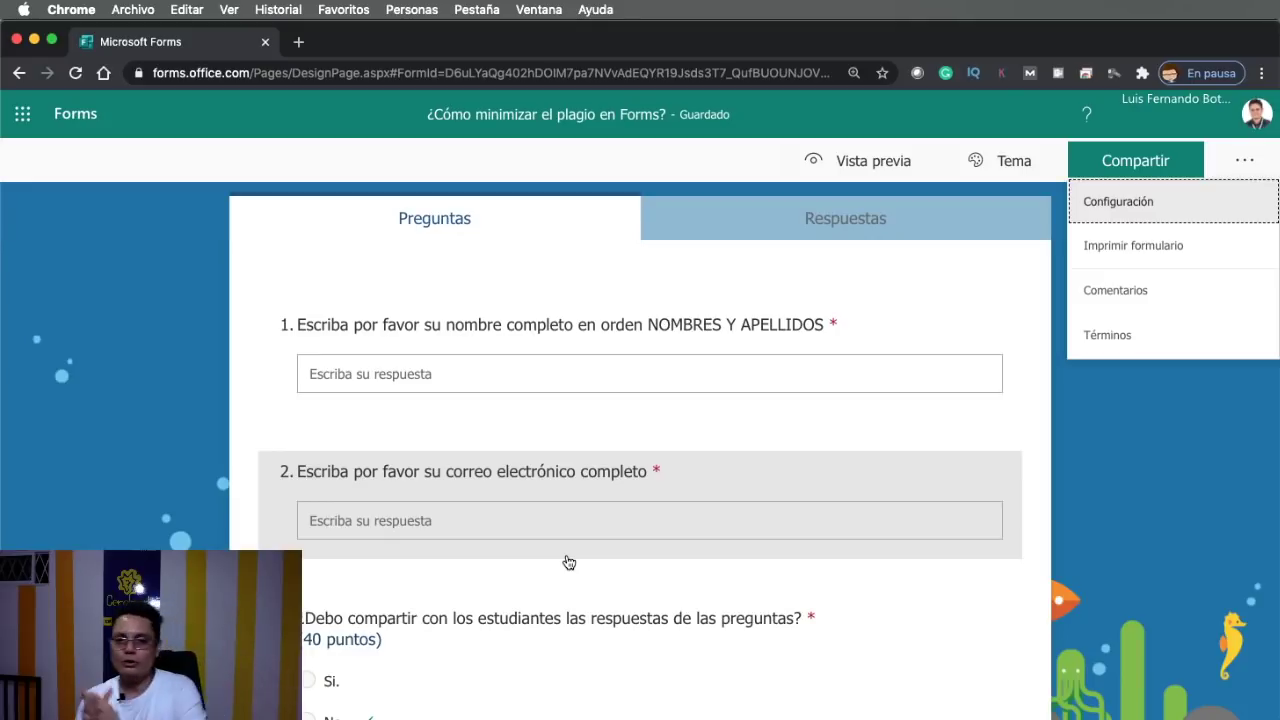
{"action": "scroll", "coordinate": [569, 562], "scroll_direction": "down", "scroll_amount": 3}
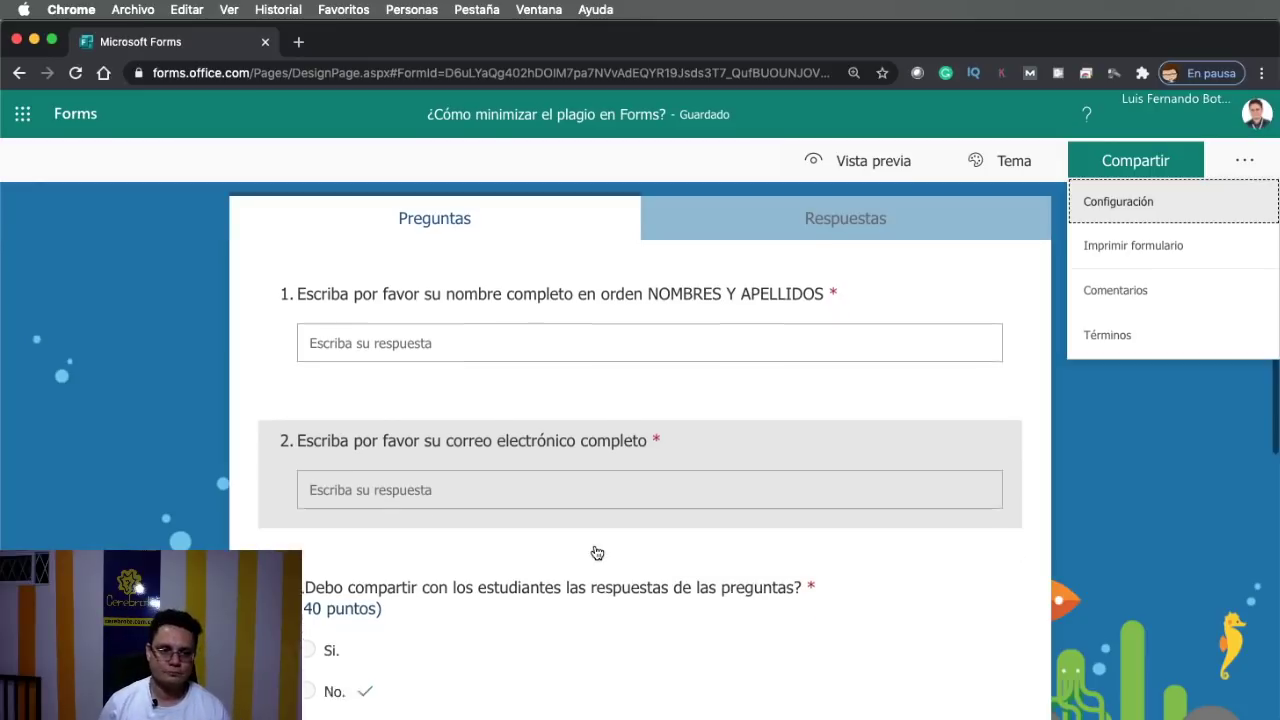
Set question 3's answer options to appear in random order
{"action": "left_click", "coordinate": [1146, 555]}
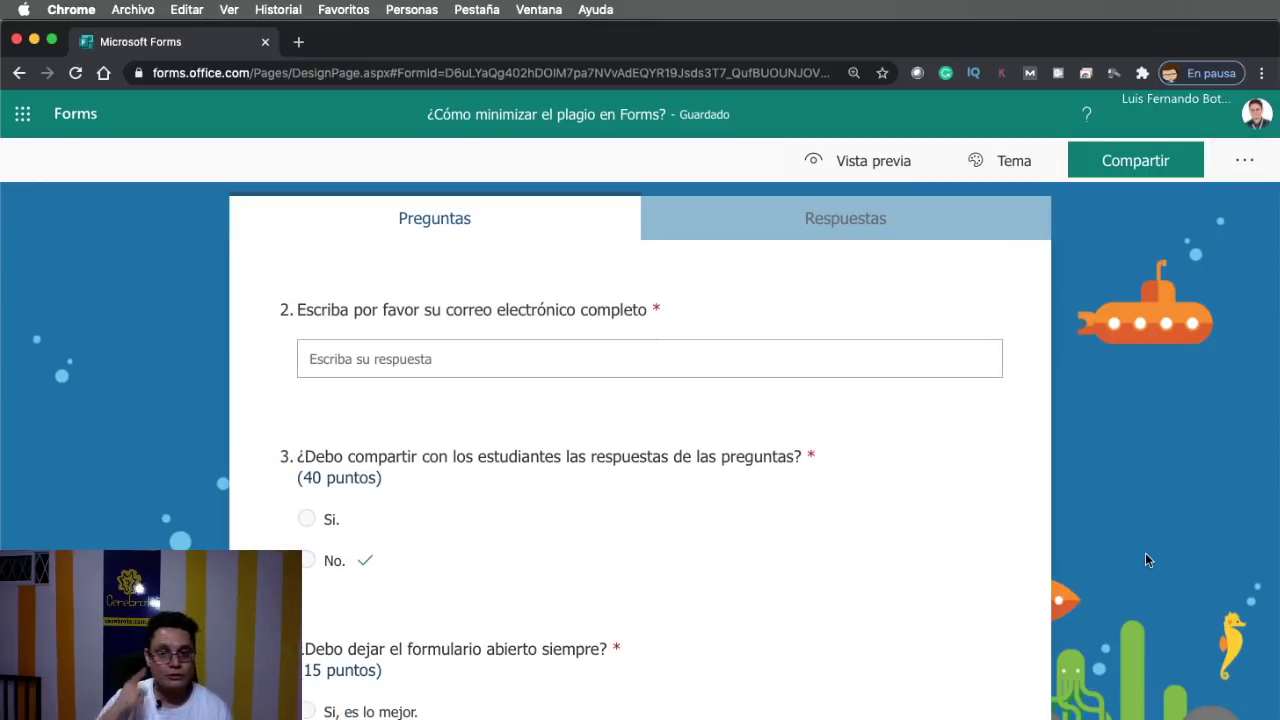
{"action": "scroll", "coordinate": [711, 414], "scroll_direction": "up", "scroll_amount": 1}
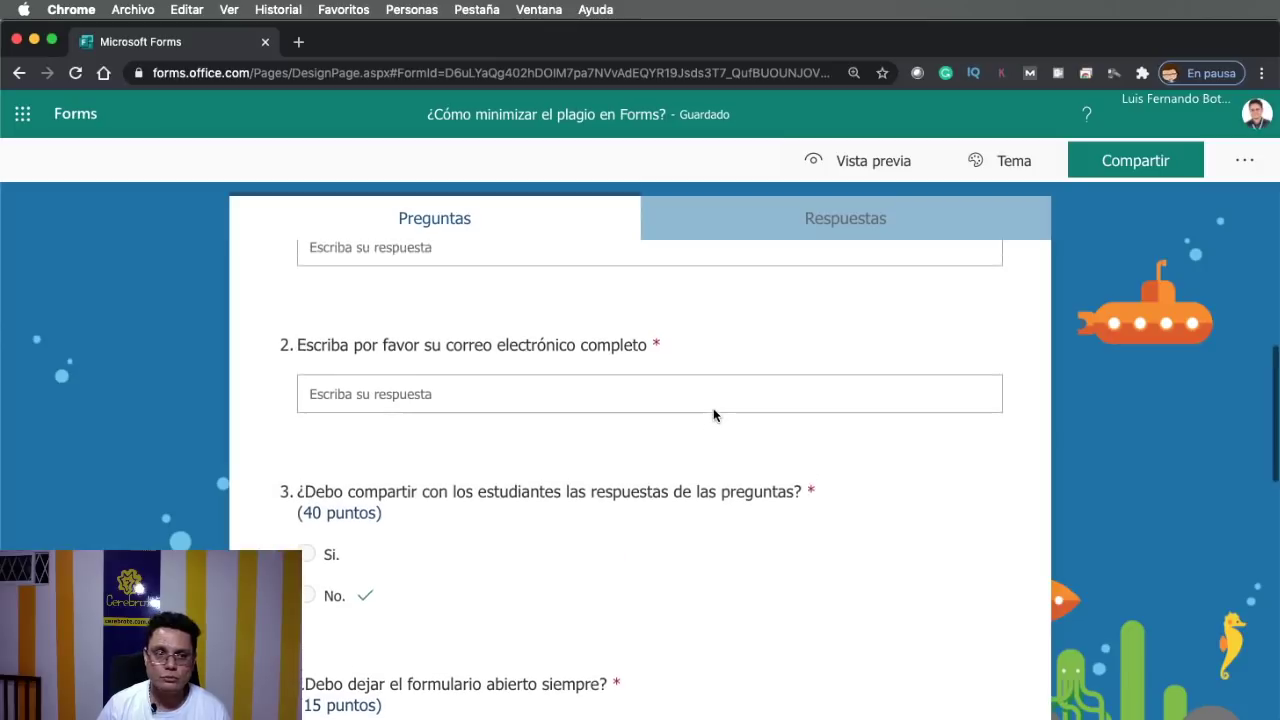
{"action": "scroll", "coordinate": [694, 451], "scroll_direction": "down", "scroll_amount": 1}
{"action": "left_click", "coordinate": [697, 452]}
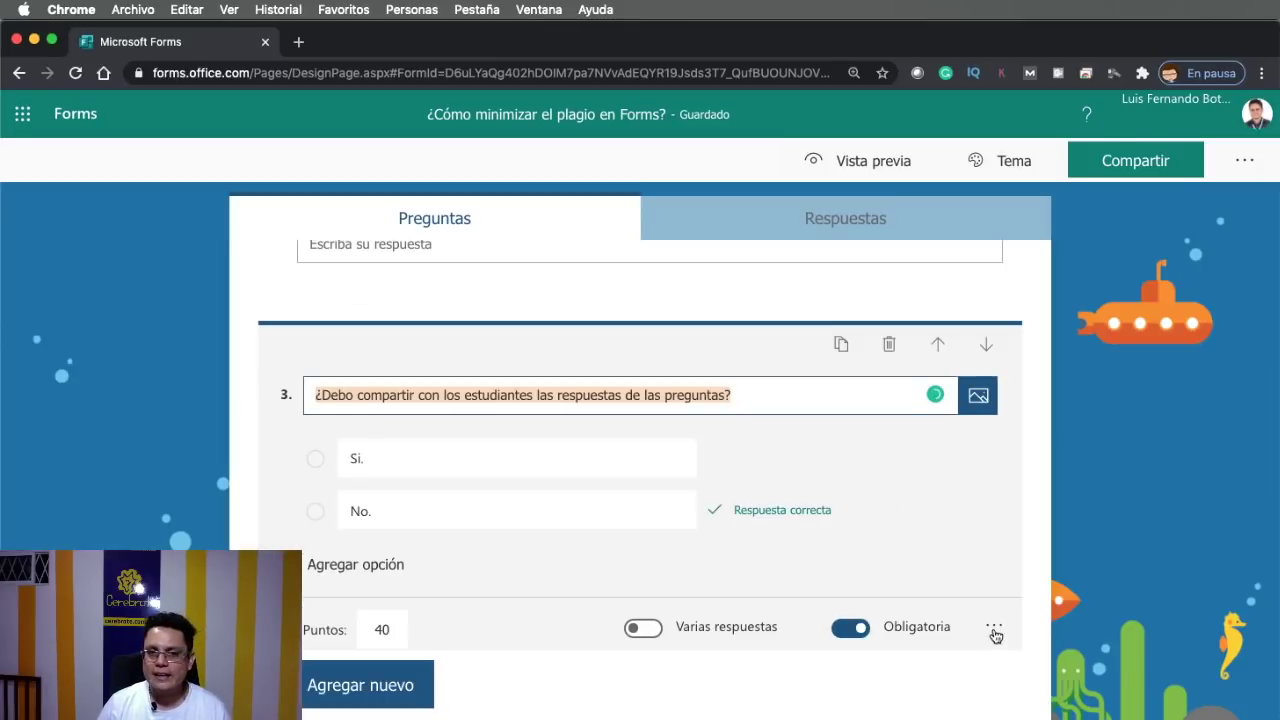
{"action": "scroll", "coordinate": [993, 632], "scroll_direction": "down", "scroll_amount": 1}
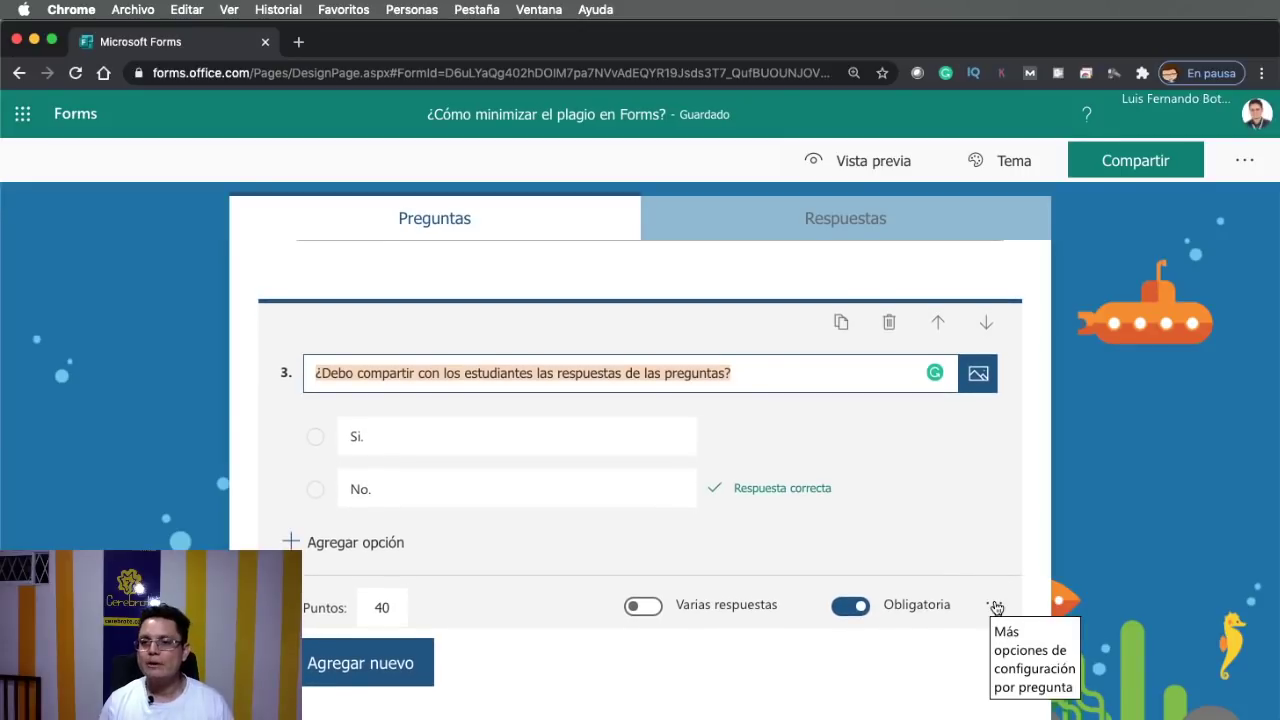
{"action": "left_click", "coordinate": [996, 608]}
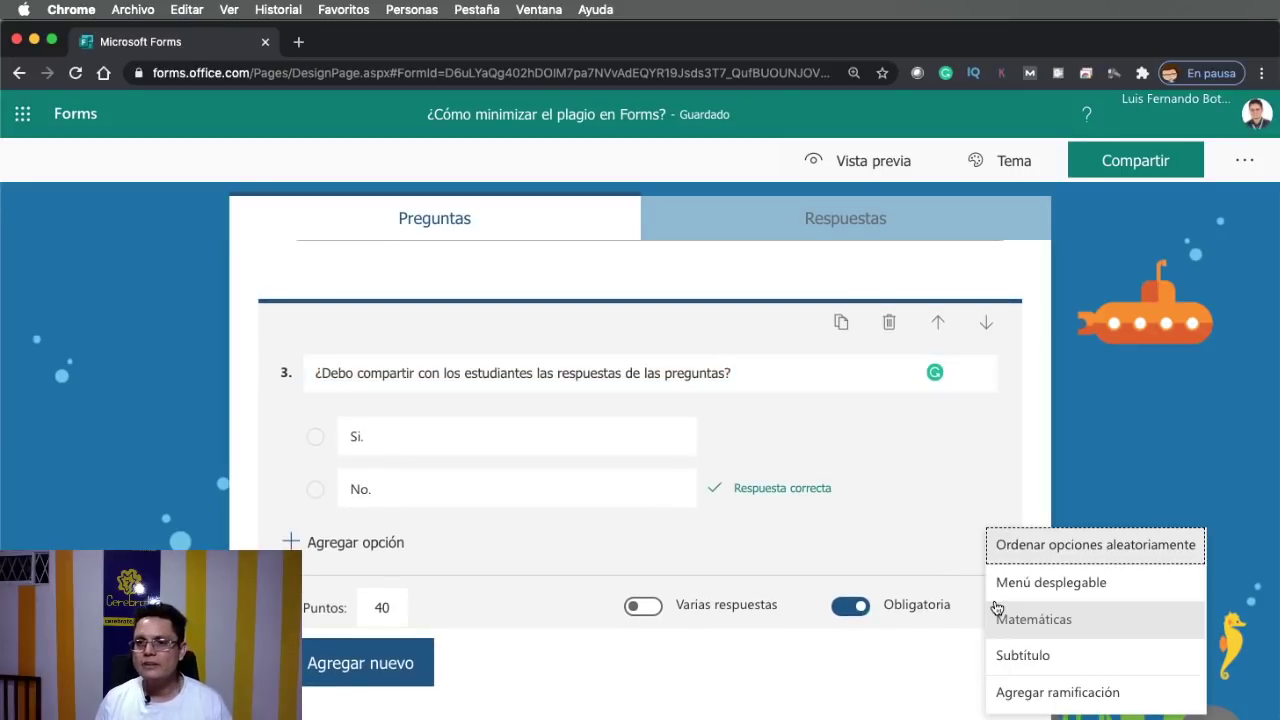
{"action": "left_click", "coordinate": [1091, 549]}
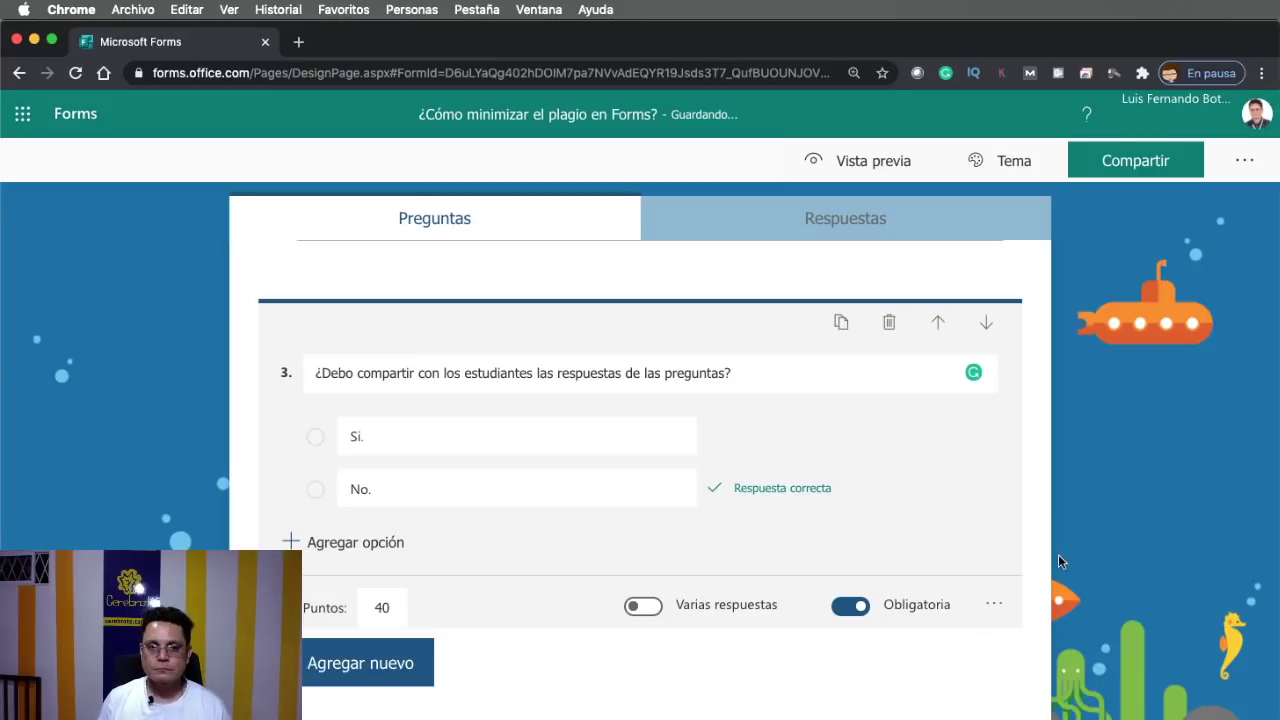
{"action": "scroll", "coordinate": [1058, 556], "scroll_direction": "down", "scroll_amount": 1}
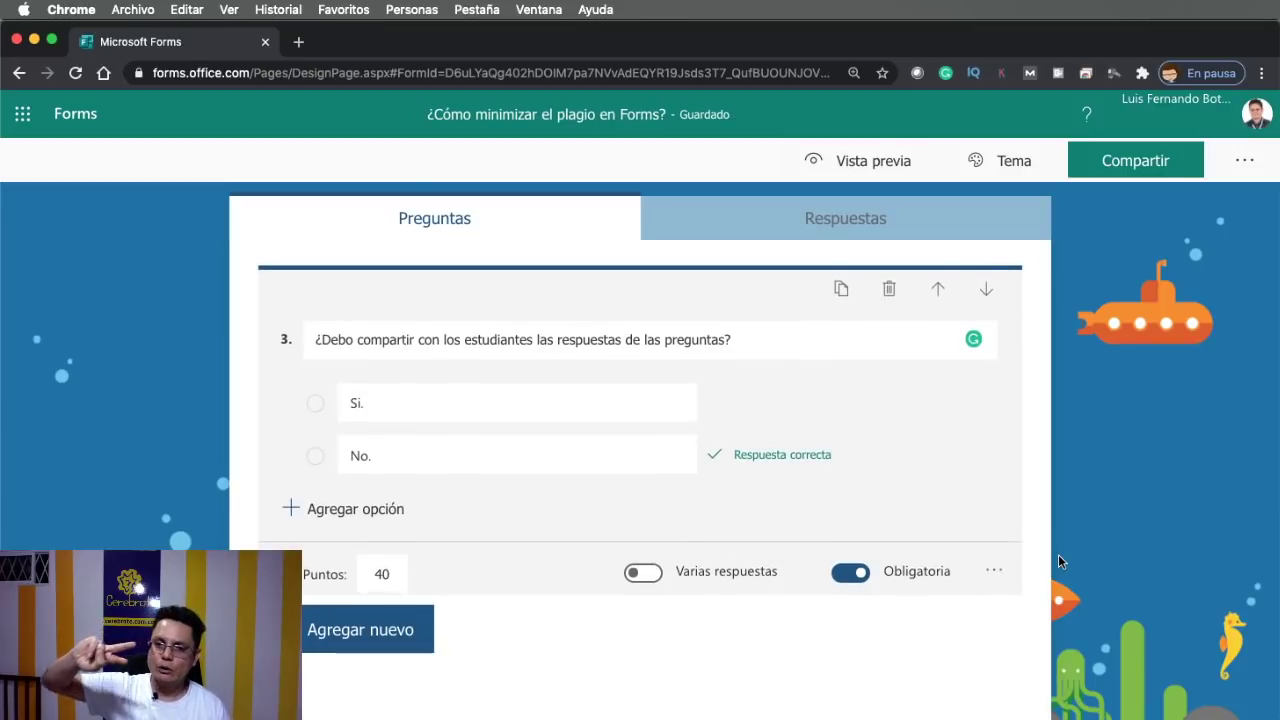
{"action": "scroll", "coordinate": [1058, 556], "scroll_direction": "down", "scroll_amount": 5}
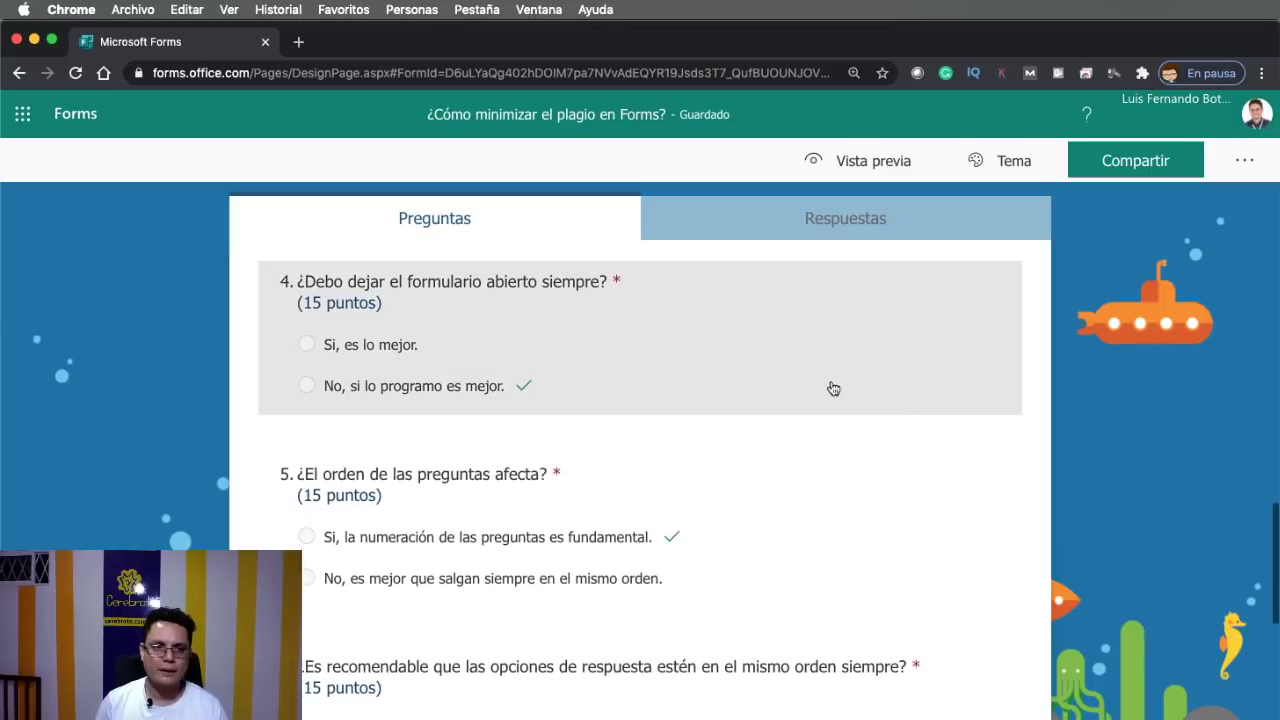
Shuffle the answer options of questions 4 and 5
{"action": "left_click", "coordinate": [833, 388]}
{"action": "left_click", "coordinate": [997, 630]}
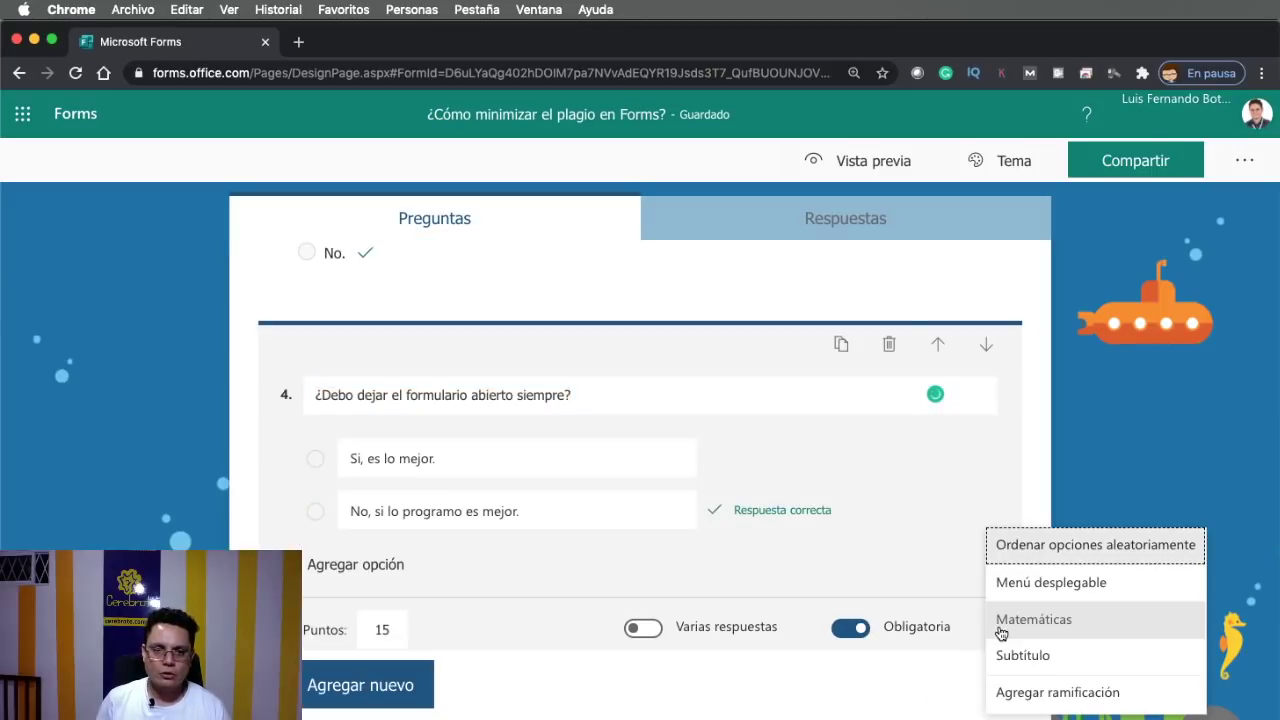
{"action": "left_click", "coordinate": [1044, 543]}
{"action": "scroll", "coordinate": [1012, 550], "scroll_direction": "down", "scroll_amount": 3}
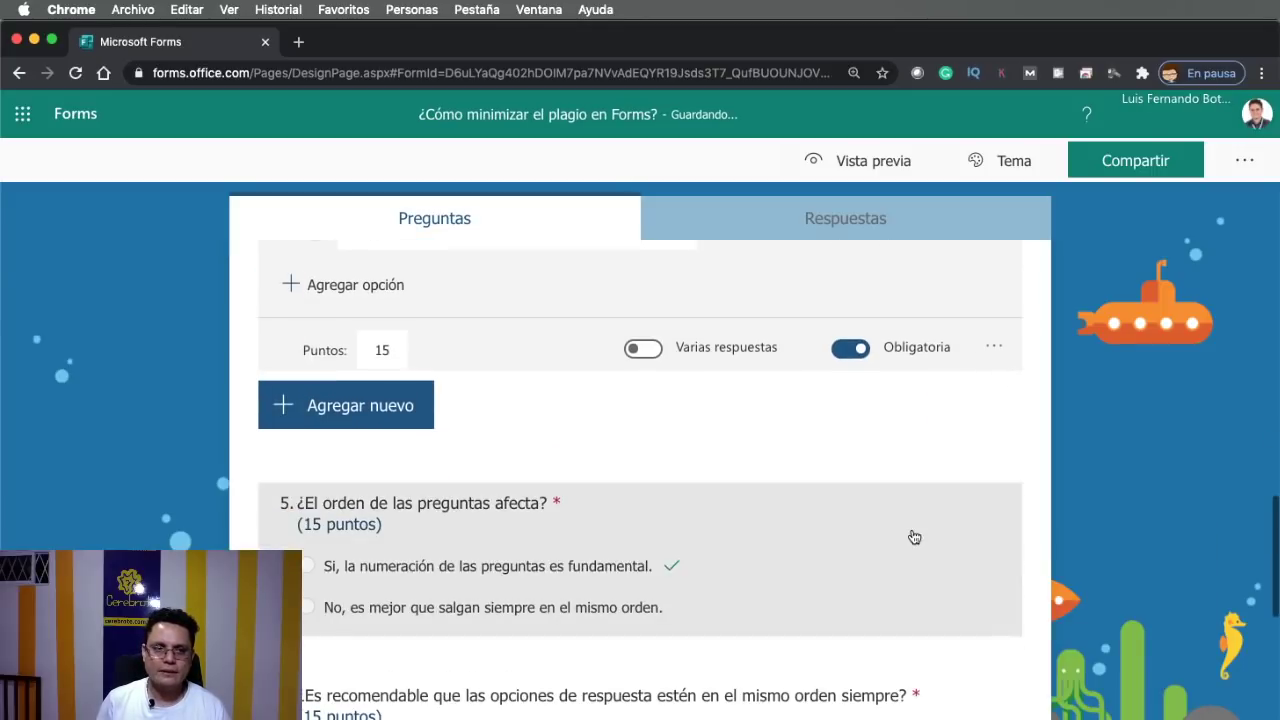
{"action": "left_click", "coordinate": [914, 537]}
{"action": "left_click", "coordinate": [990, 625]}
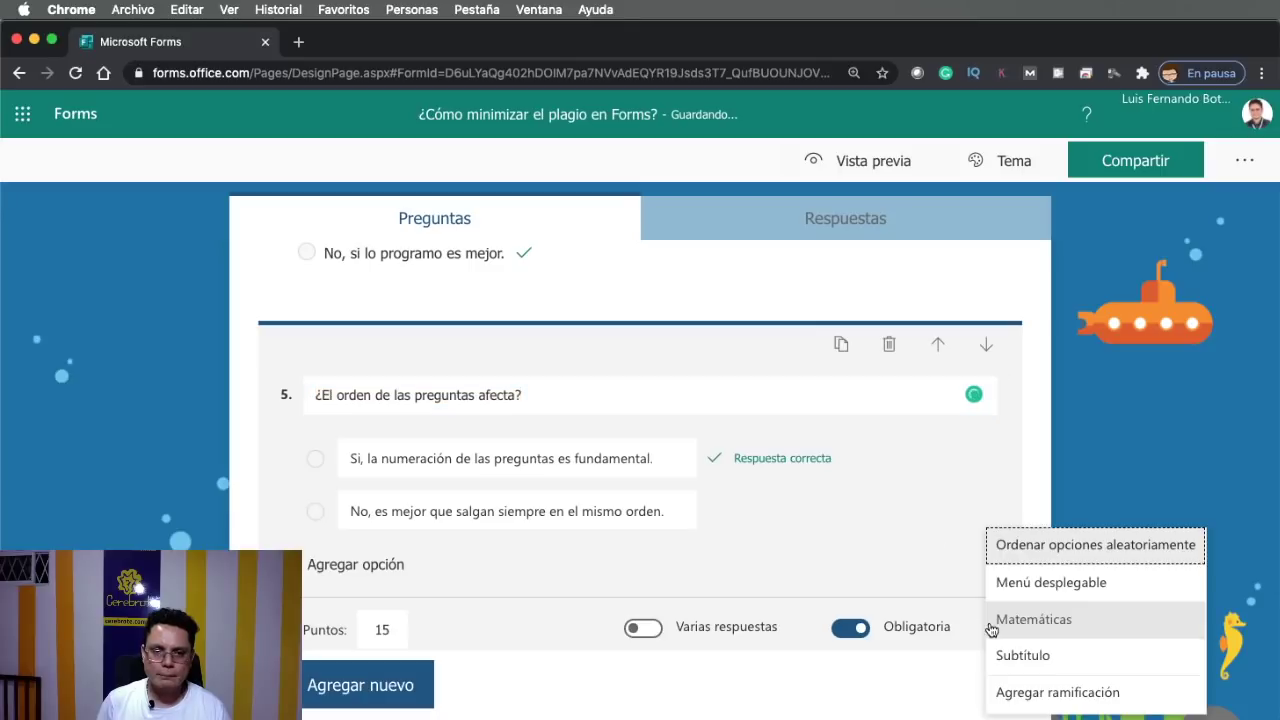
{"action": "left_click", "coordinate": [1014, 545]}
Shuffle the answer options of questions 6 and 7
{"action": "scroll", "coordinate": [1011, 543], "scroll_direction": "down", "scroll_amount": 4}
{"action": "left_click", "coordinate": [795, 523]}
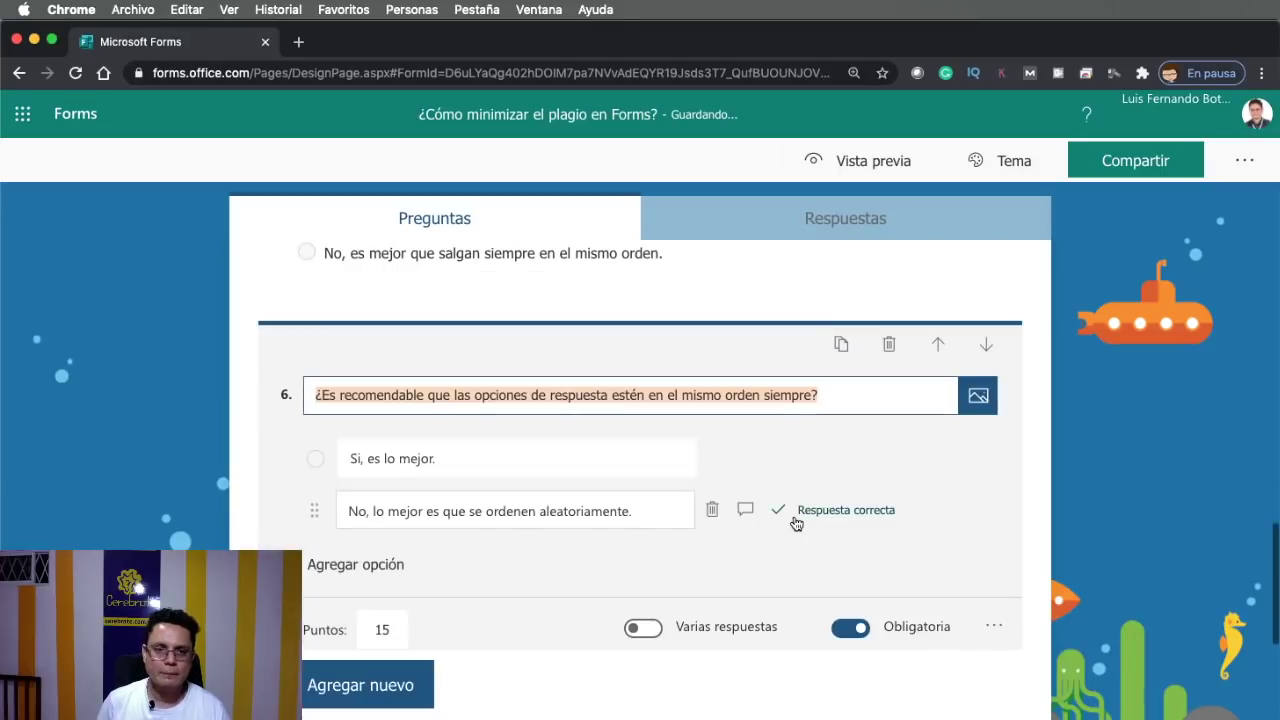
{"action": "left_click", "coordinate": [992, 625]}
{"action": "left_click", "coordinate": [1008, 546]}
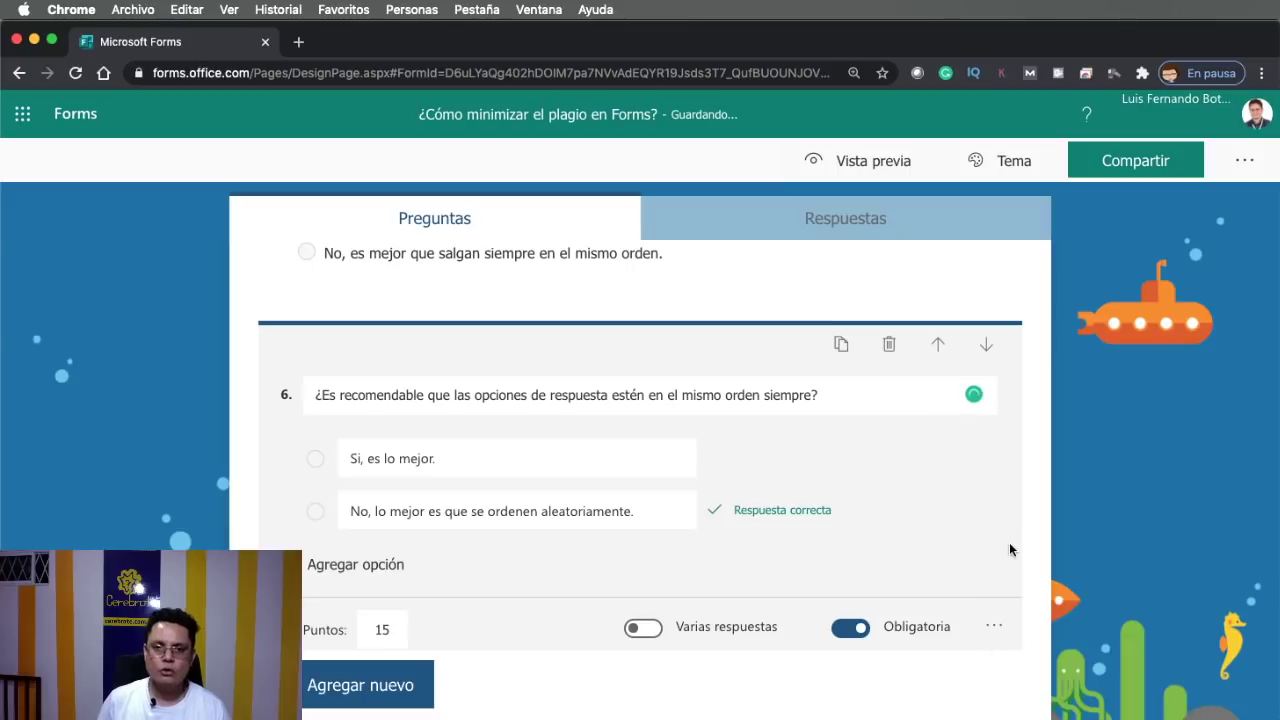
{"action": "scroll", "coordinate": [996, 573], "scroll_direction": "down", "scroll_amount": 3}
{"action": "left_click", "coordinate": [934, 563]}
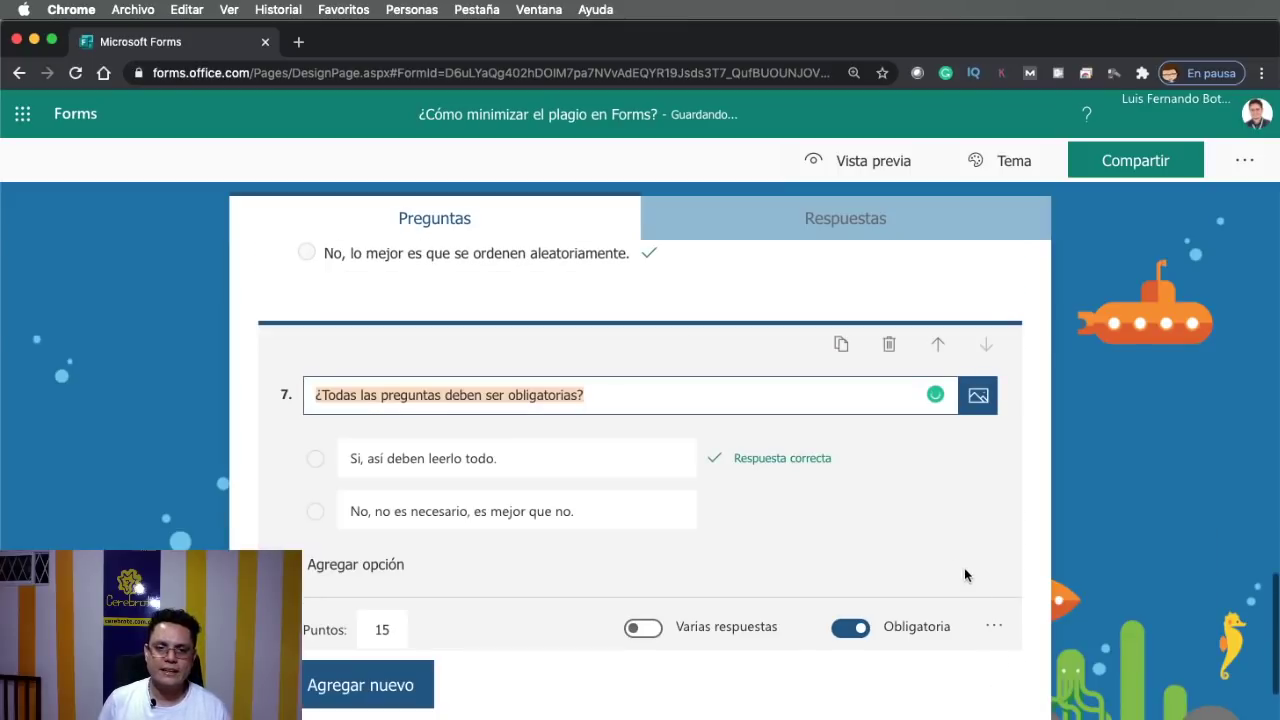
{"action": "left_click", "coordinate": [994, 626]}
{"action": "left_click", "coordinate": [999, 548]}
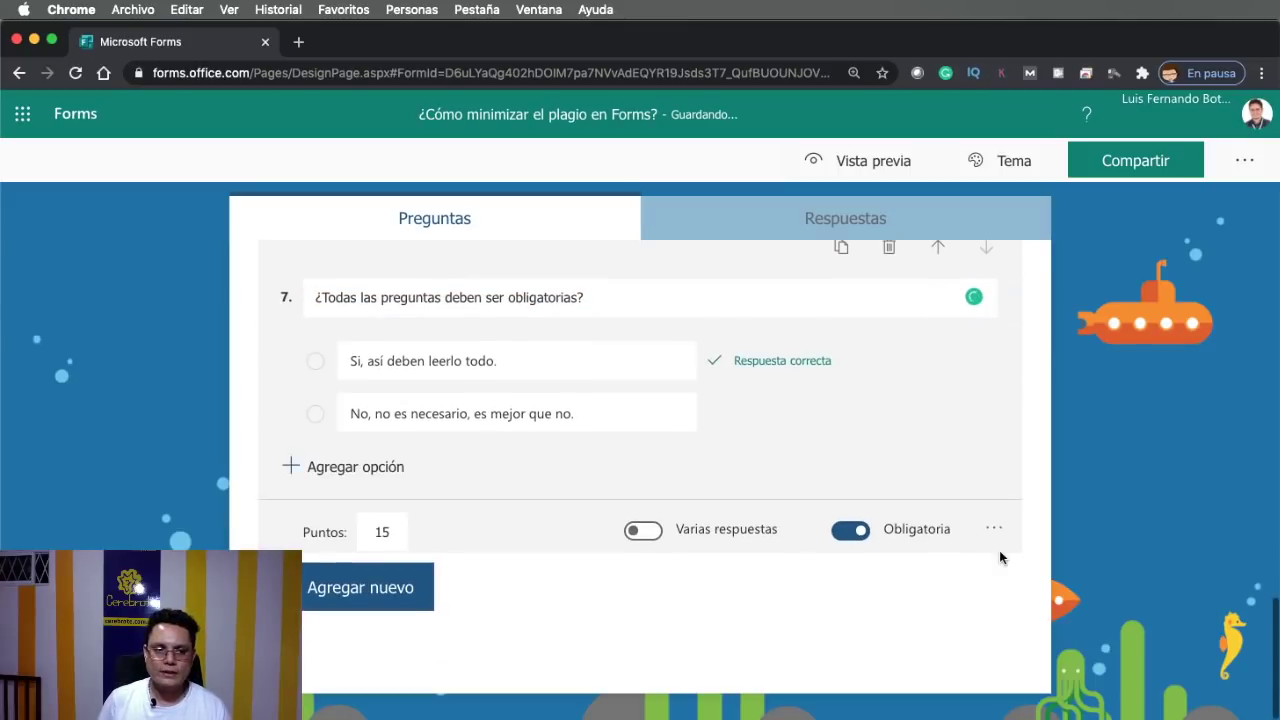
{"action": "scroll", "coordinate": [999, 550], "scroll_direction": "up", "scroll_amount": 5}
{"action": "scroll", "coordinate": [999, 551], "scroll_direction": "up", "scroll_amount": 10}
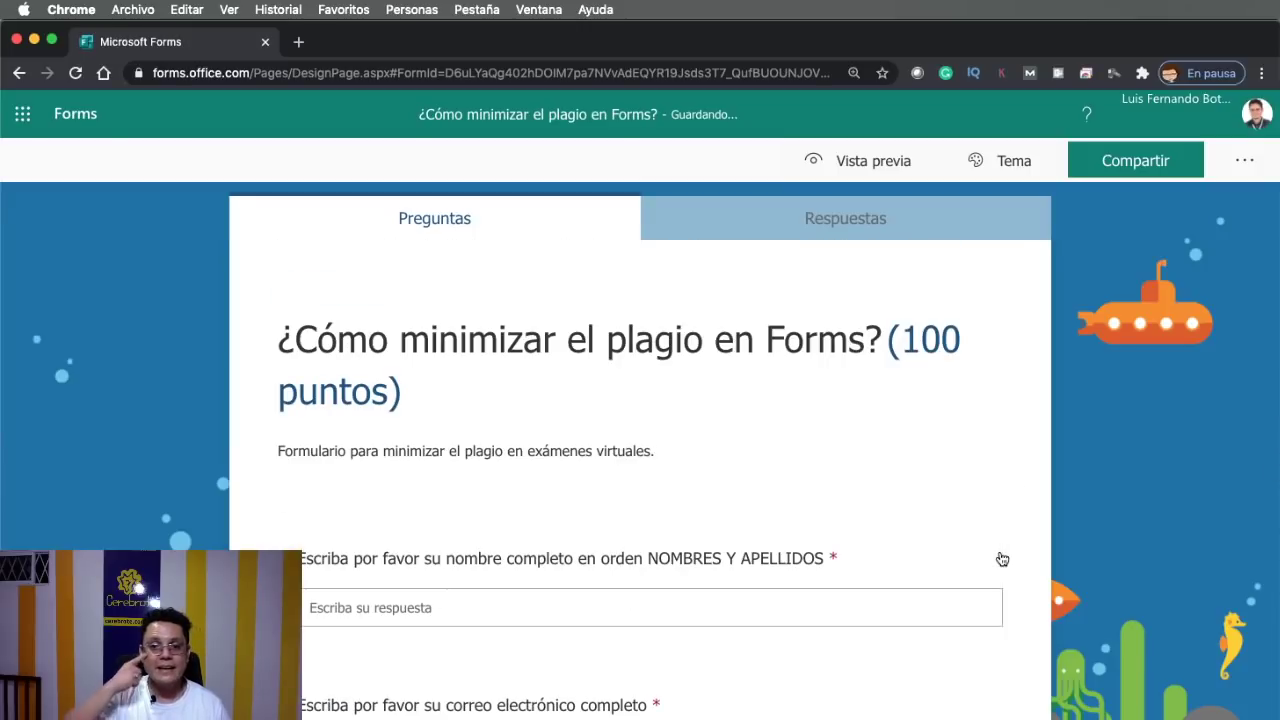
Review the questions, then open the plagiarism quiz in Vista previa
{"action": "scroll", "coordinate": [995, 559], "scroll_direction": "down", "scroll_amount": 3}
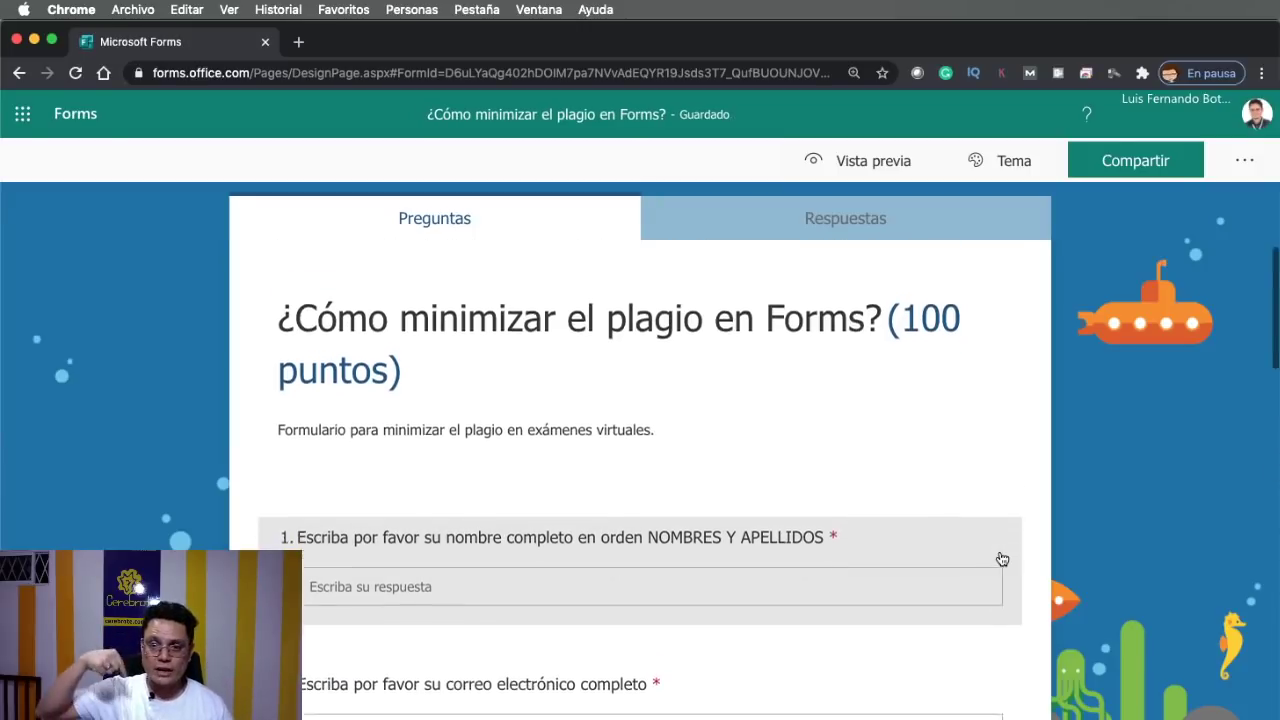
{"action": "scroll", "coordinate": [930, 560], "scroll_direction": "down", "scroll_amount": 4}
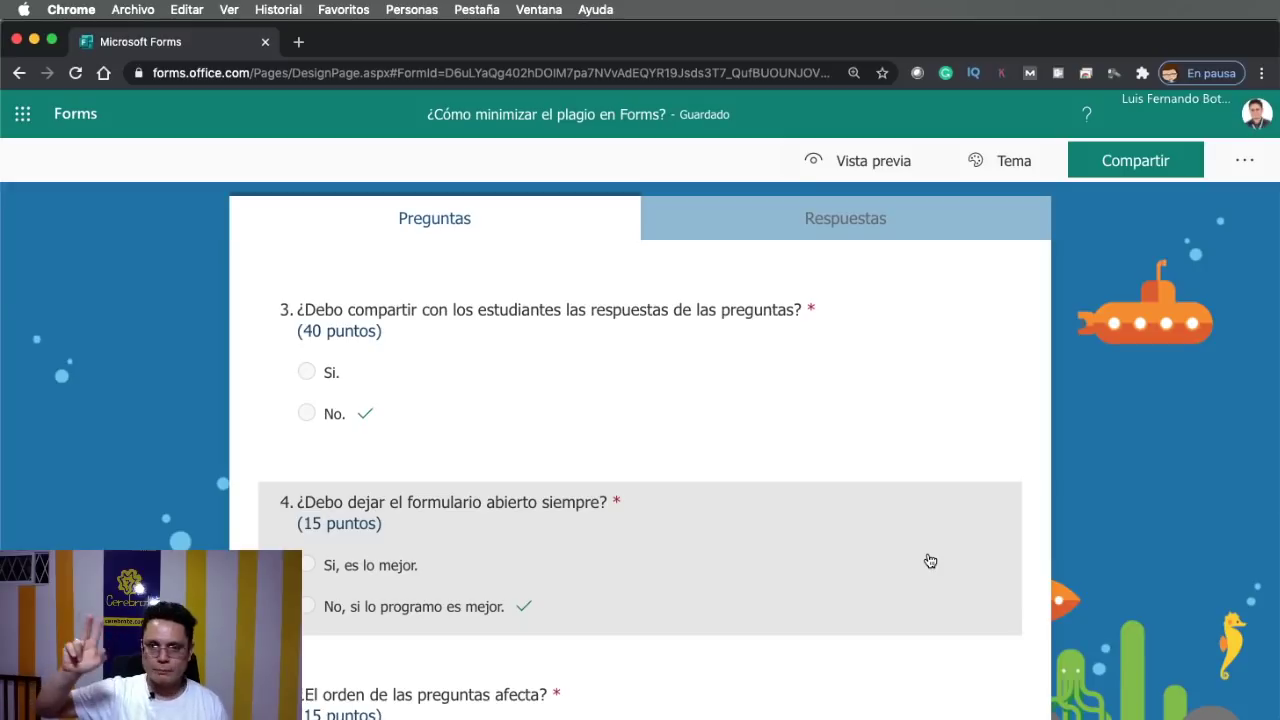
{"action": "scroll", "coordinate": [930, 560], "scroll_direction": "up", "scroll_amount": 7}
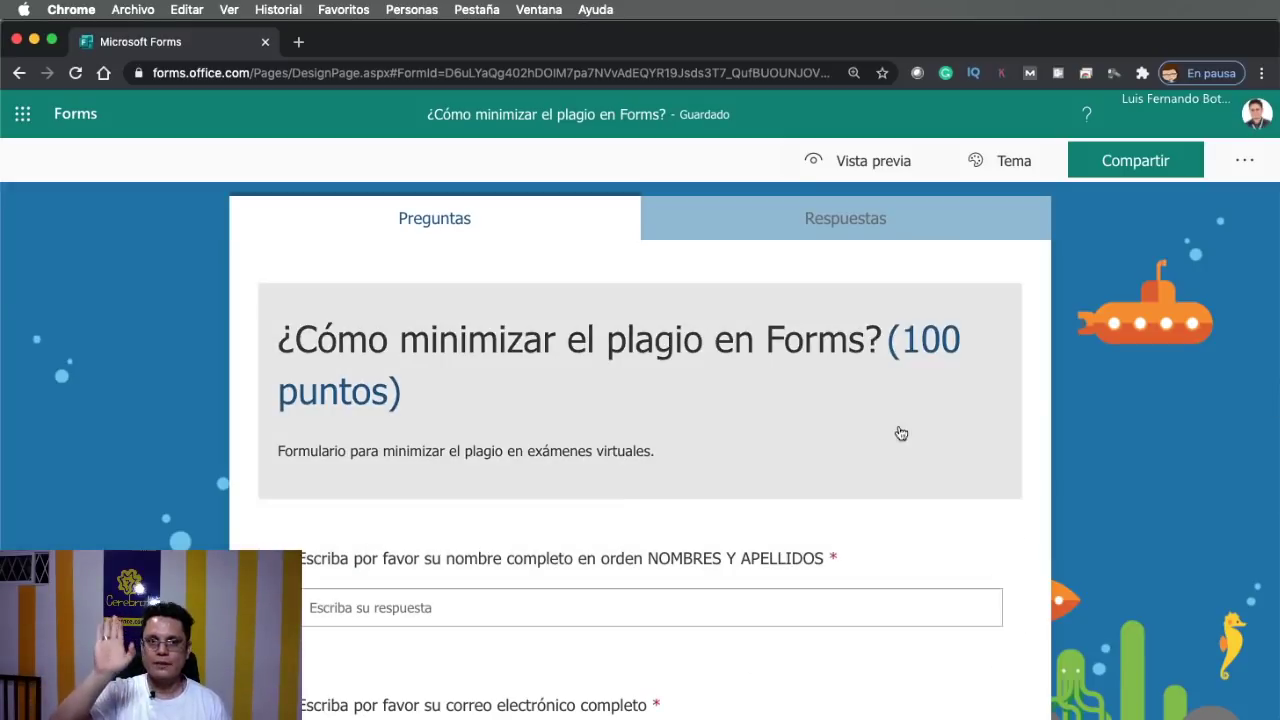
{"action": "left_click", "coordinate": [845, 165]}
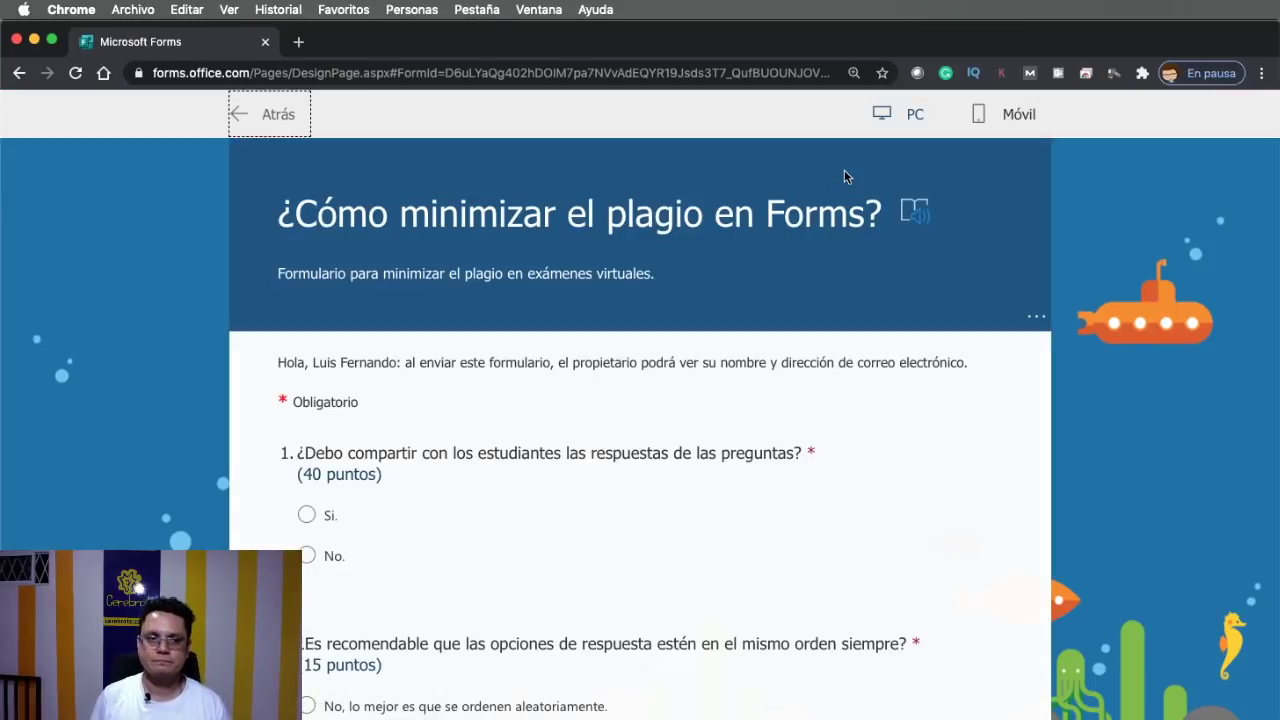
Check the preview's shuffled questions and answers, then return to the editor with Atrás
{"action": "scroll", "coordinate": [640, 486], "scroll_direction": "down", "scroll_amount": 1}
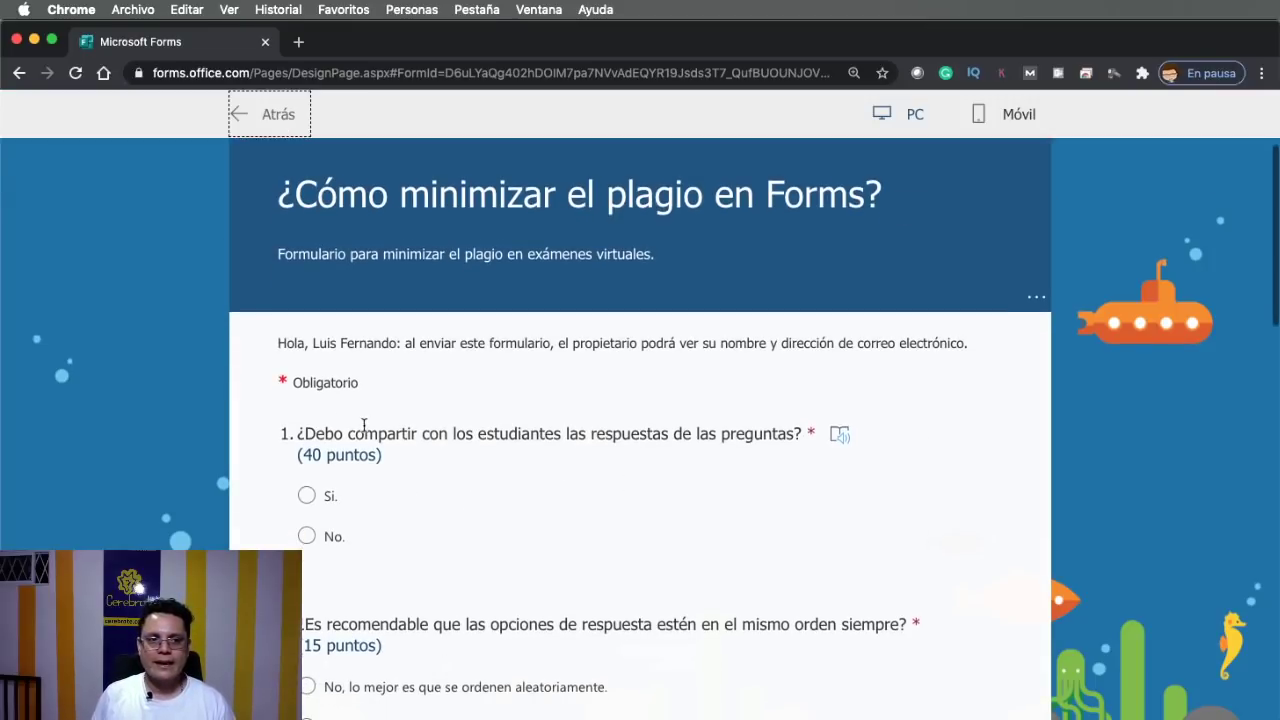
{"action": "left_click_drag", "start_coordinate": [290, 433], "coordinate": [792, 428]}
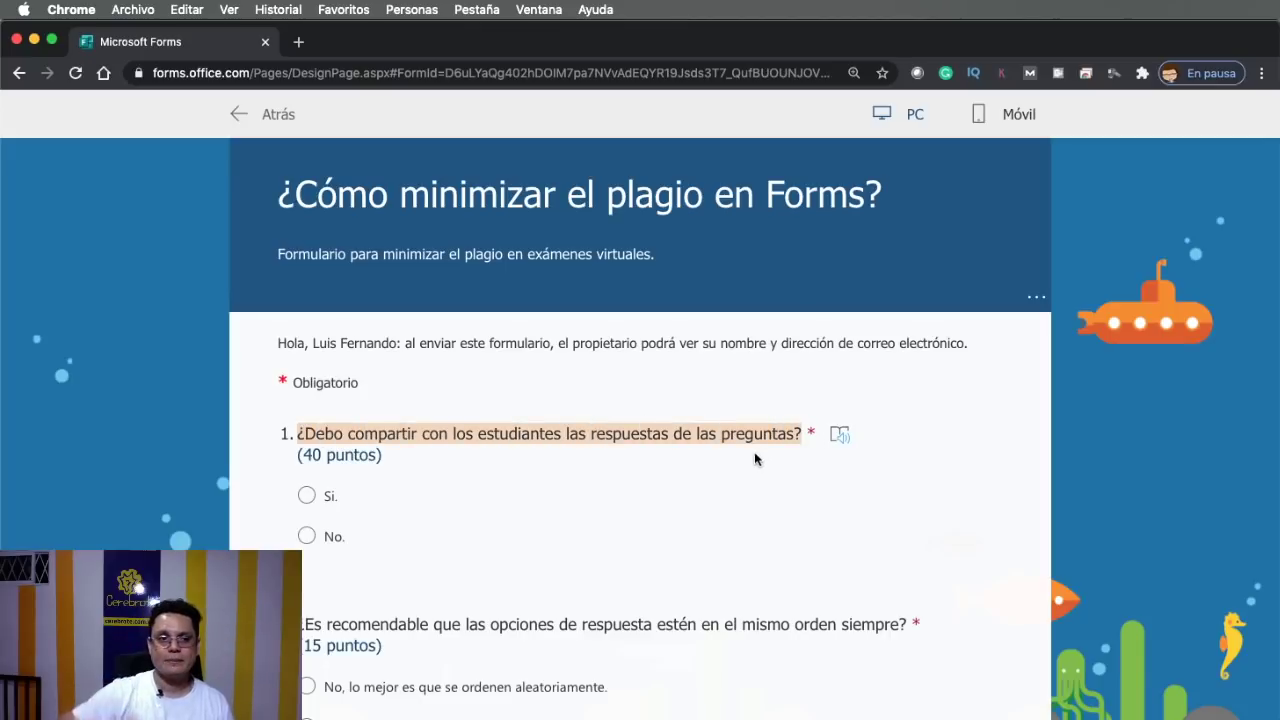
{"action": "scroll", "coordinate": [305, 500], "scroll_direction": "down", "scroll_amount": 5}
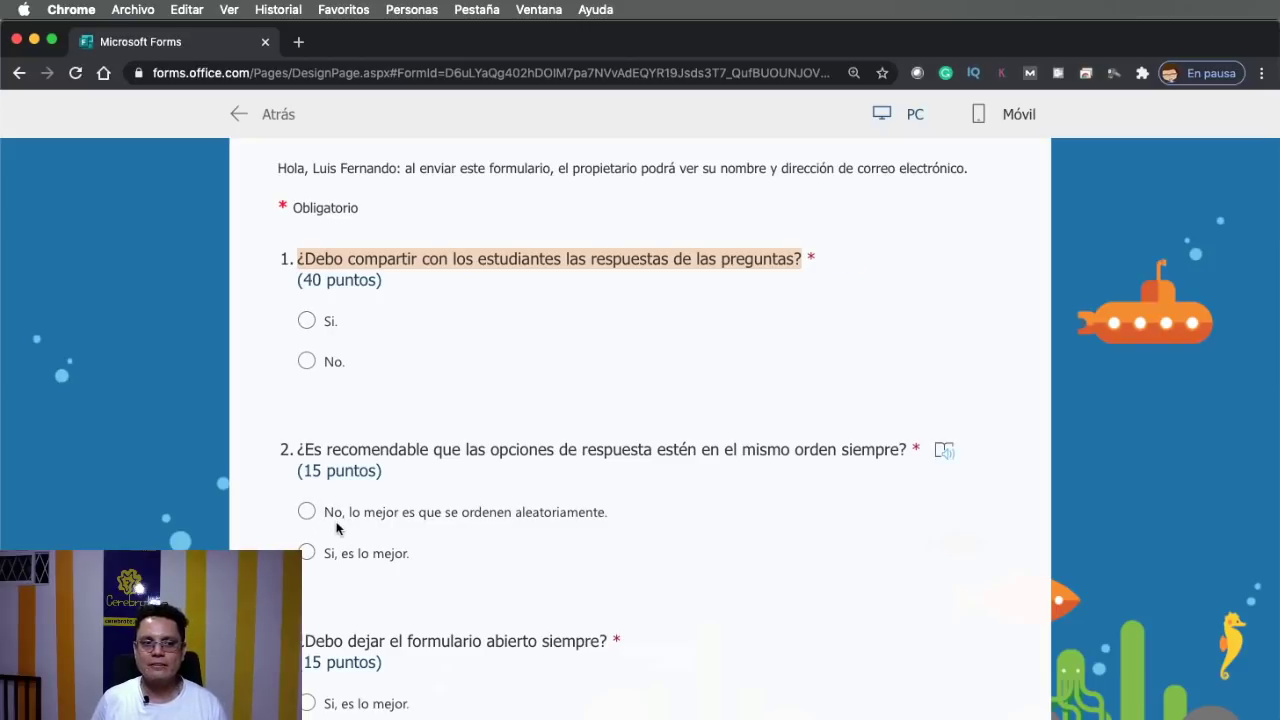
{"action": "scroll", "coordinate": [305, 510], "scroll_direction": "down", "scroll_amount": 2}
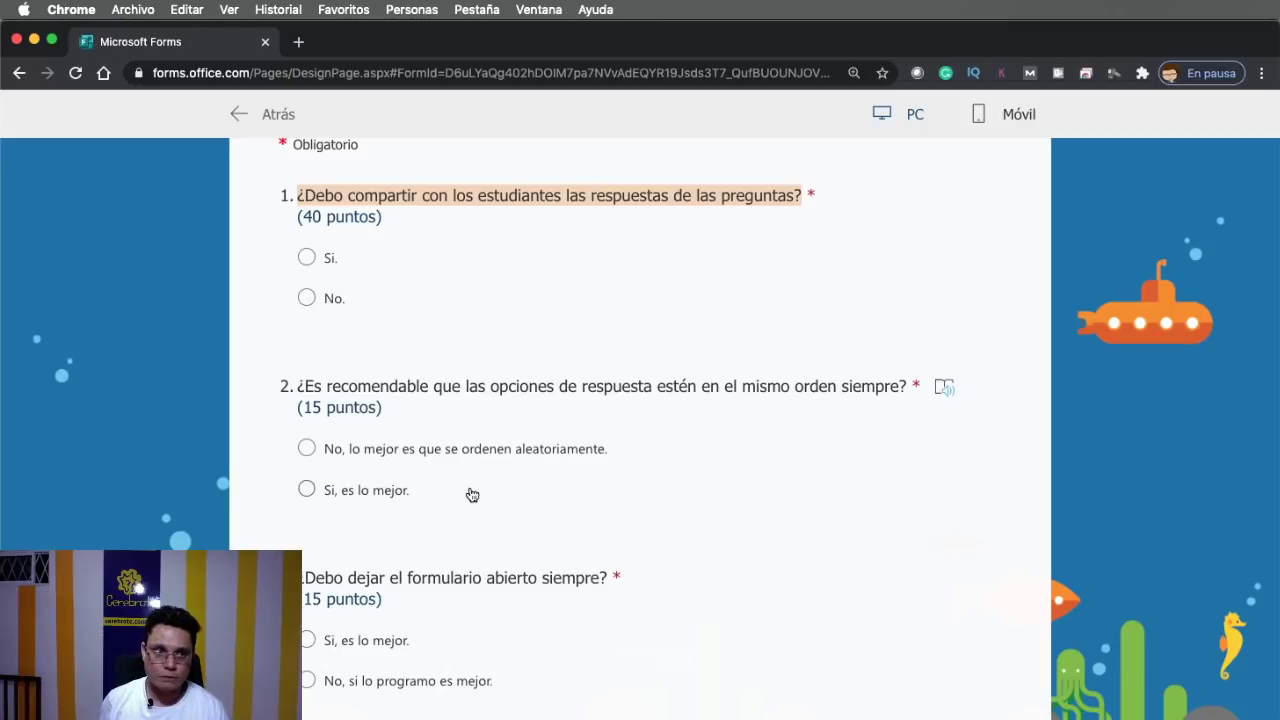
{"action": "left_click", "coordinate": [240, 114]}
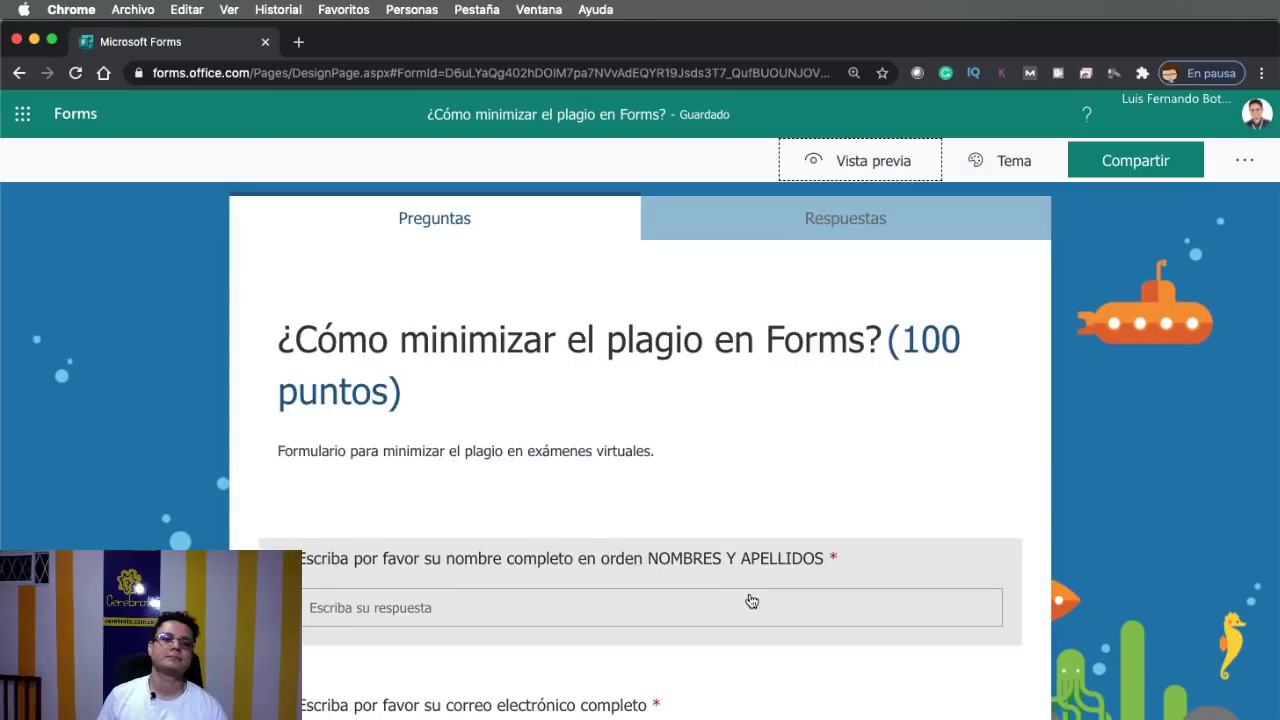
Scroll down the form and back up to question 4, '¿Debo dejar el formulario abierto siempre?'
{"action": "scroll", "coordinate": [749, 600], "scroll_direction": "down", "scroll_amount": 10}
{"action": "scroll", "coordinate": [751, 600], "scroll_direction": "down", "scroll_amount": 1}
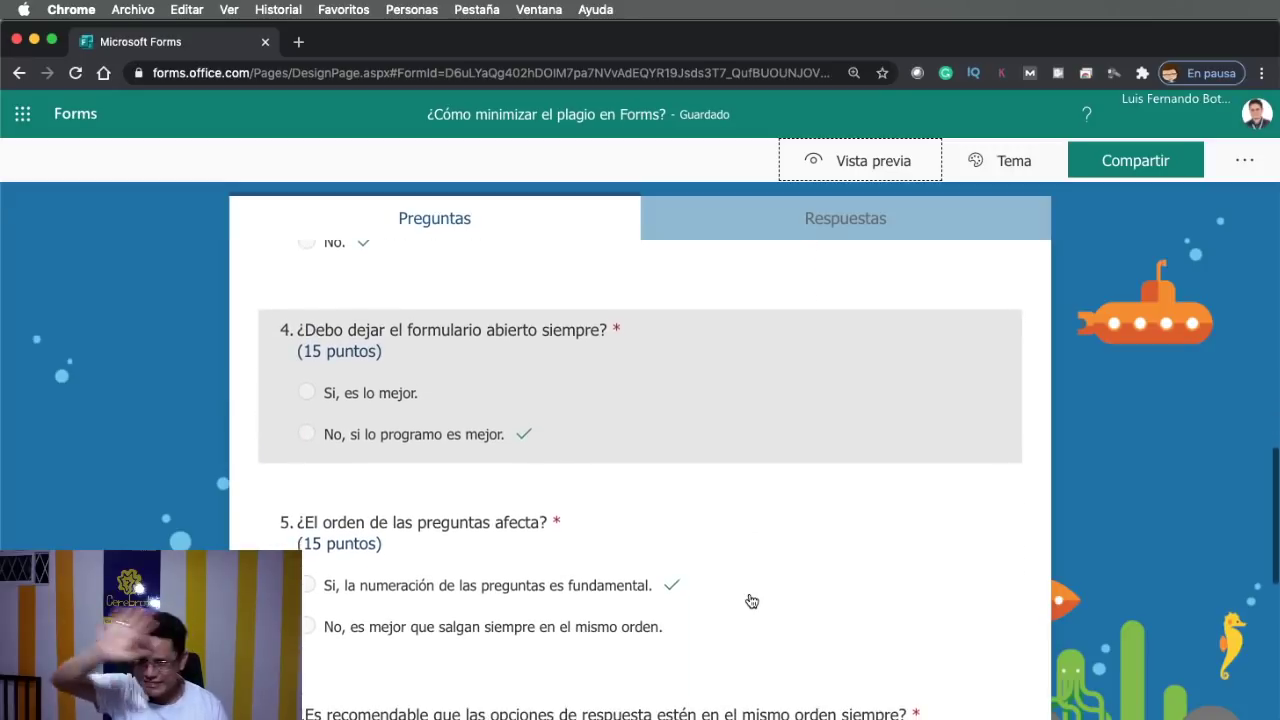
{"action": "scroll", "coordinate": [752, 601], "scroll_direction": "down", "scroll_amount": 2}
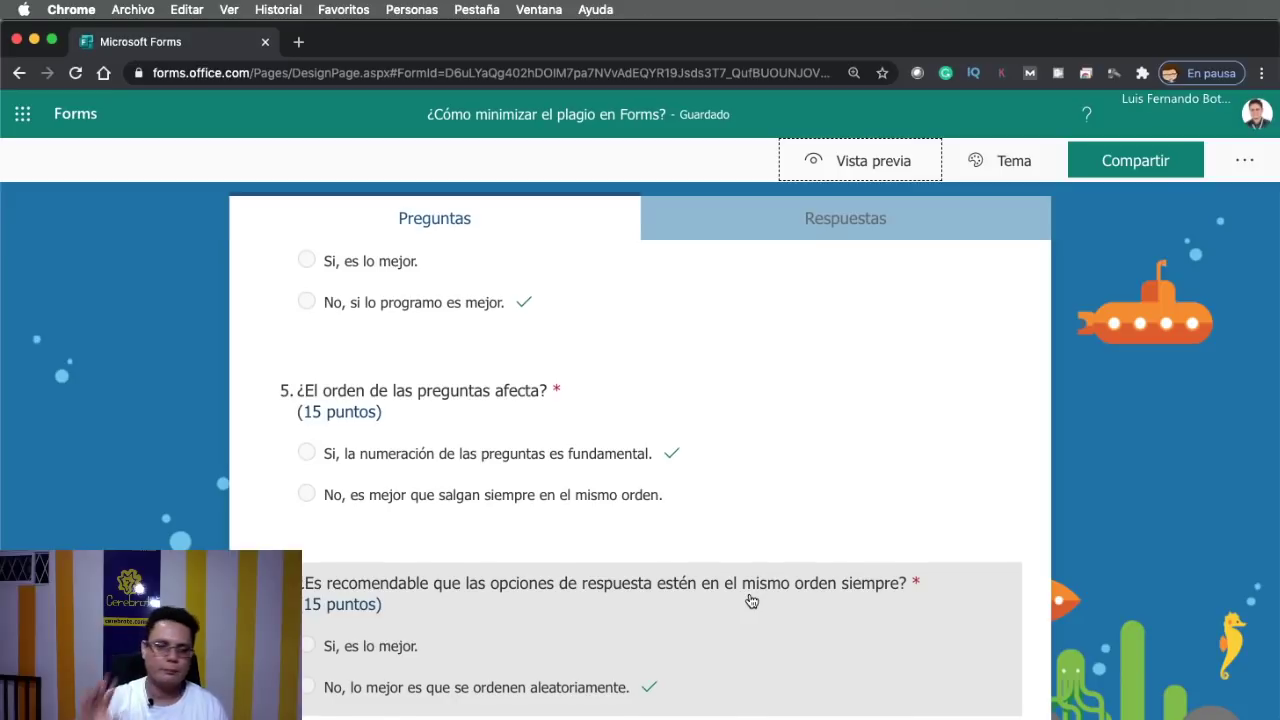
{"action": "scroll", "coordinate": [751, 600], "scroll_direction": "down", "scroll_amount": 2}
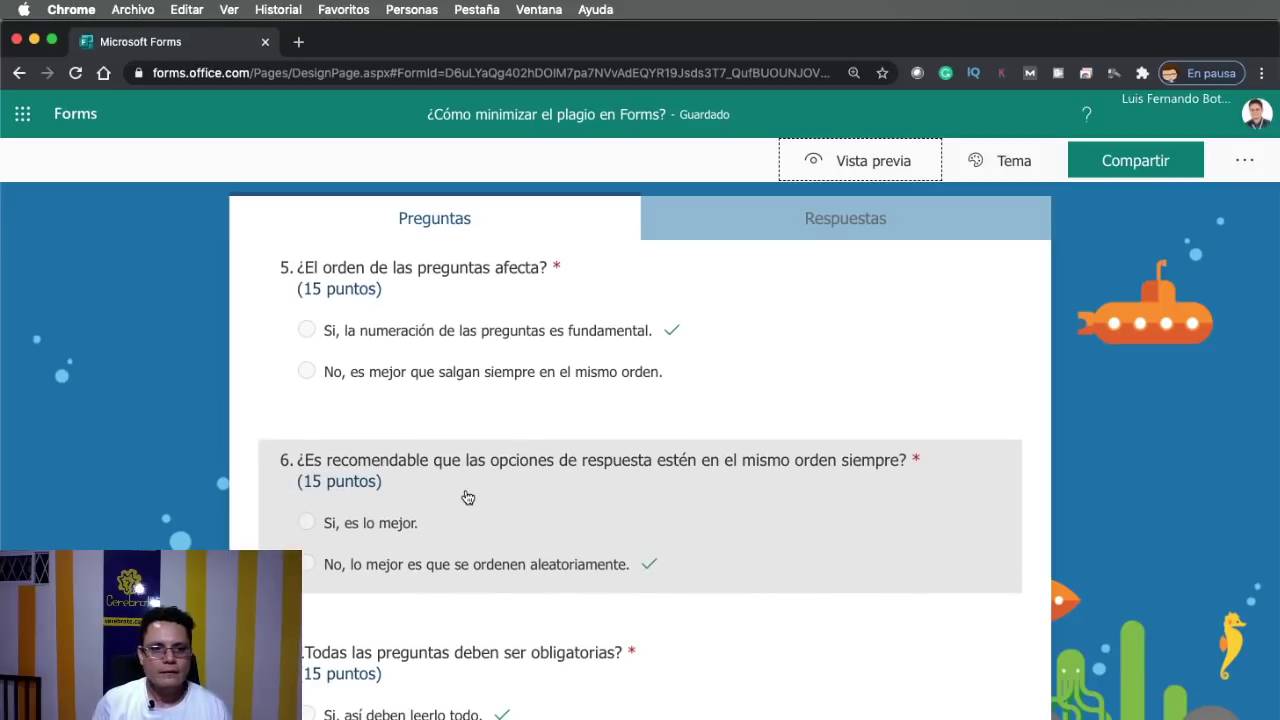
{"action": "scroll", "coordinate": [440, 480], "scroll_direction": "down", "scroll_amount": 1}
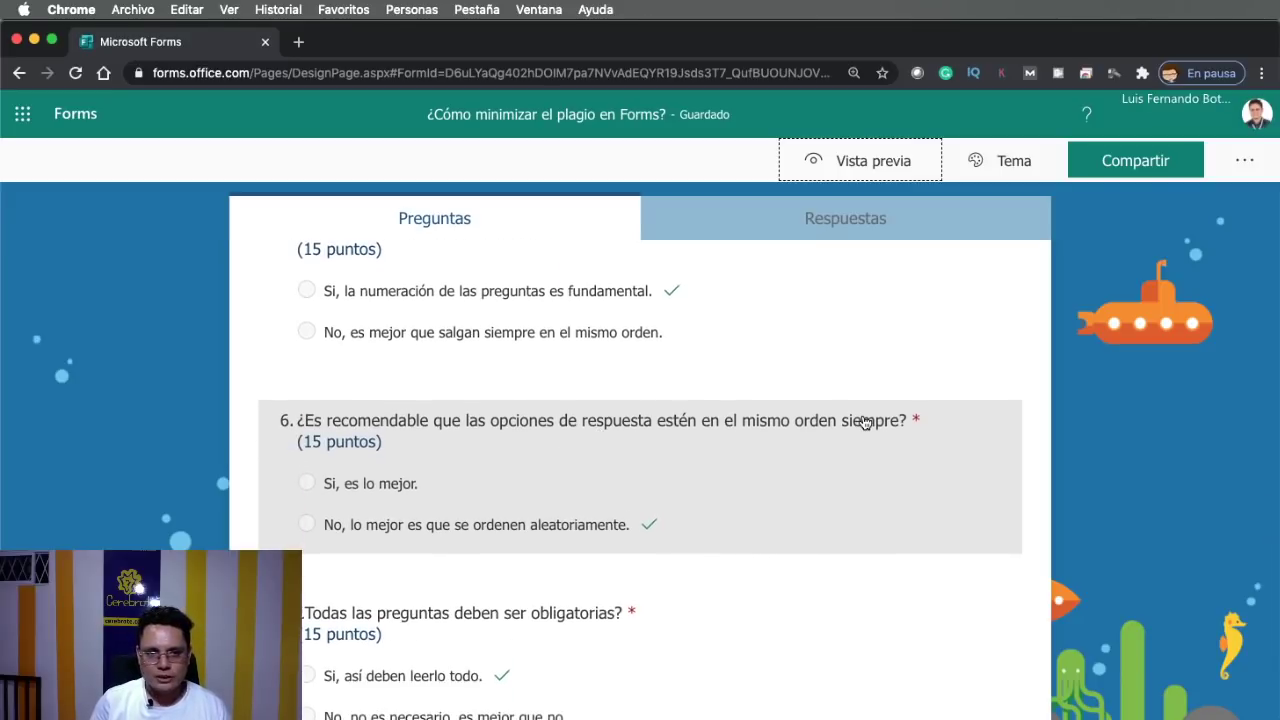
{"action": "scroll", "coordinate": [751, 531], "scroll_direction": "down", "scroll_amount": 3}
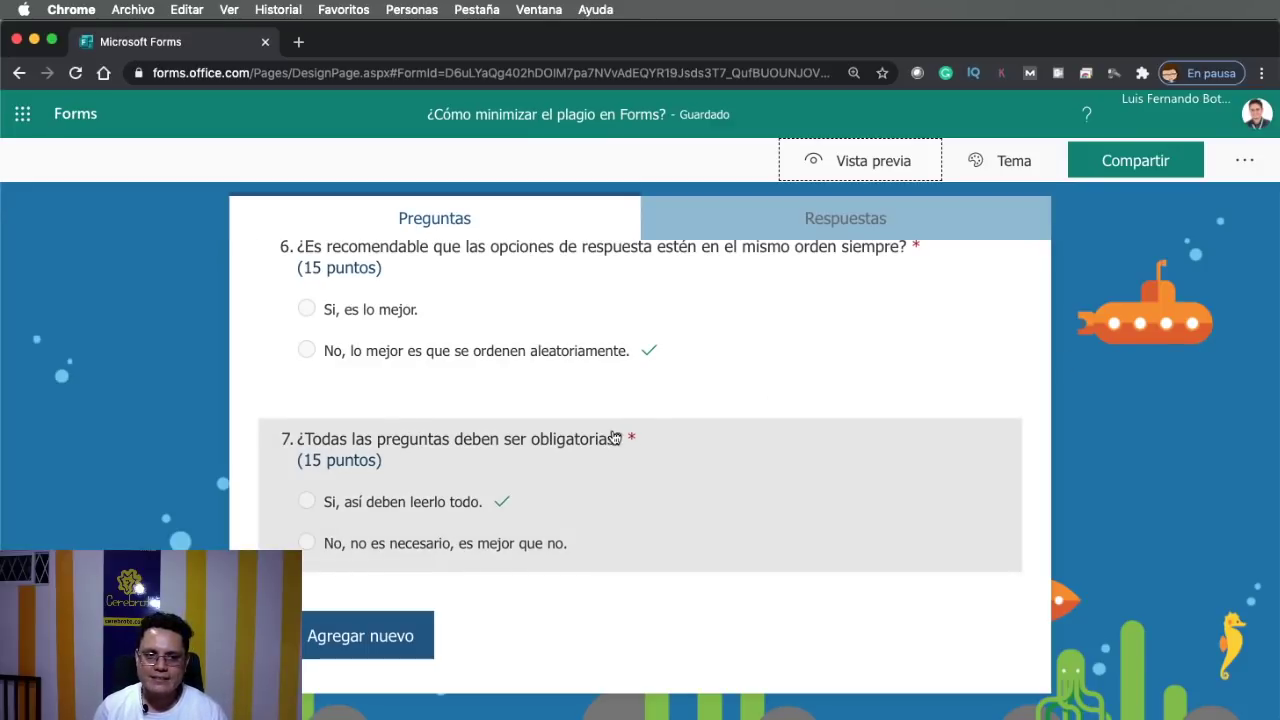
{"action": "scroll", "coordinate": [629, 445], "scroll_direction": "up", "scroll_amount": 2}
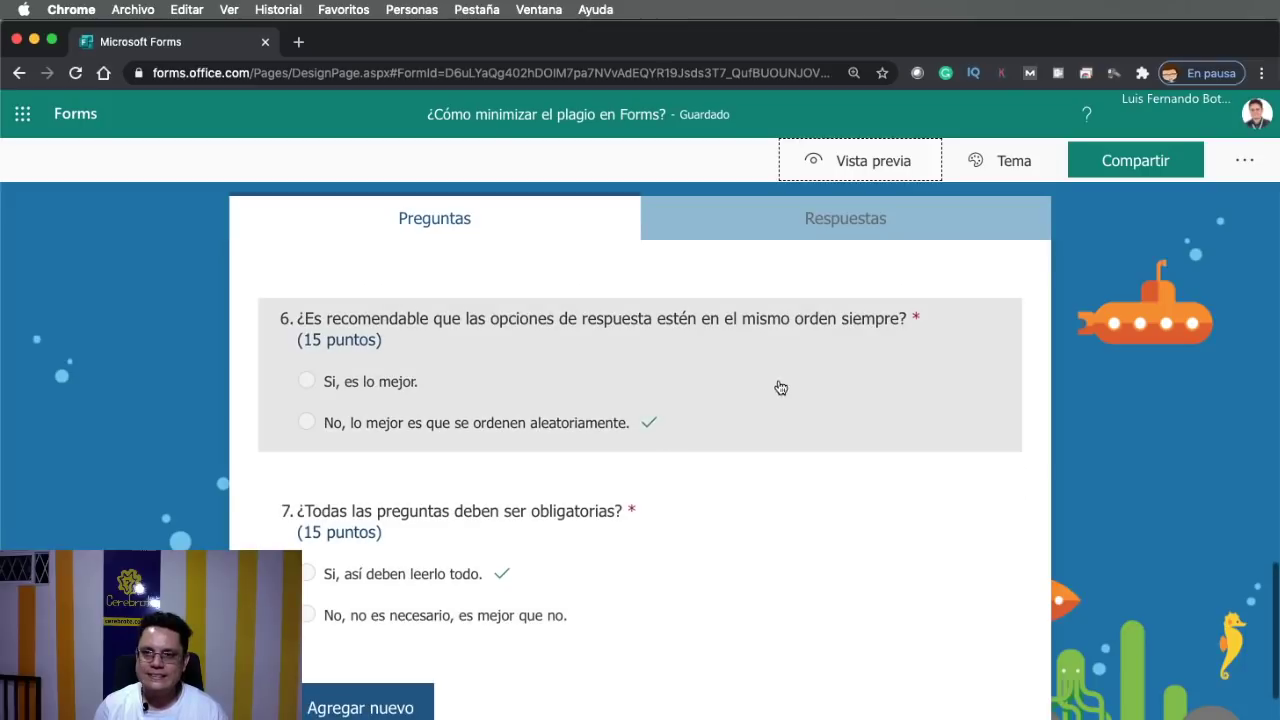
{"action": "scroll", "coordinate": [911, 331], "scroll_direction": "up", "scroll_amount": 5}
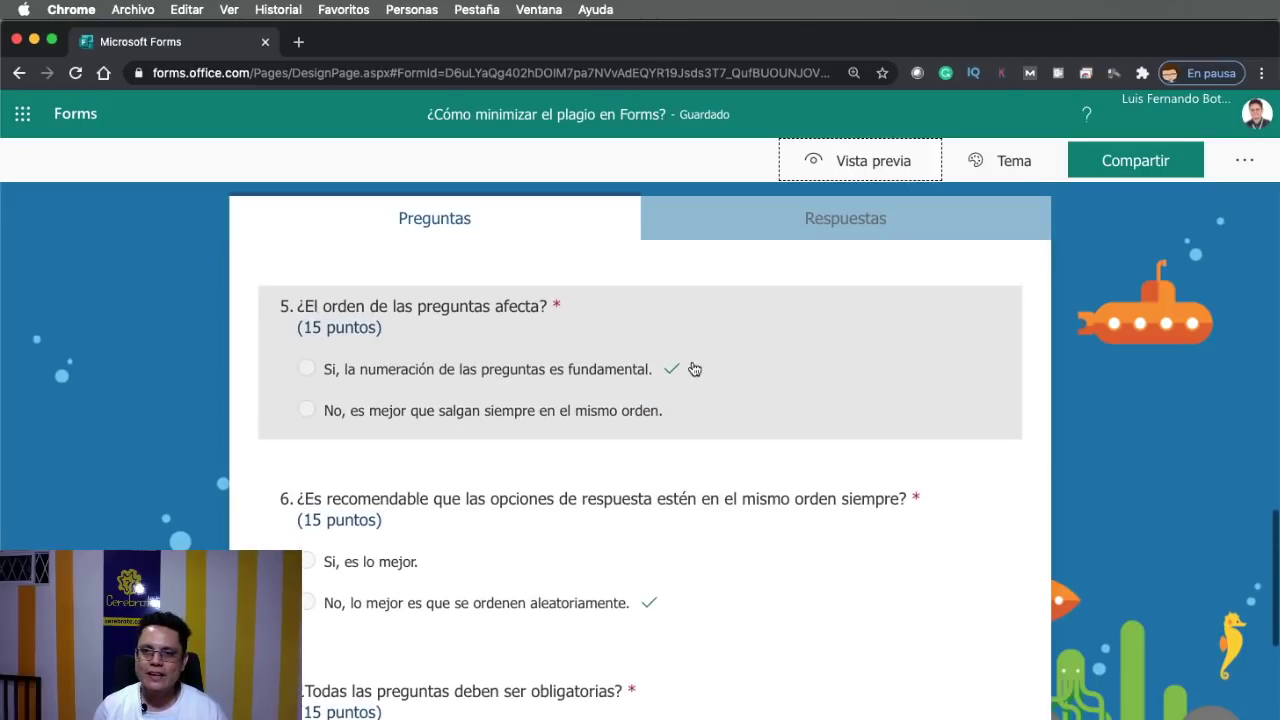
{"action": "scroll", "coordinate": [690, 367], "scroll_direction": "up", "scroll_amount": 6}
Toggle question 4's Obligatoria setting off and on twice, ending with it required
{"action": "left_click", "coordinate": [698, 381]}
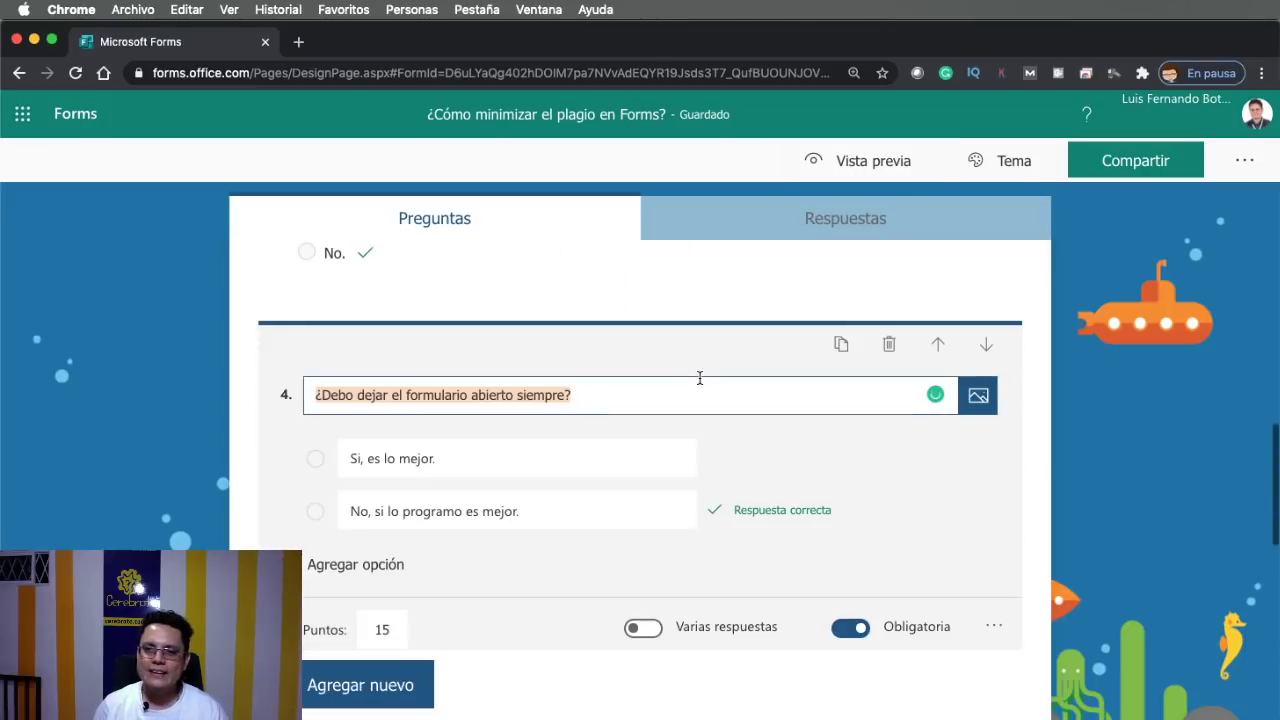
{"action": "scroll", "coordinate": [697, 377], "scroll_direction": "down", "scroll_amount": 4}
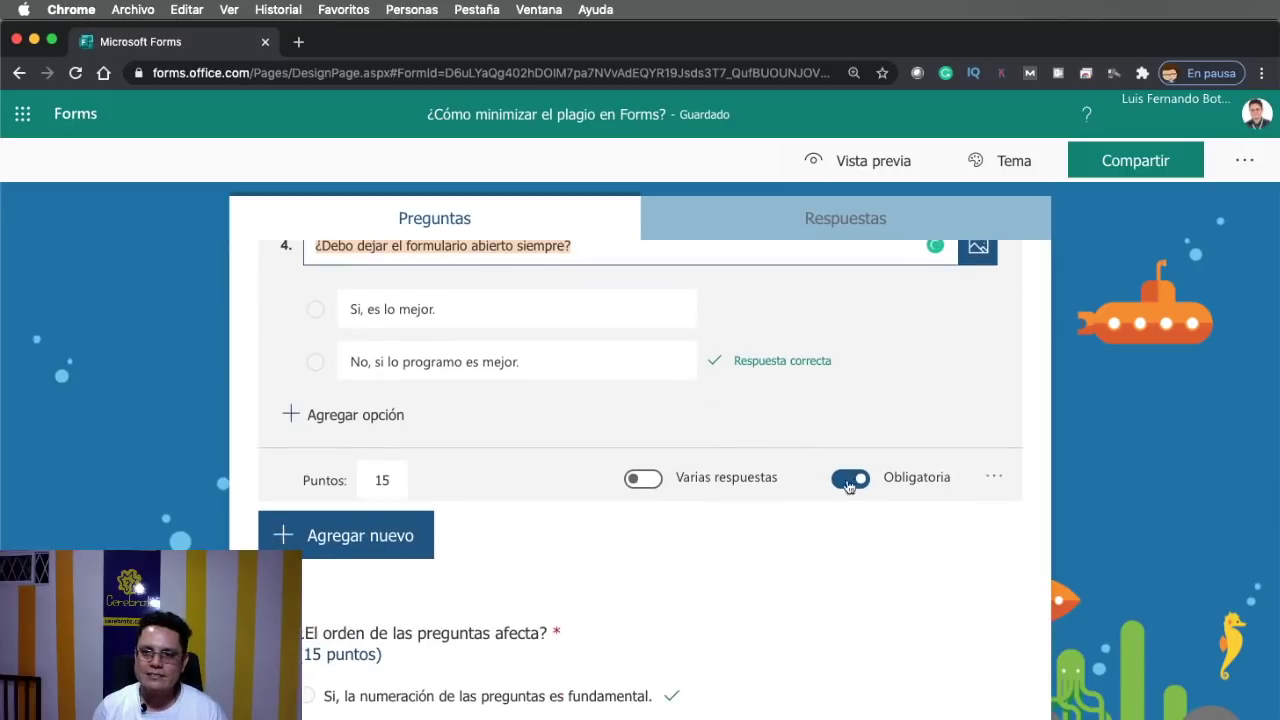
{"action": "left_click", "coordinate": [848, 480]}
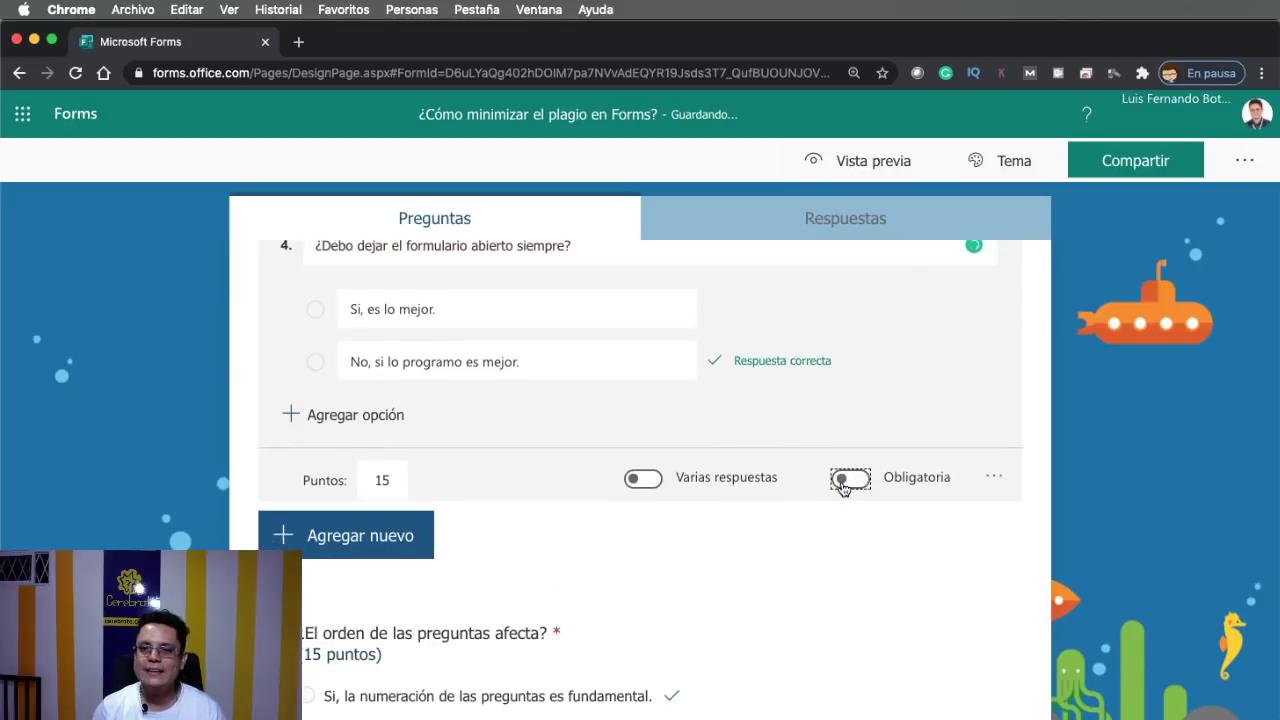
{"action": "left_click", "coordinate": [845, 482]}
{"action": "left_click", "coordinate": [845, 482]}
{"action": "left_click", "coordinate": [845, 482]}
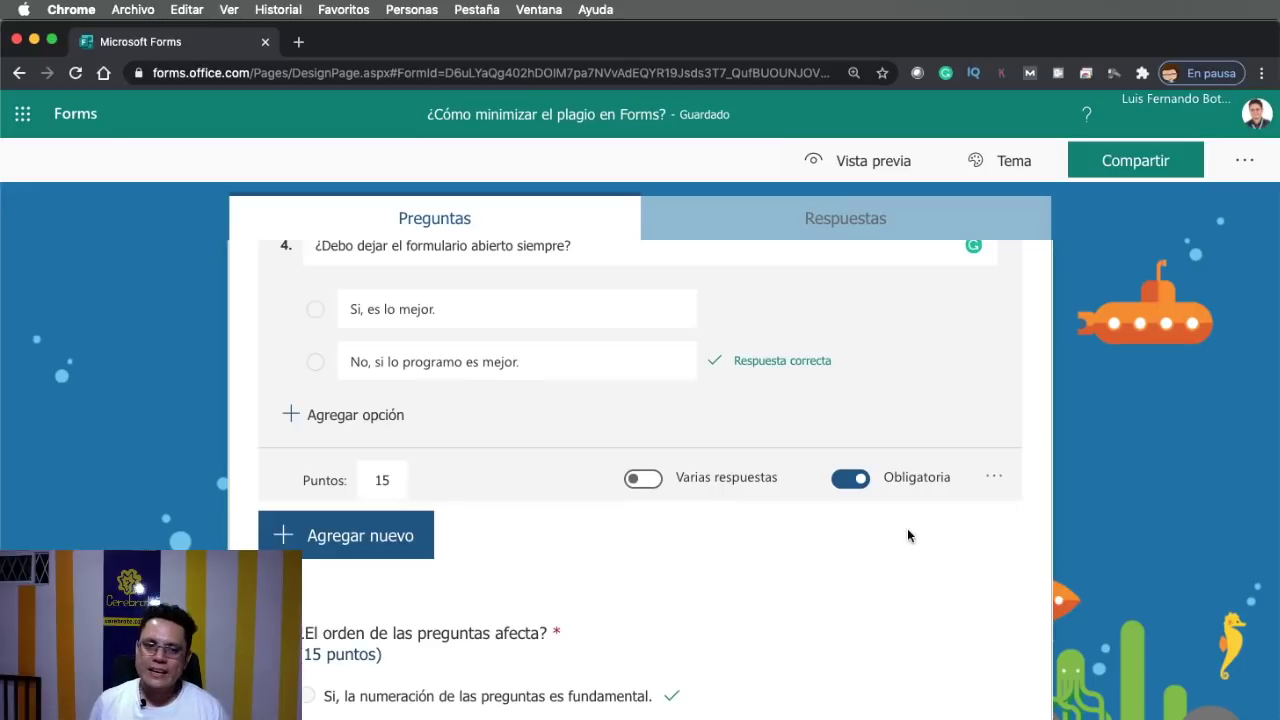
Briefly make question 4 optional, restore it to required, then select question 3
{"action": "left_click", "coordinate": [483, 340]}
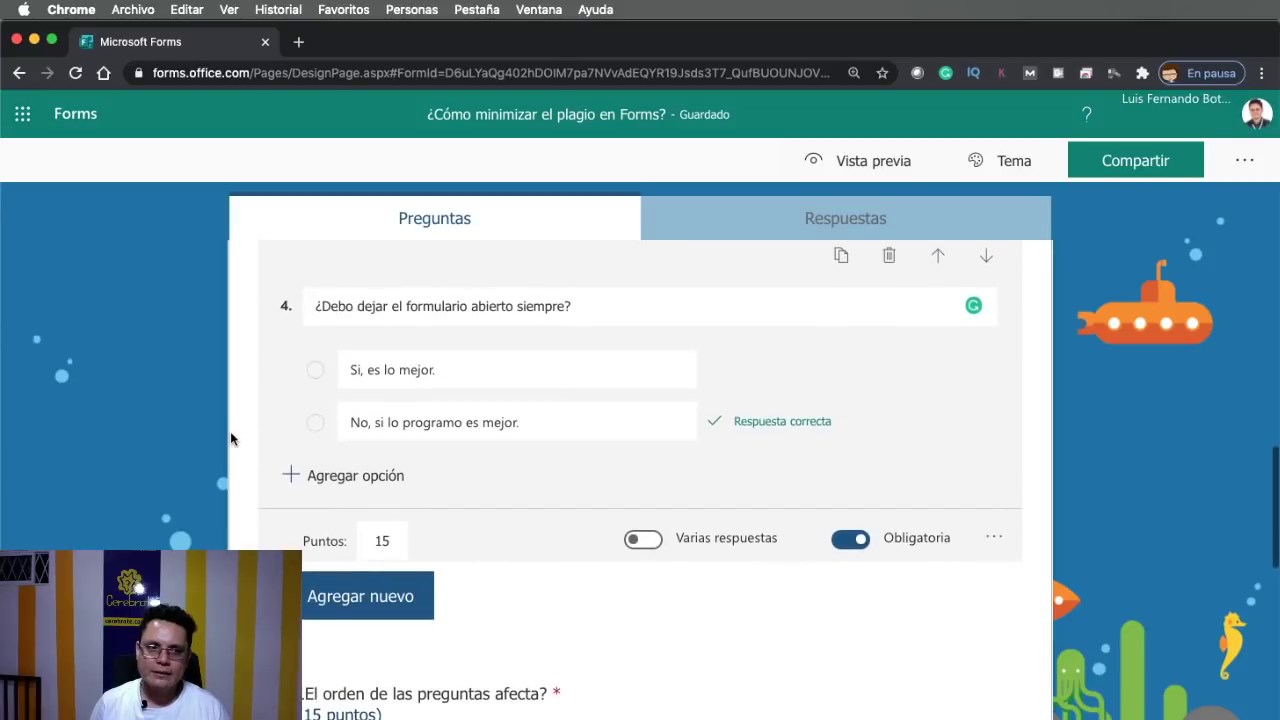
{"action": "left_click", "coordinate": [852, 540]}
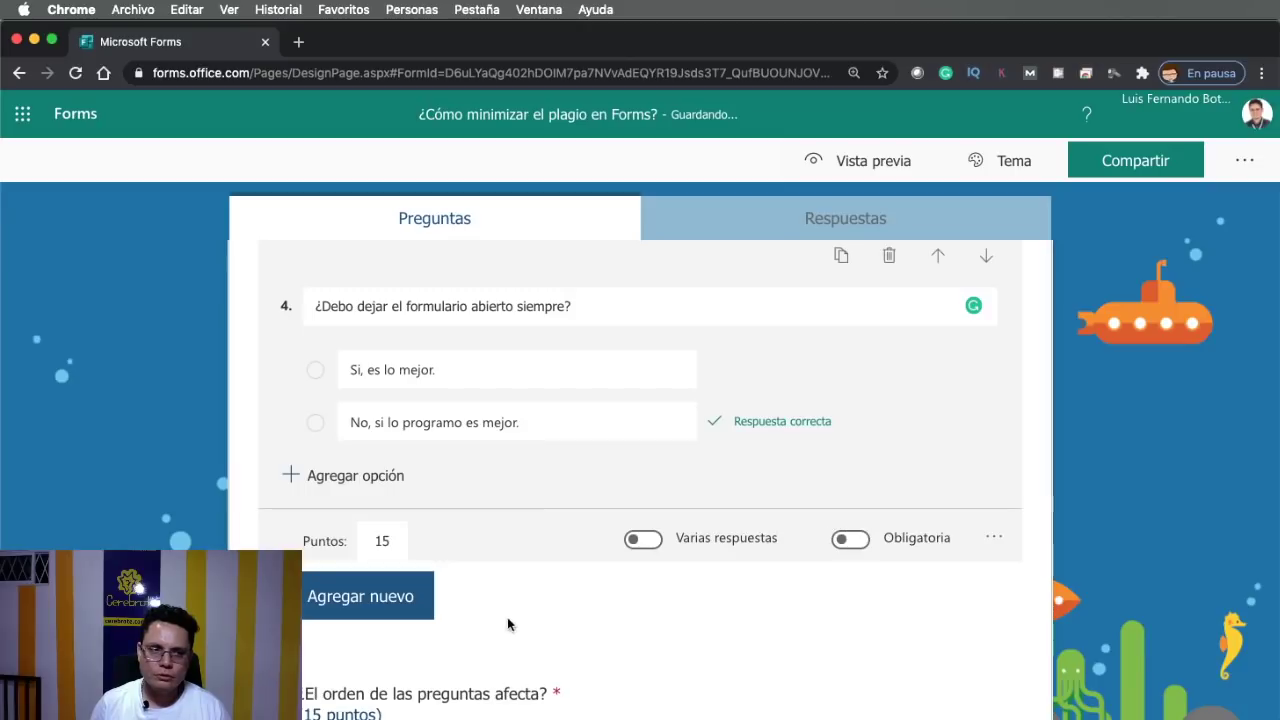
{"action": "left_click", "coordinate": [502, 694]}
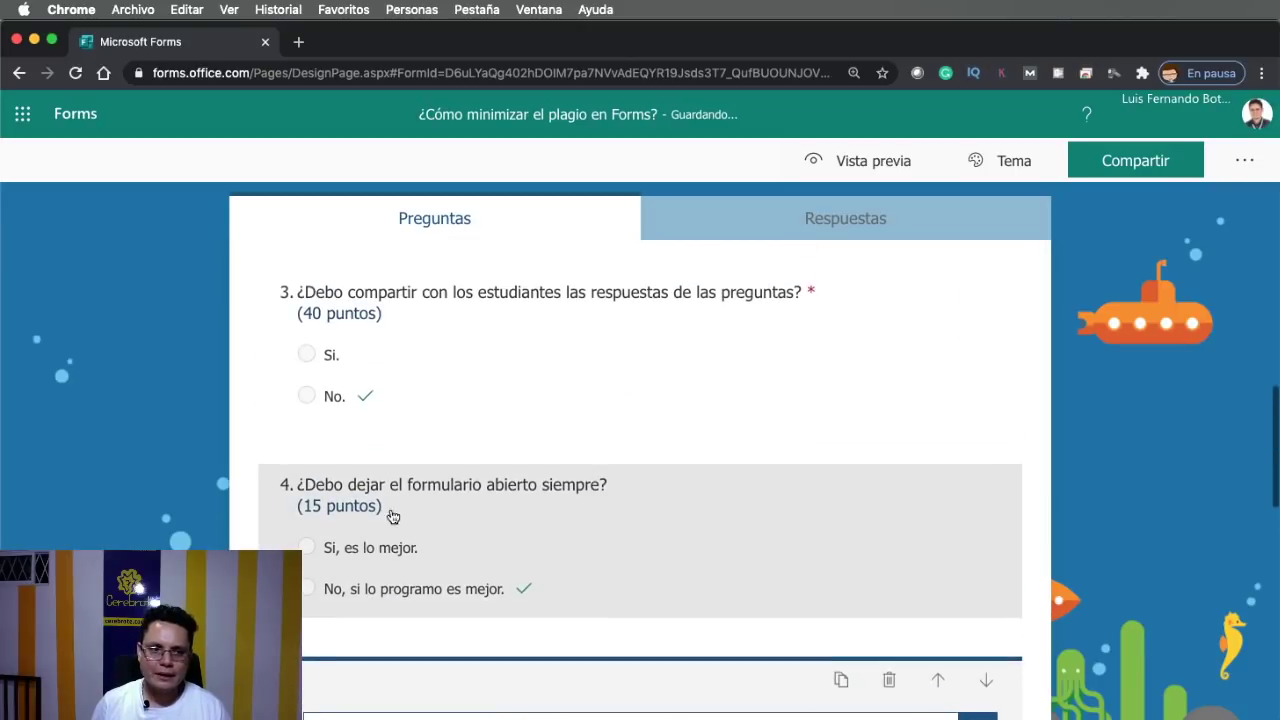
{"action": "left_click", "coordinate": [616, 489]}
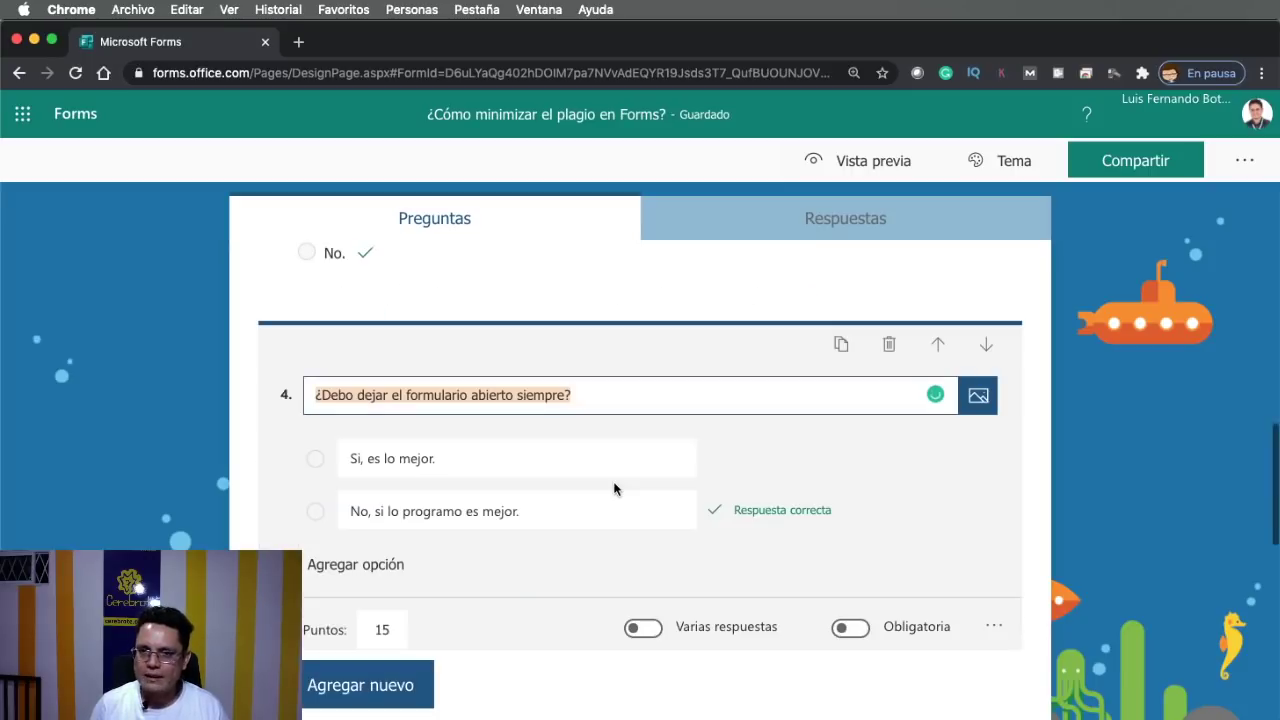
{"action": "left_click", "coordinate": [860, 630]}
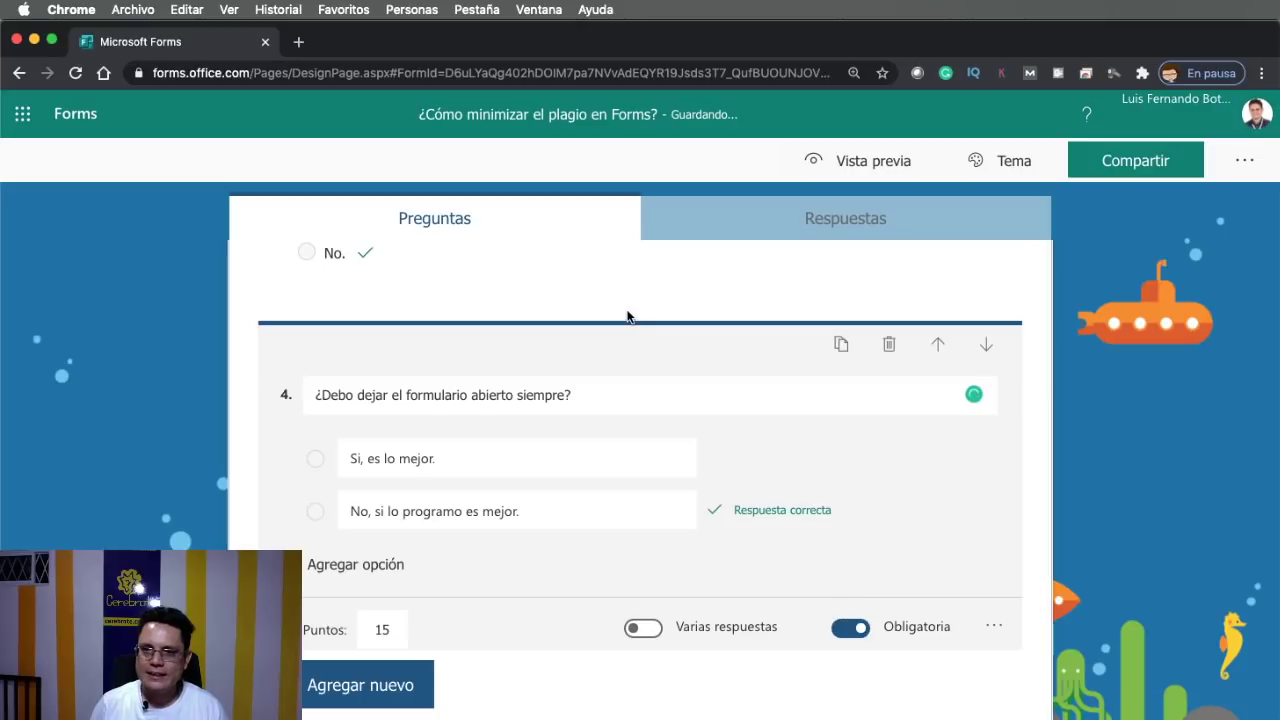
{"action": "left_click", "coordinate": [583, 272]}
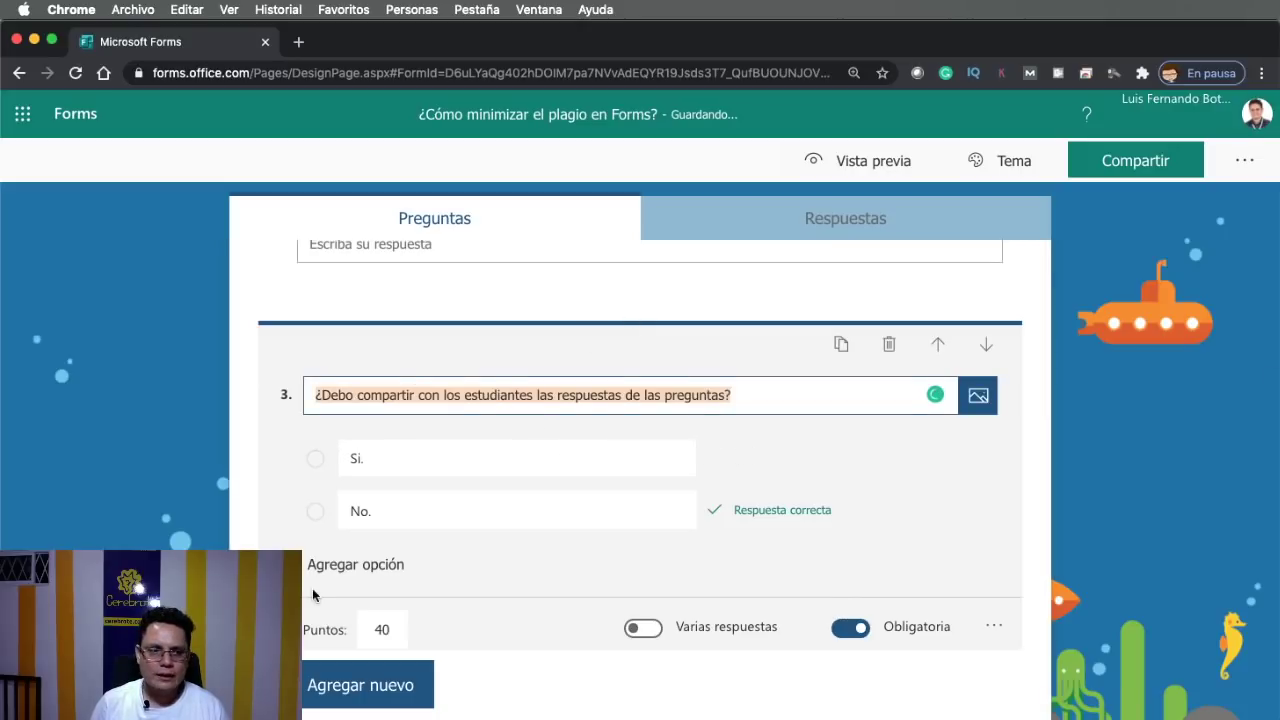
Scroll the form down and back up to the top
{"action": "scroll", "coordinate": [313, 595], "scroll_direction": "down", "scroll_amount": 3}
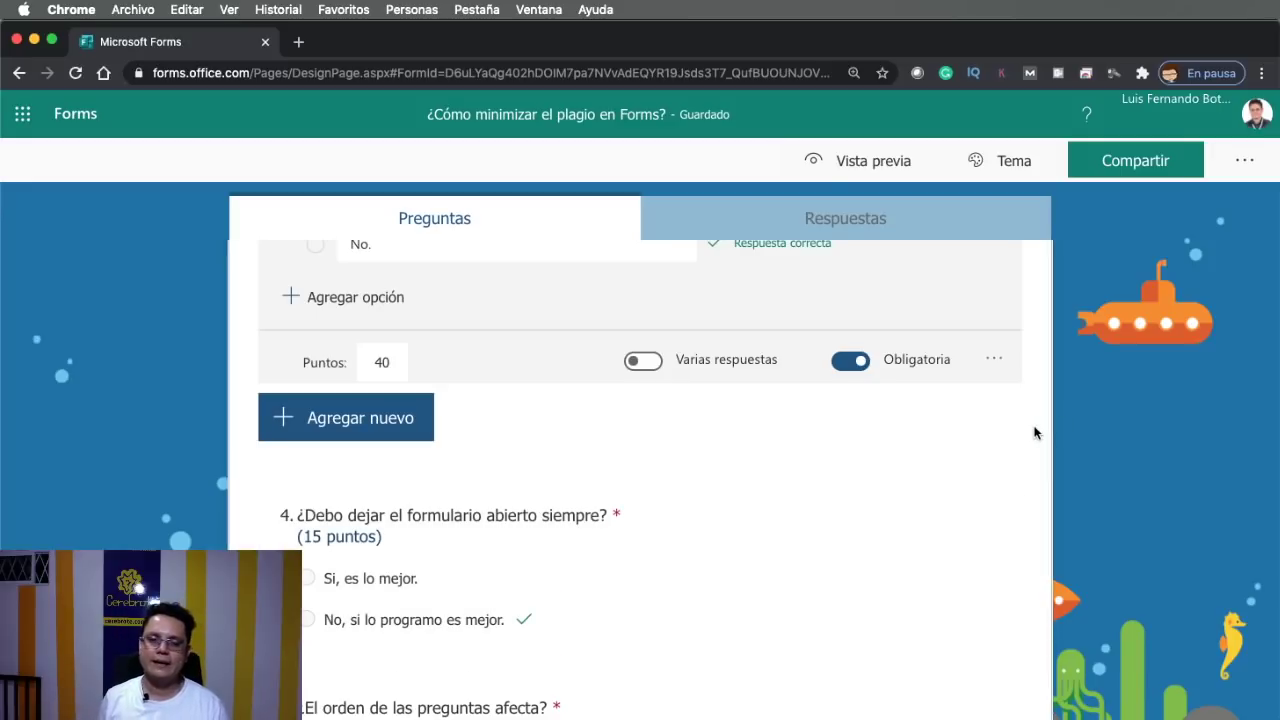
{"action": "scroll", "coordinate": [1035, 432], "scroll_direction": "up", "scroll_amount": 5}
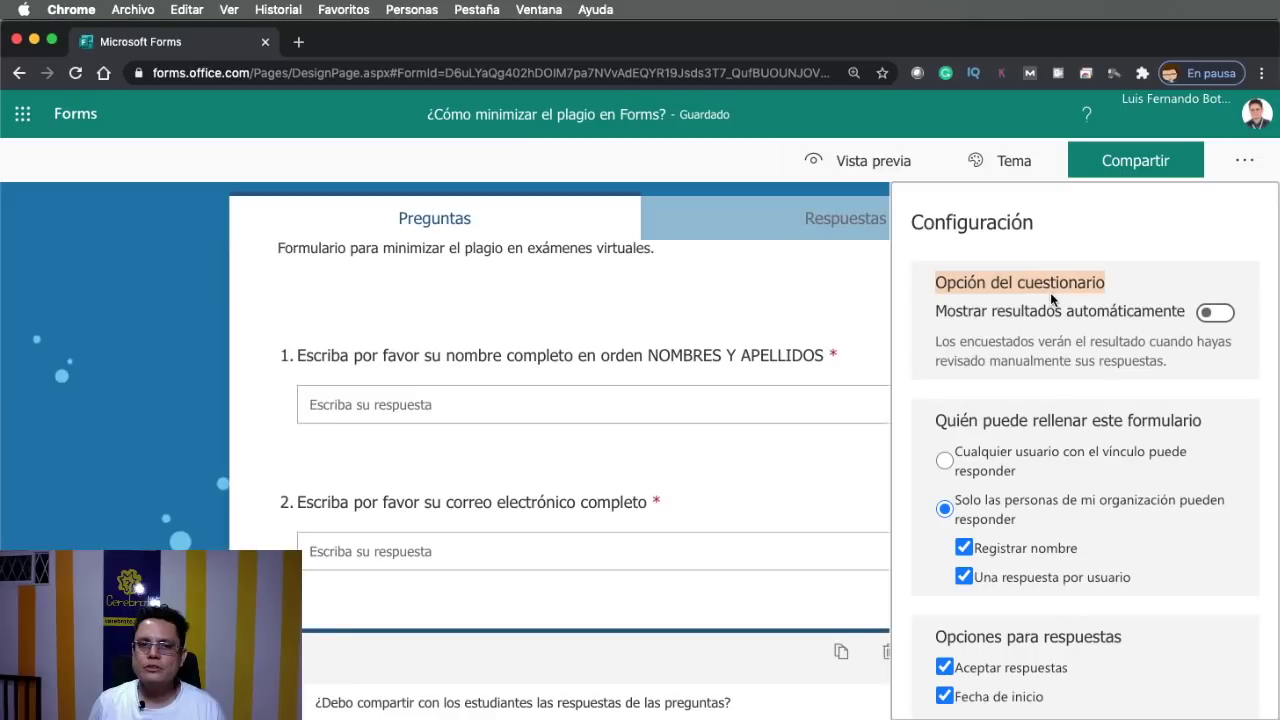
In Configuración, set the quiz start time on 1/11/2020 to 18:45
{"action": "left_click", "coordinate": [1050, 292]}
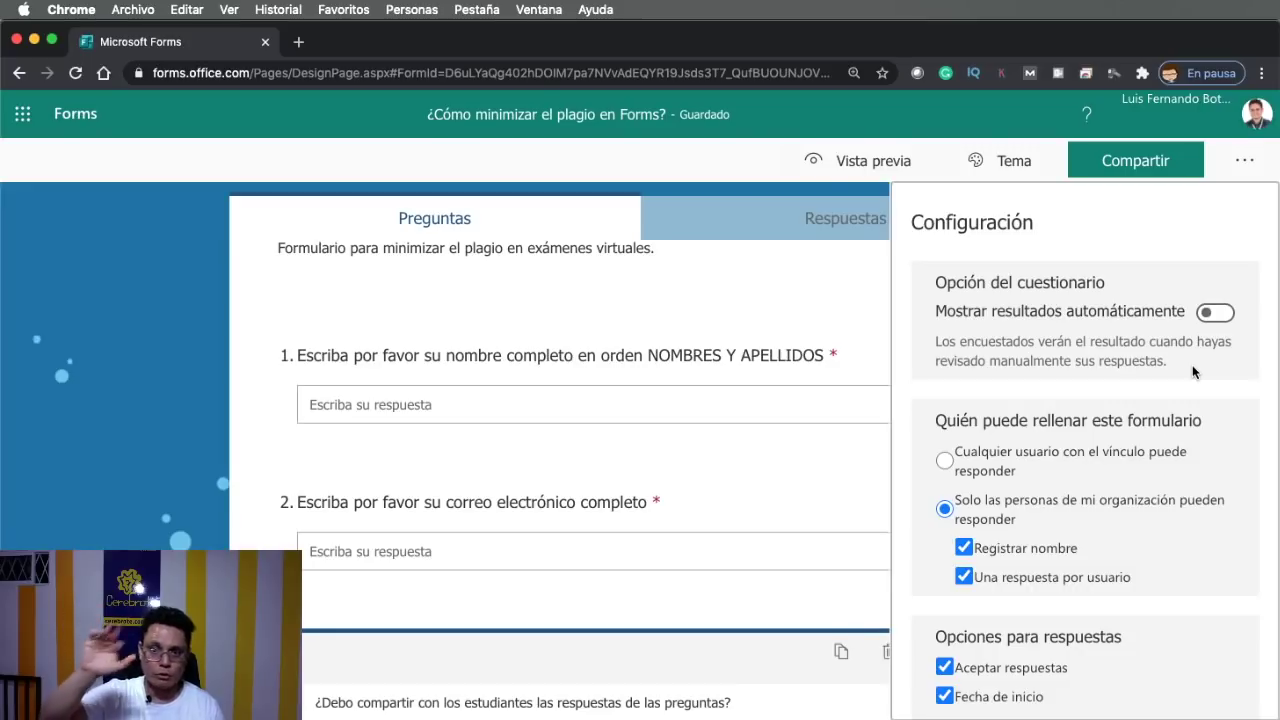
{"action": "scroll", "coordinate": [1193, 372], "scroll_direction": "down", "scroll_amount": 3}
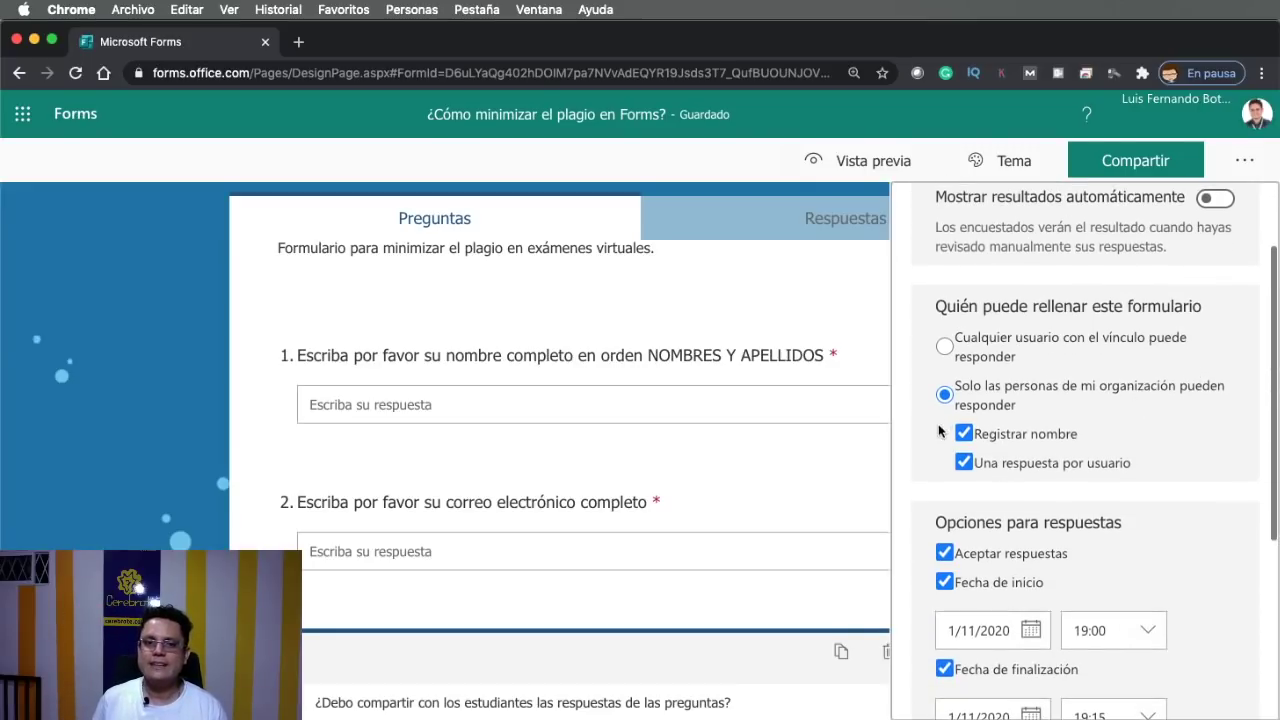
{"action": "scroll", "coordinate": [1000, 340], "scroll_direction": "down", "scroll_amount": 4}
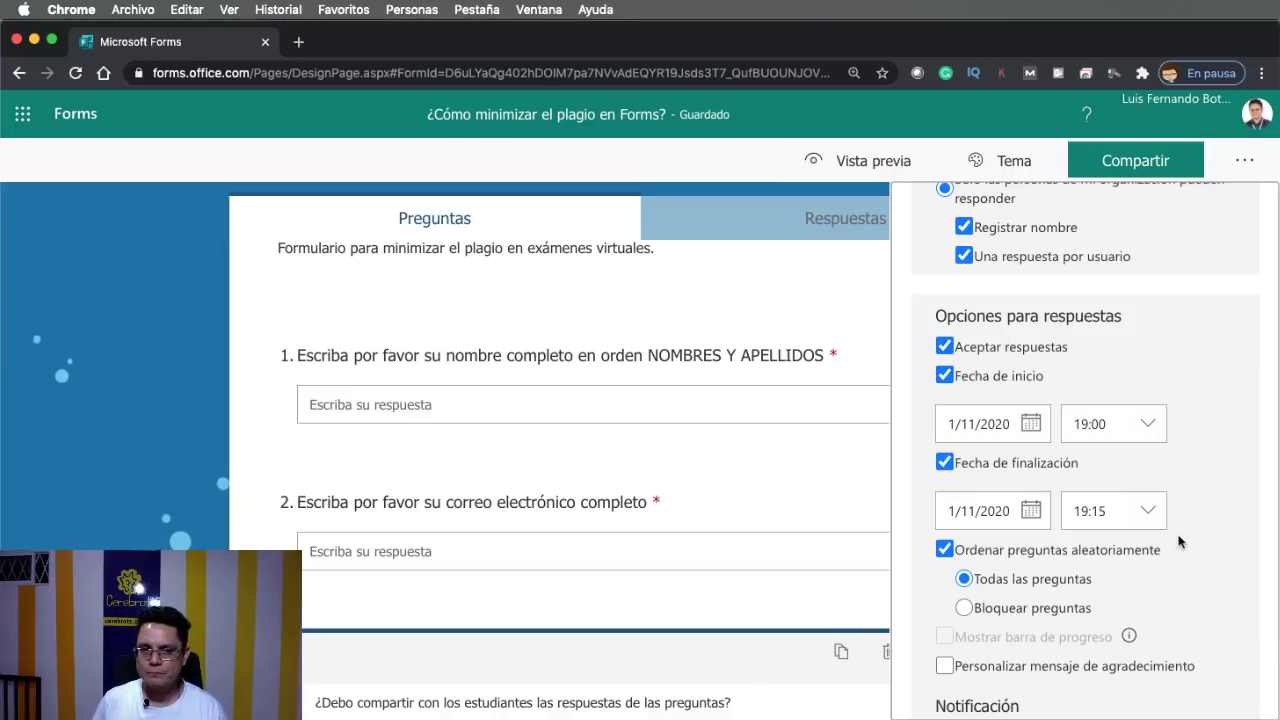
{"action": "left_click", "coordinate": [1142, 434]}
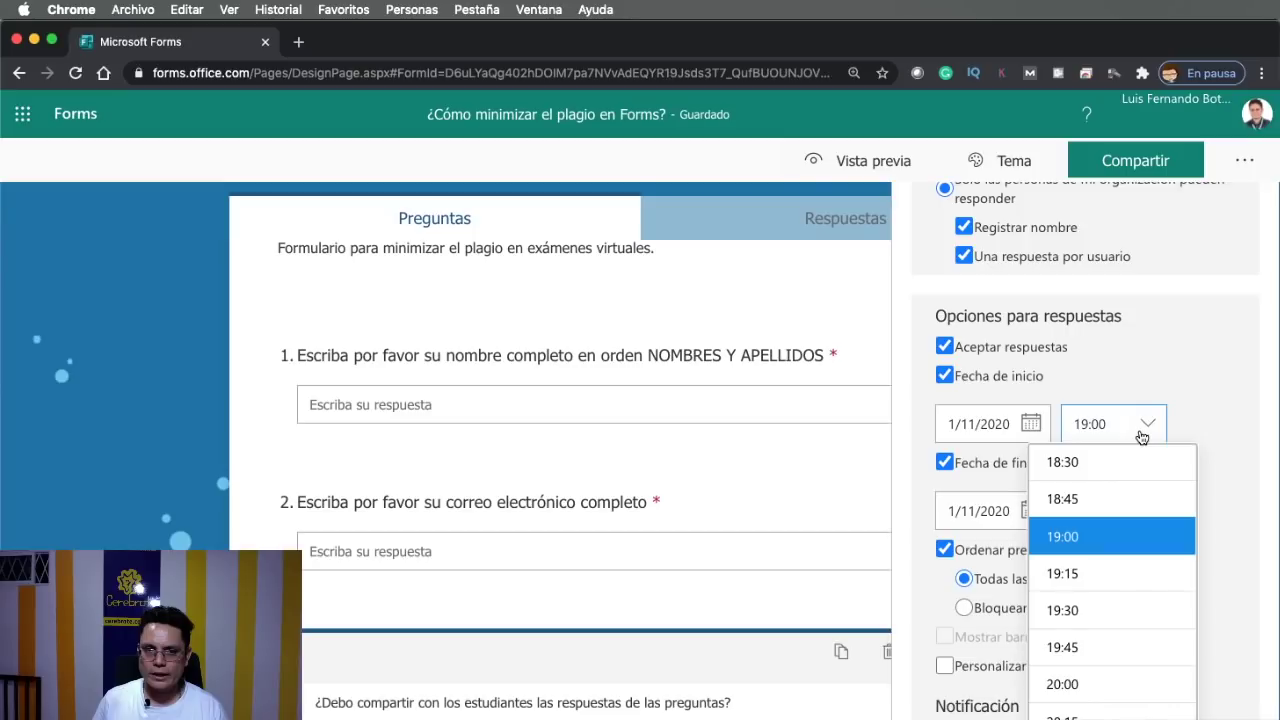
{"action": "left_click", "coordinate": [1062, 498]}
{"action": "scroll", "coordinate": [1204, 512], "scroll_direction": "down", "scroll_amount": 2}
{"action": "key", "text": "Up"}
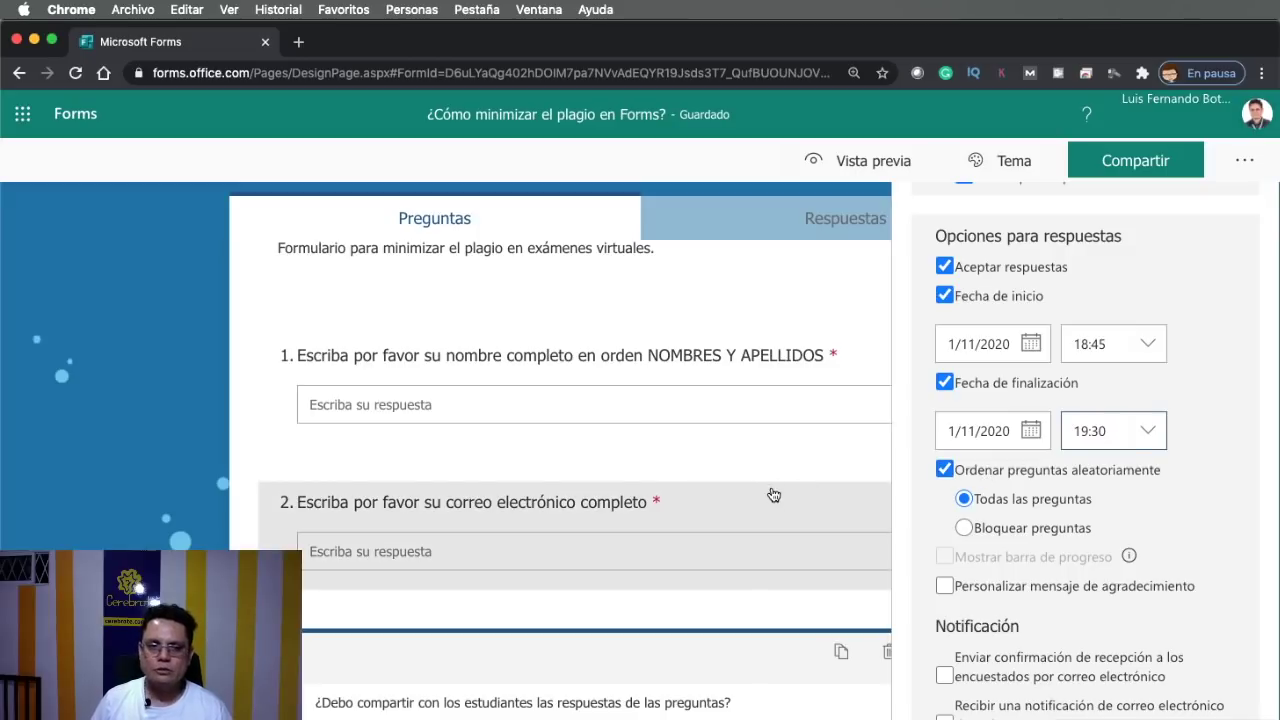
{"action": "left_click", "coordinate": [367, 500]}
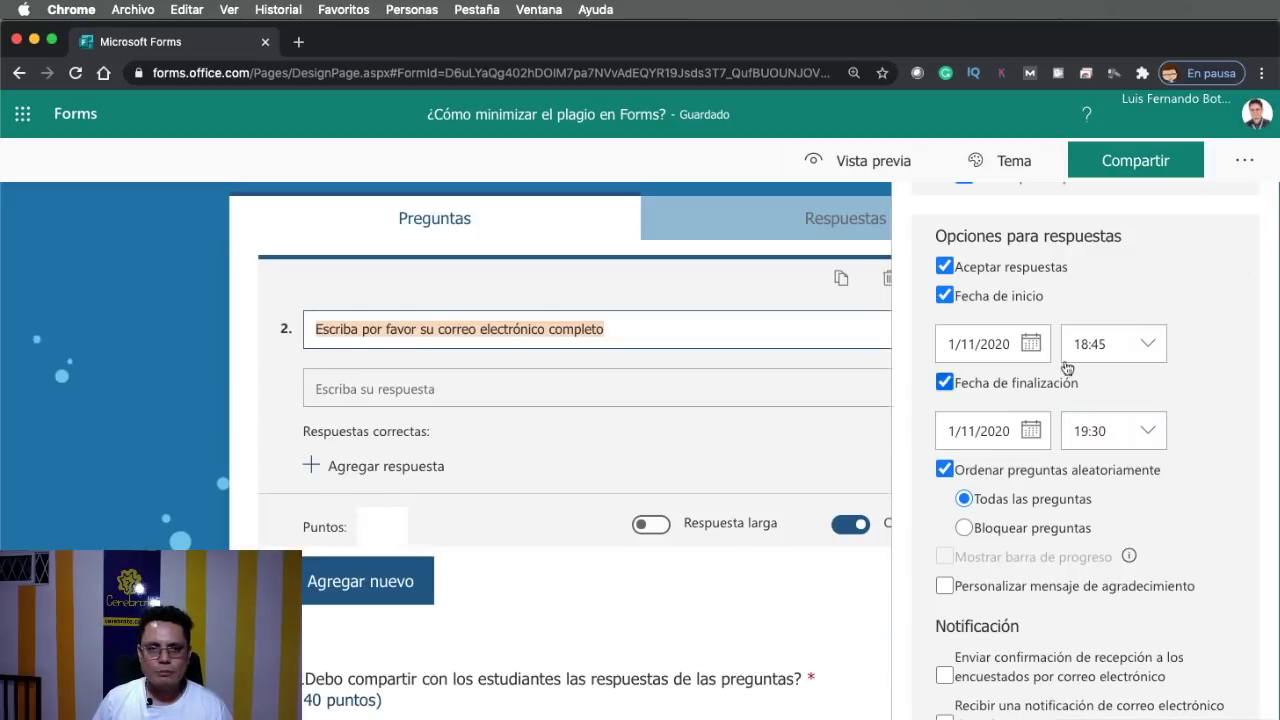
{"action": "left_click", "coordinate": [1228, 165]}
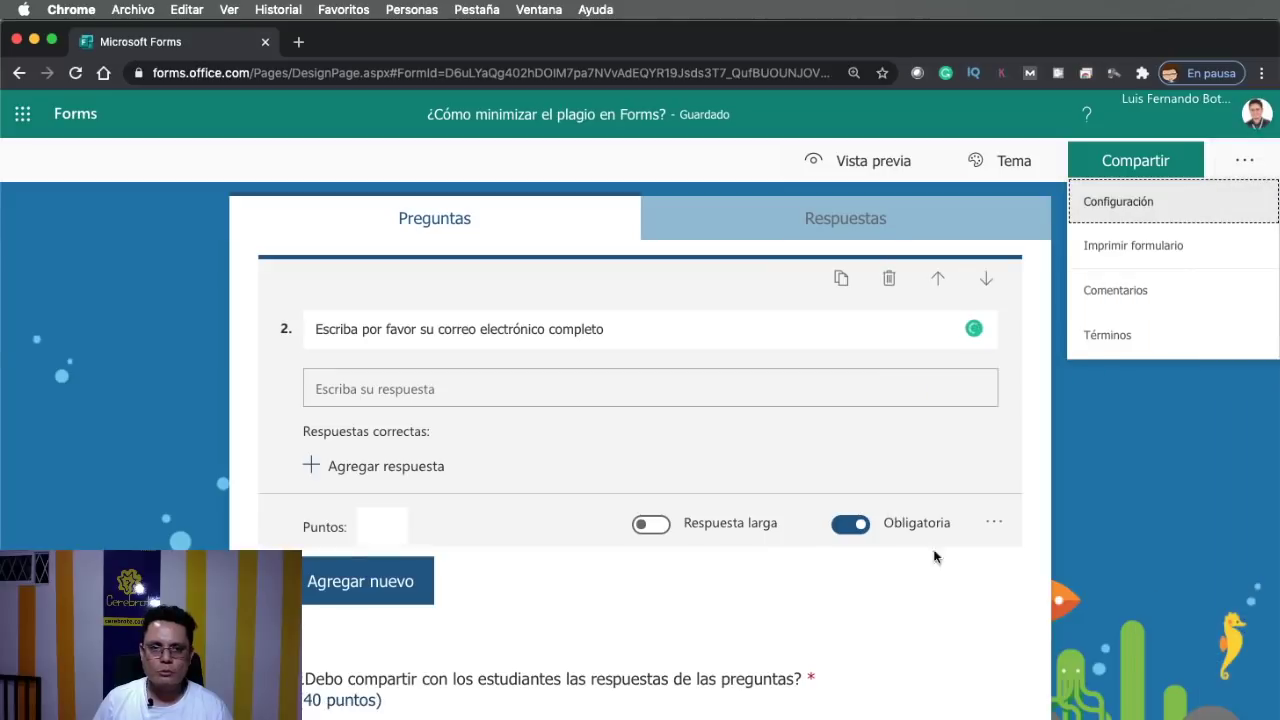
{"action": "left_click", "coordinate": [994, 521]}
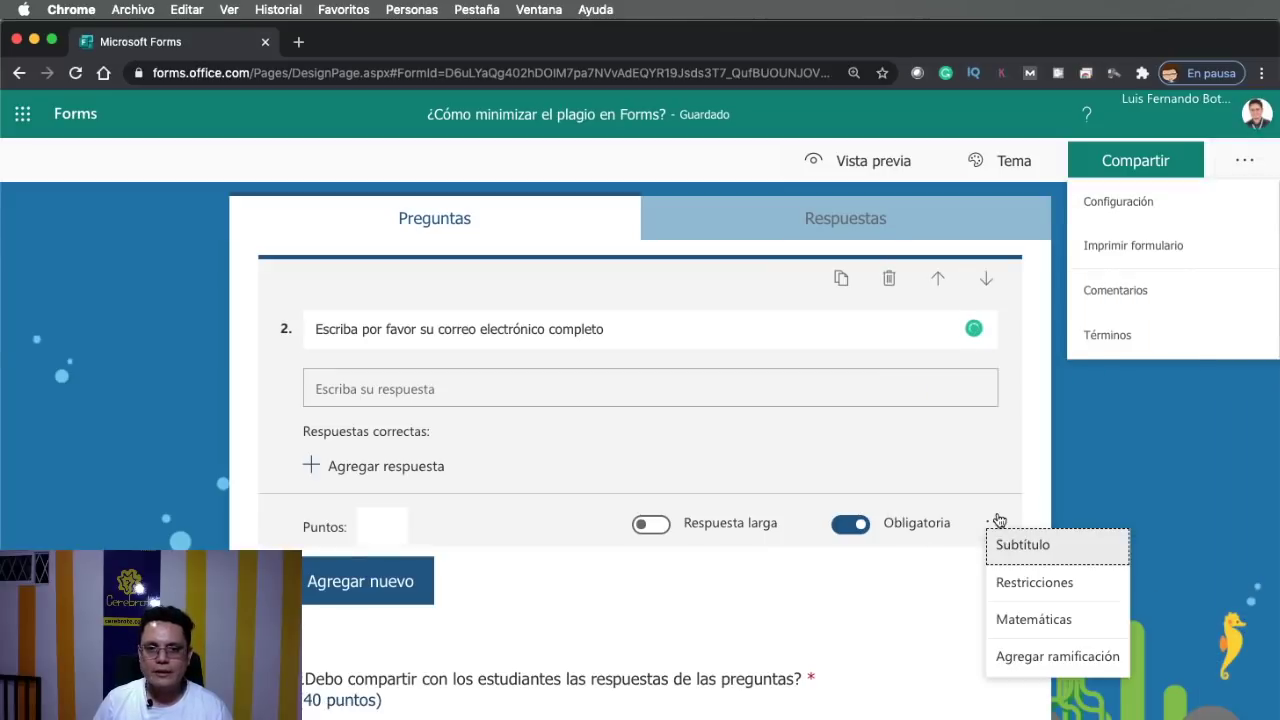
{"action": "scroll", "coordinate": [728, 645], "scroll_direction": "down", "scroll_amount": 2}
{"action": "left_click", "coordinate": [726, 629]}
{"action": "left_click", "coordinate": [995, 627]}
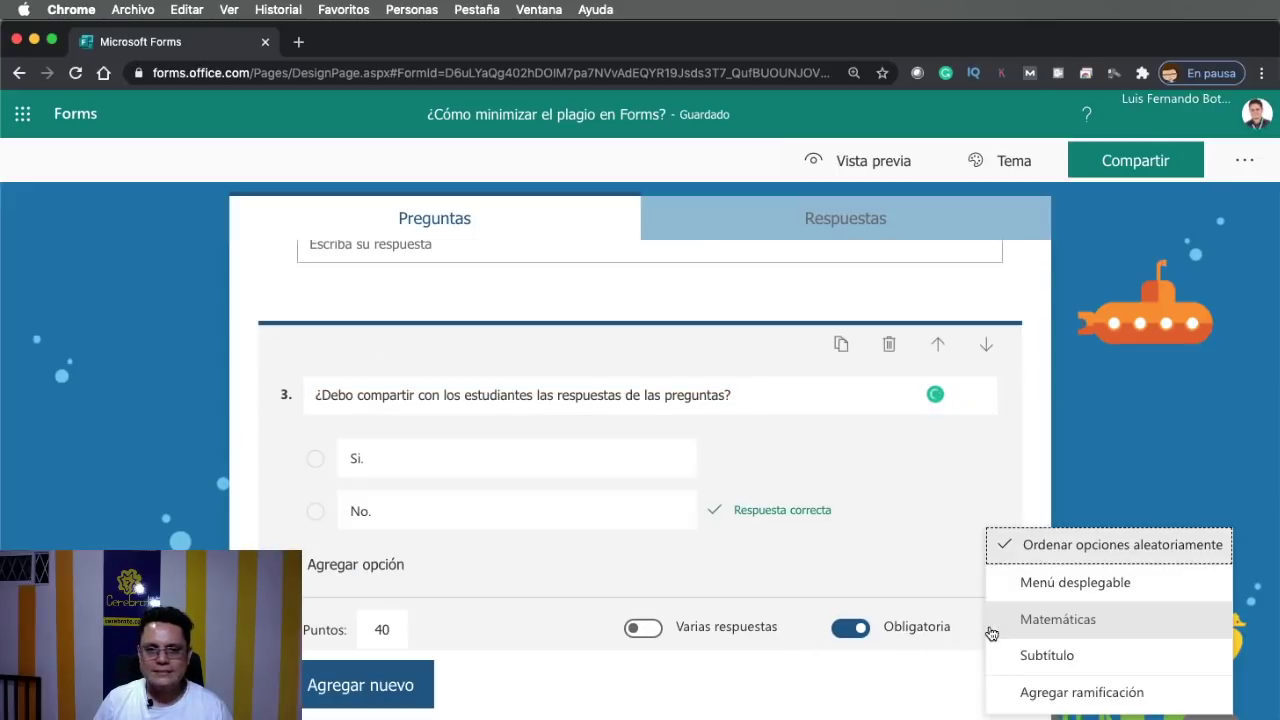
{"action": "left_click", "coordinate": [1100, 490]}
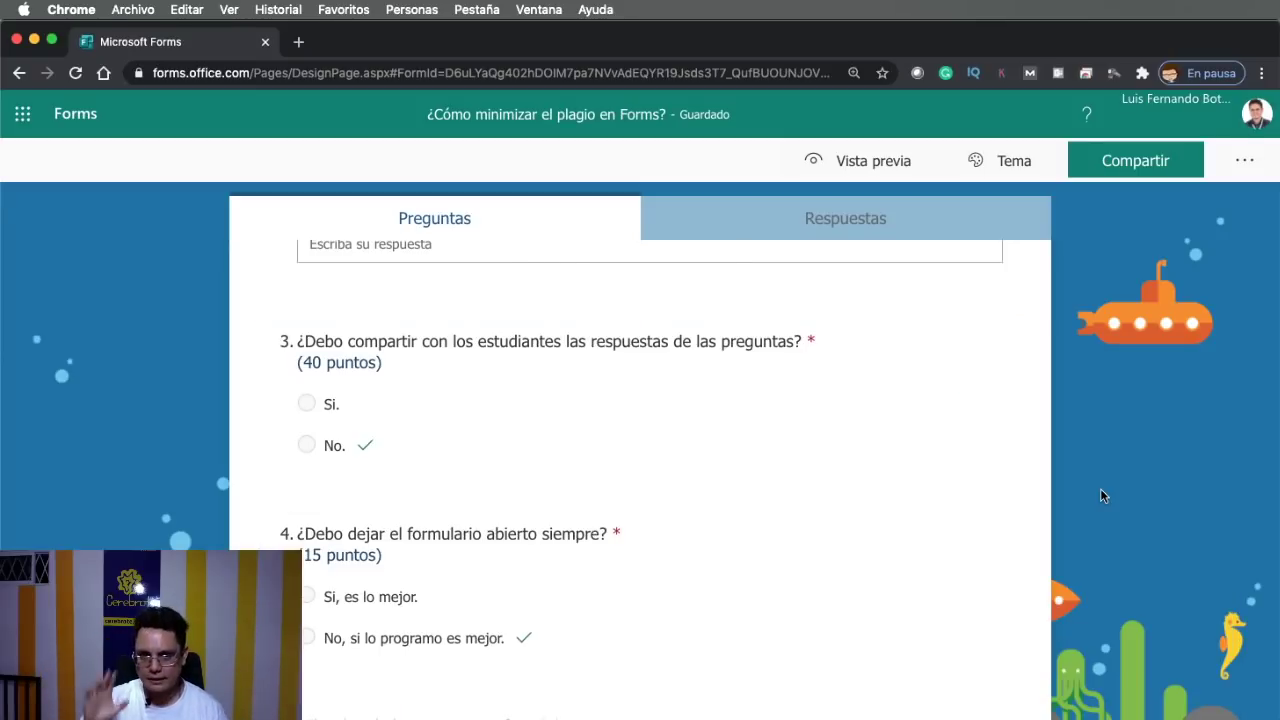
{"action": "left_click", "coordinate": [1244, 160]}
Review the notification options, then close the Configuración panel with question 3 selected
{"action": "left_click", "coordinate": [1210, 200]}
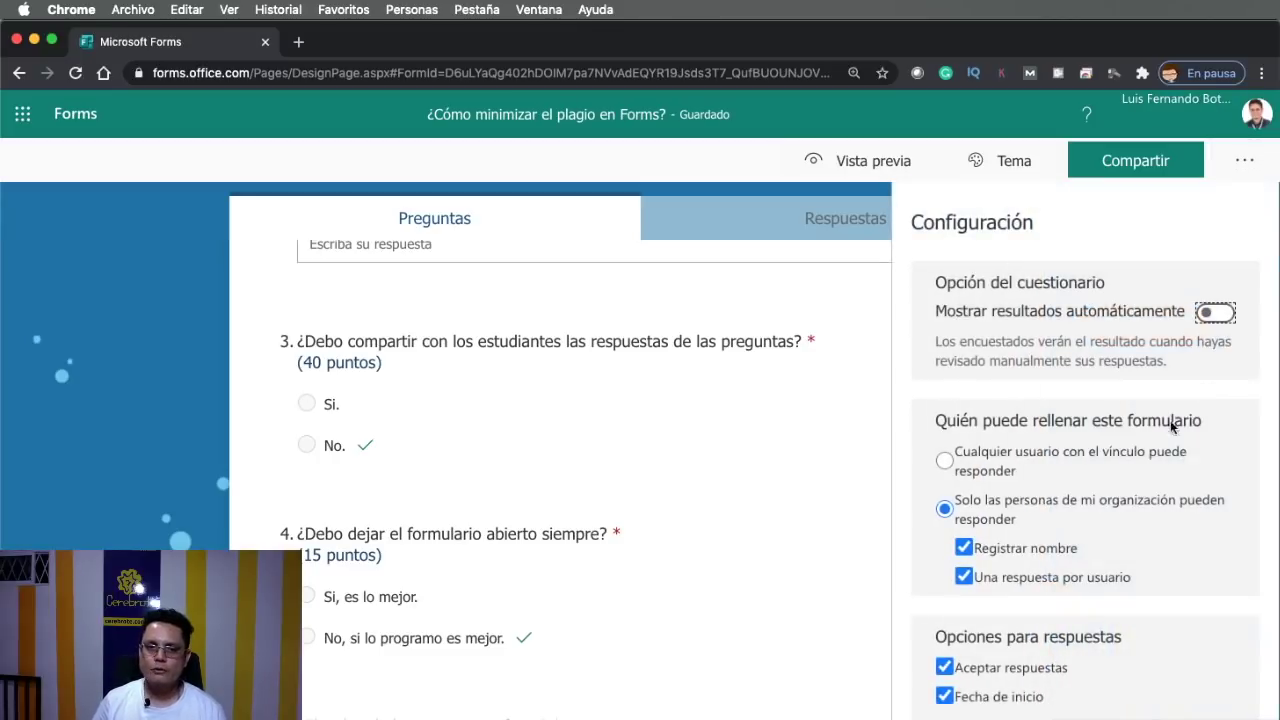
{"action": "scroll", "coordinate": [1170, 420], "scroll_direction": "down", "scroll_amount": 5}
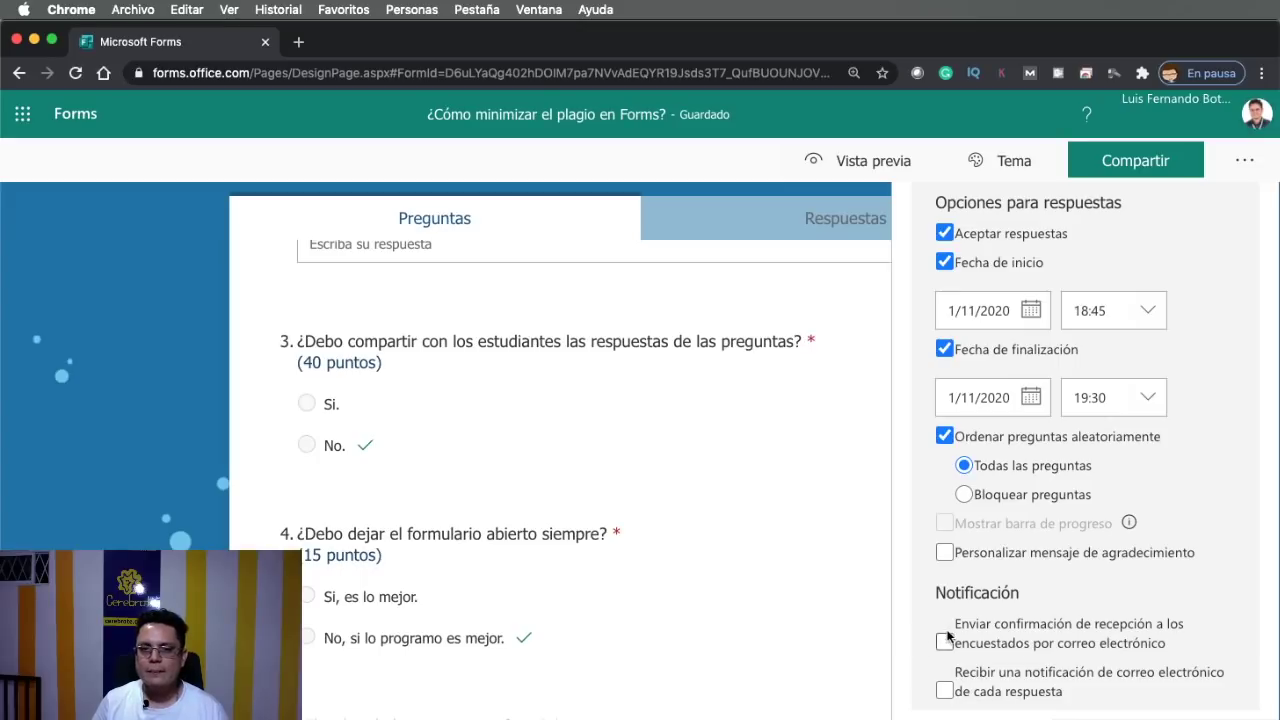
{"action": "mouse_move", "coordinate": [1022, 656]}
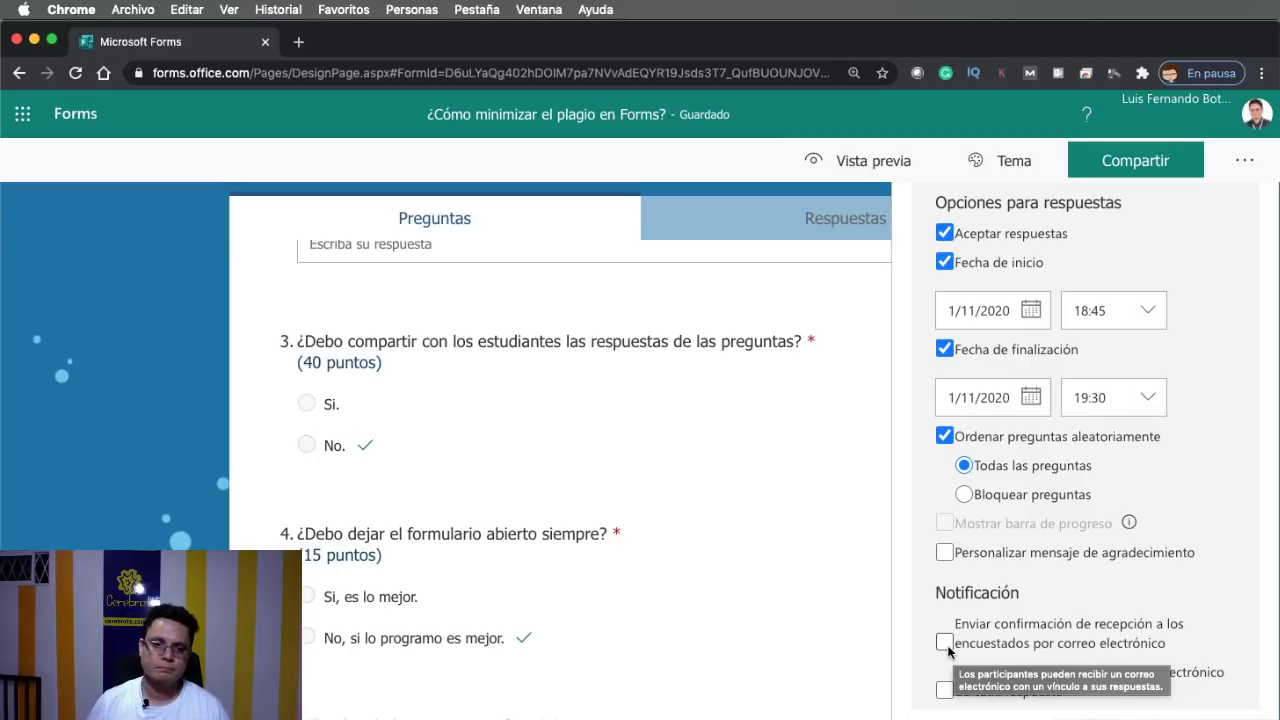
{"action": "scroll", "coordinate": [1020, 555], "scroll_direction": "up", "scroll_amount": 5}
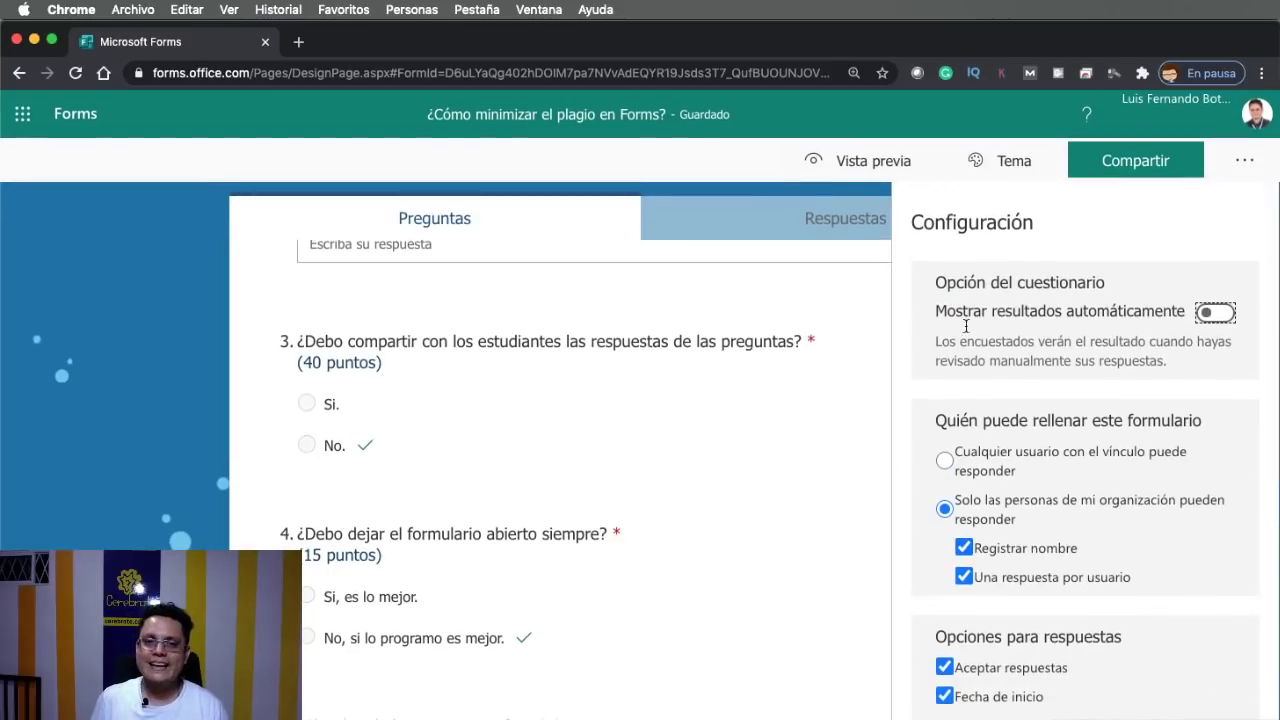
{"action": "left_click", "coordinate": [826, 393]}
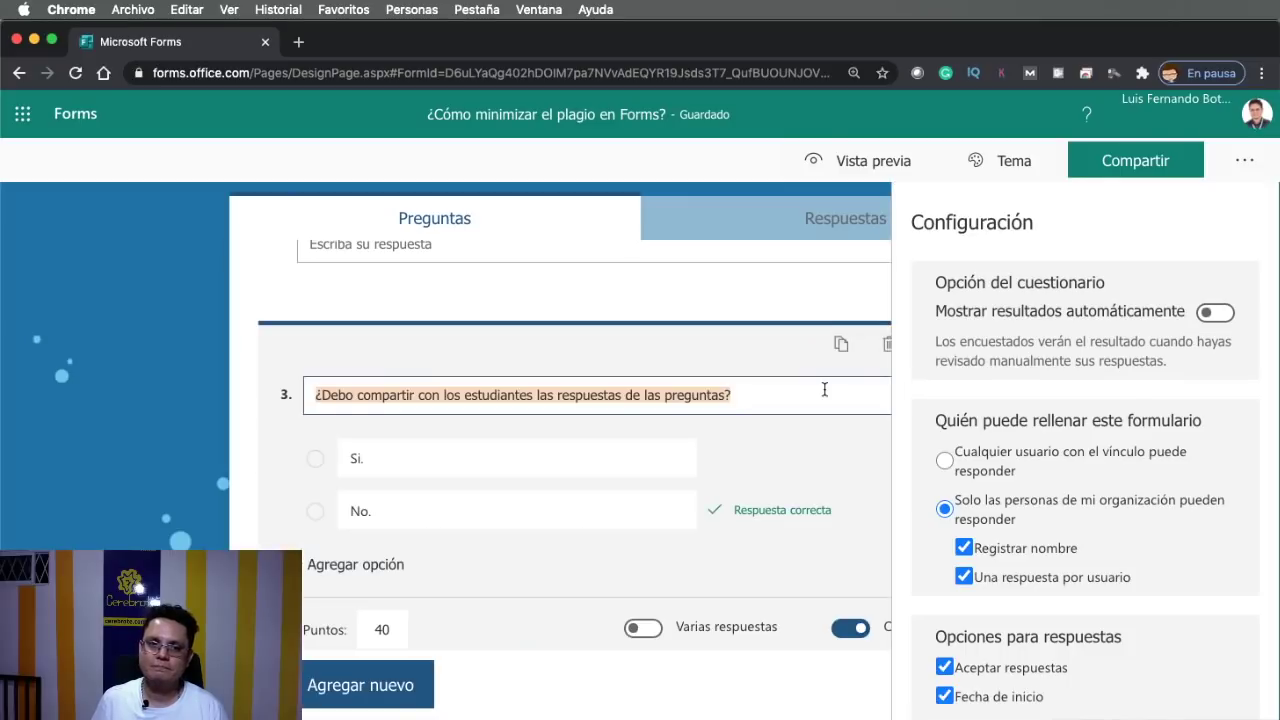
{"action": "left_click", "coordinate": [240, 391]}
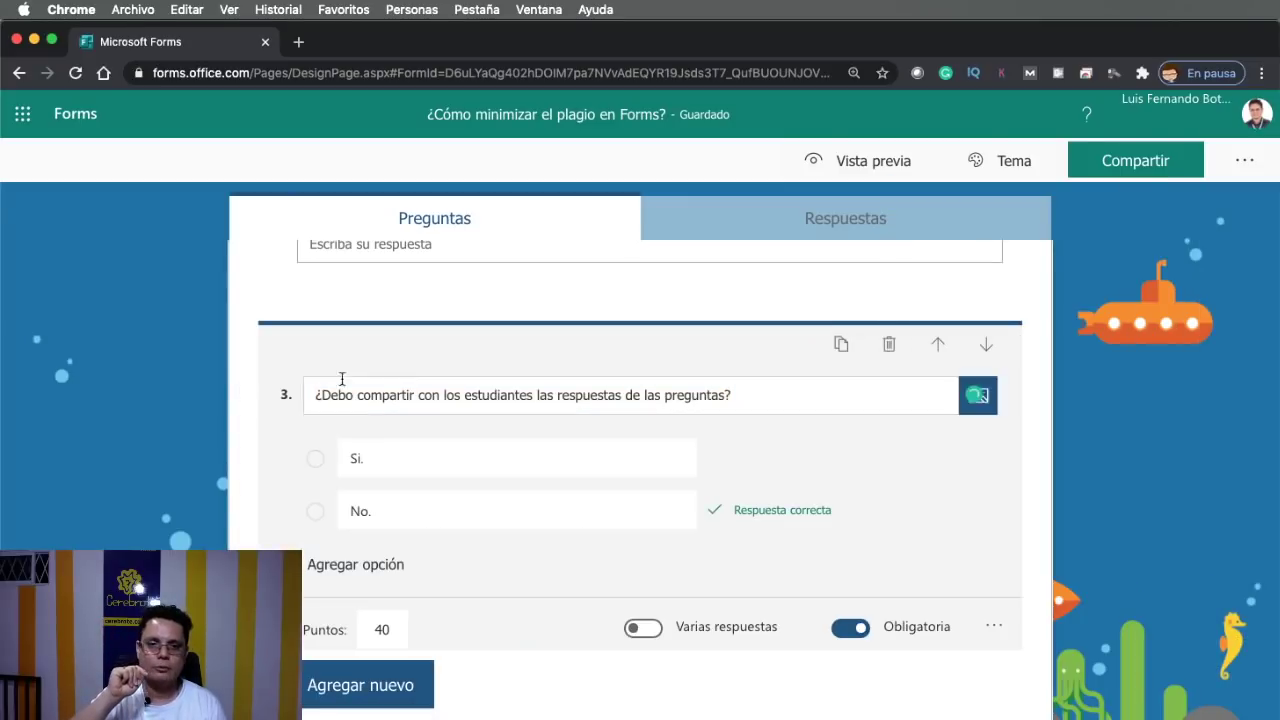
{"action": "left_click", "coordinate": [1244, 160]}
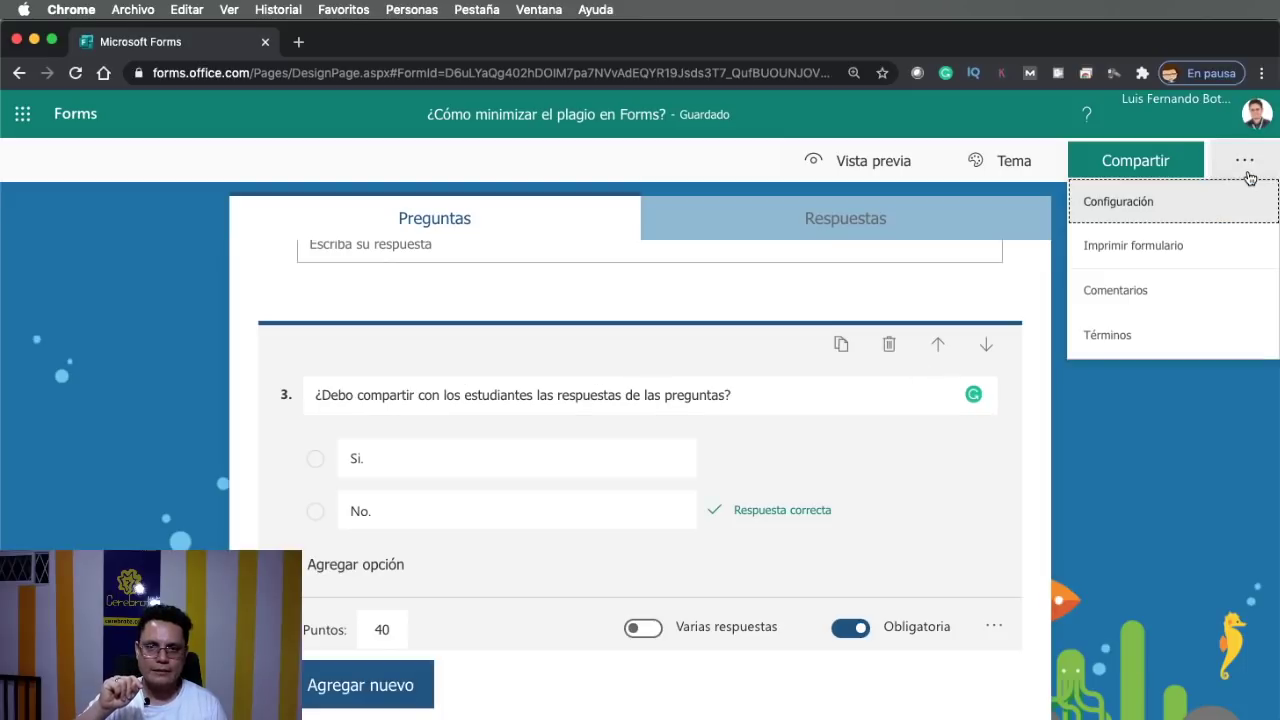
Let anyone with the link respond and turn on 'Mostrar resultados automáticamente'
{"action": "left_click", "coordinate": [1160, 209]}
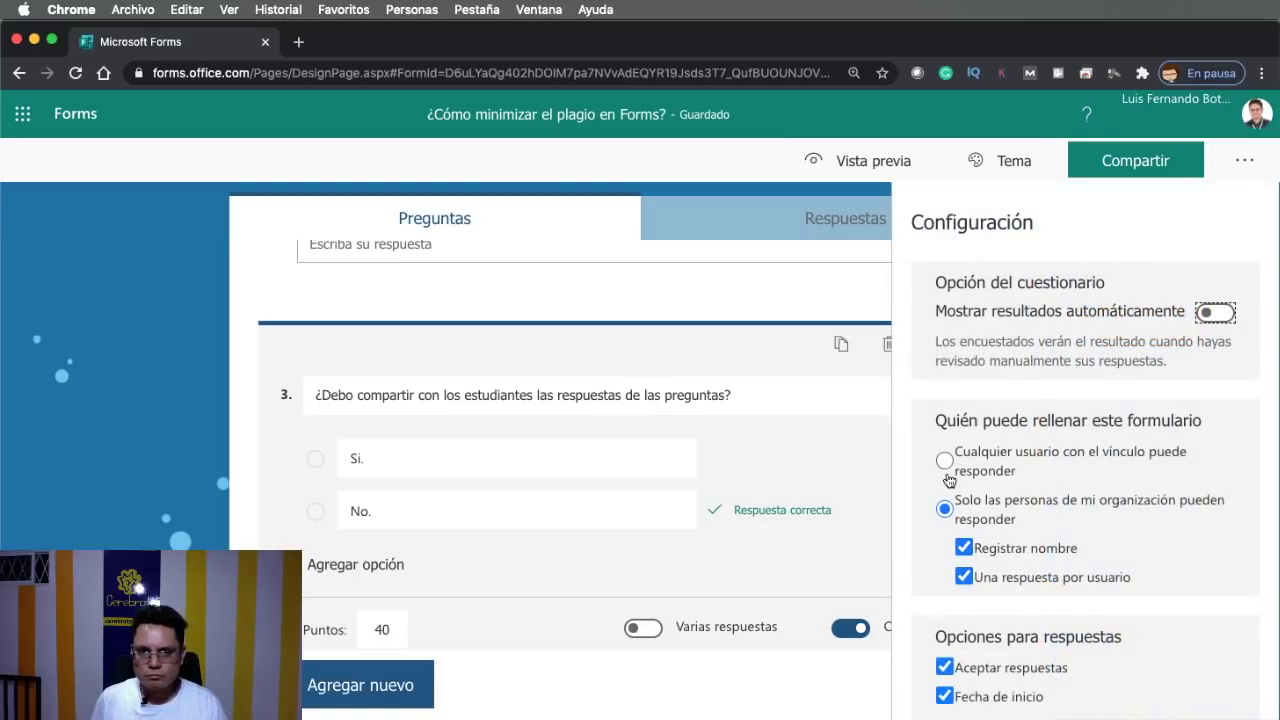
{"action": "left_click", "coordinate": [944, 460]}
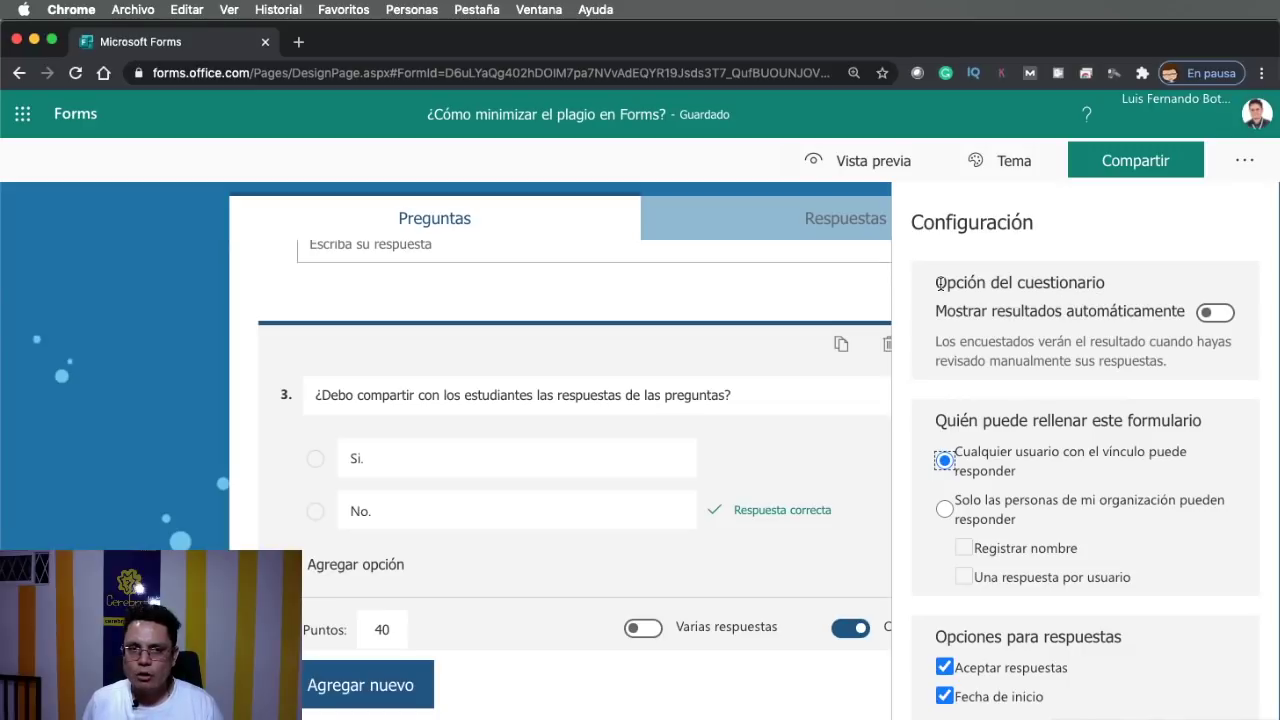
{"action": "left_click", "coordinate": [1212, 313]}
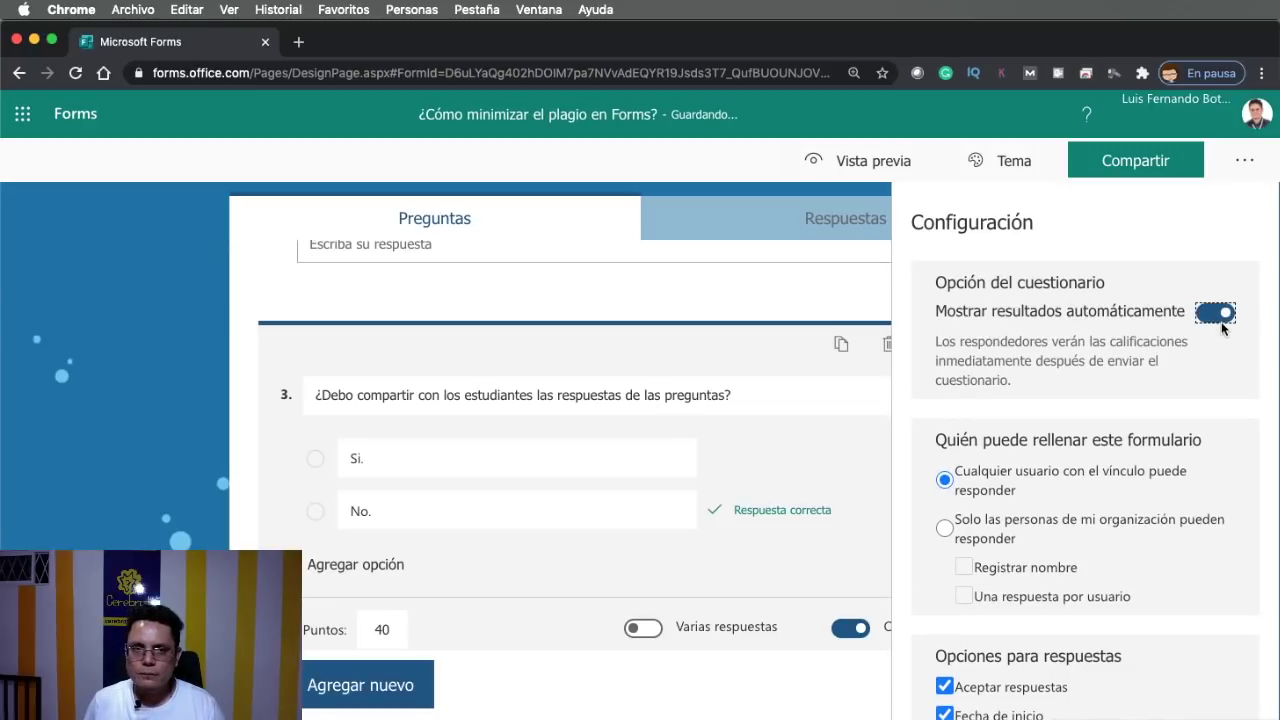
{"action": "left_click", "coordinate": [228, 388]}
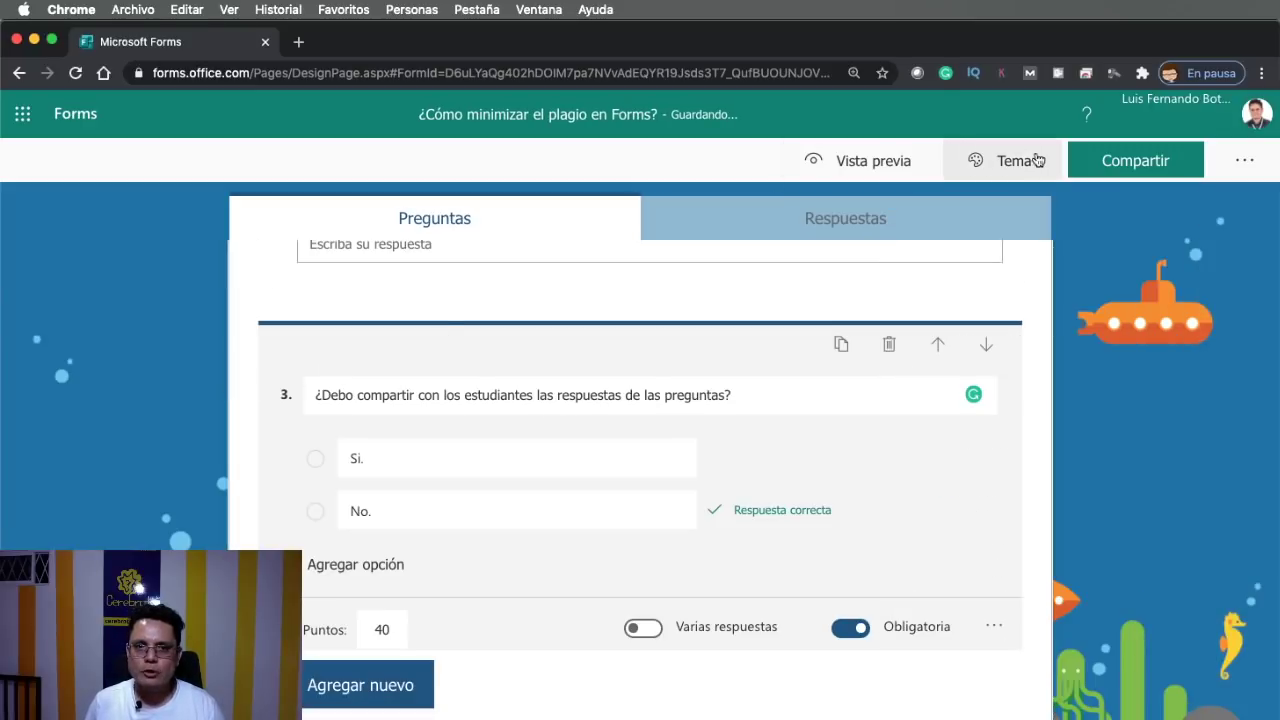
{"action": "left_click", "coordinate": [1106, 161]}
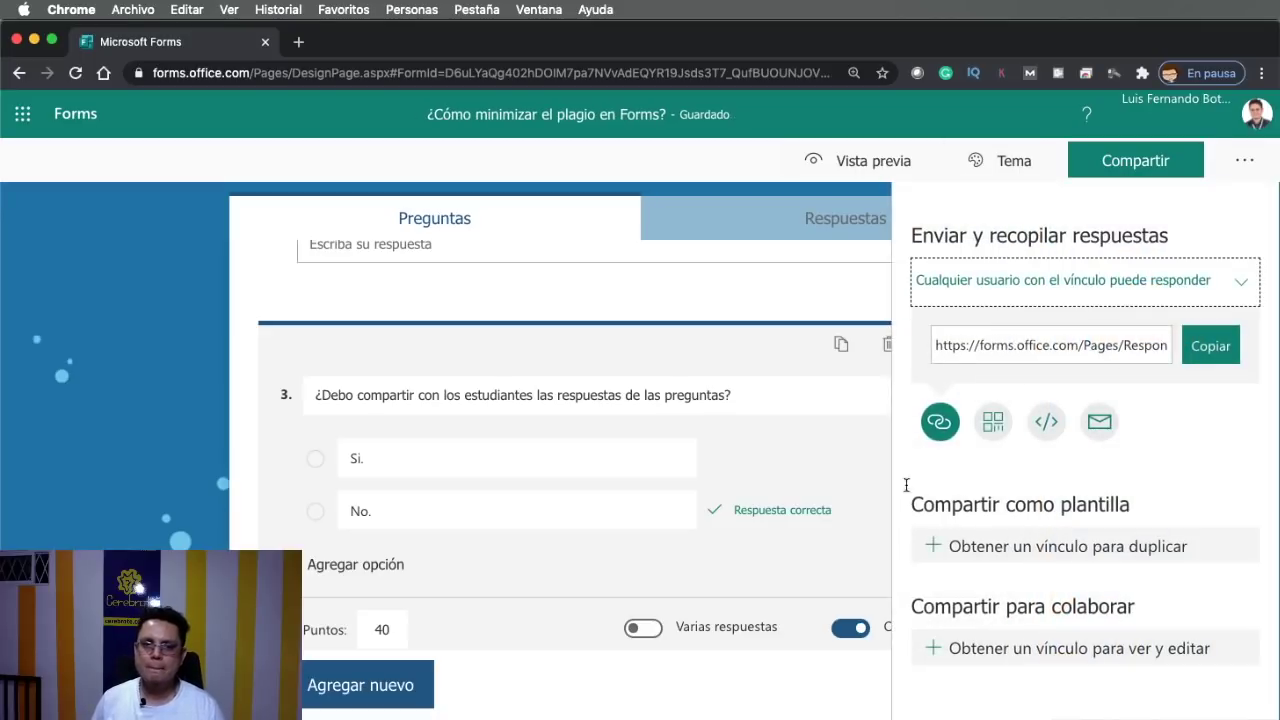
Copy the quiz's response link and load it in a new browser tab
{"action": "left_click", "coordinate": [1211, 350]}
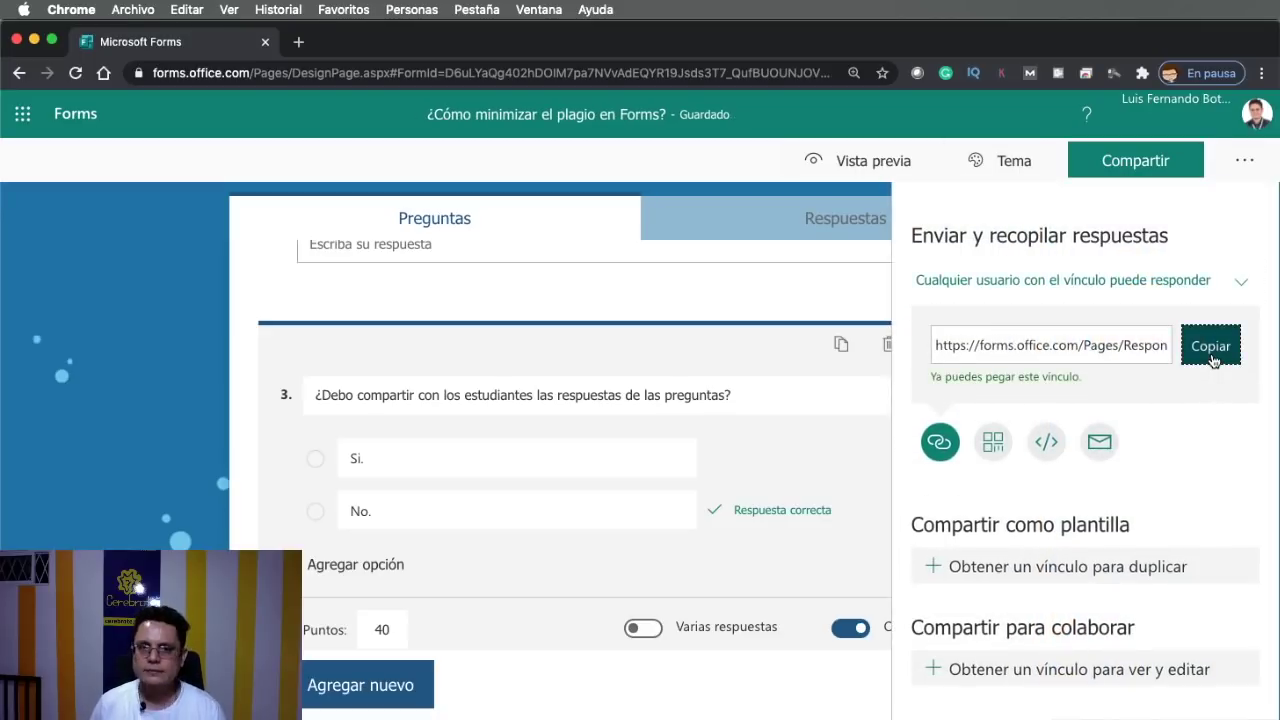
{"action": "left_click", "coordinate": [298, 43]}
{"action": "type", "text": "https://forms.office.com/Pages/ResponsePage.aspx?id=D6uLYaQg402hDOIM7pa7NVvAdEQYR19Jsds3T7_QufBUOUNJOVBEMFU5UDQ1NEs4SFk4VkJVVTJDTS4u"}
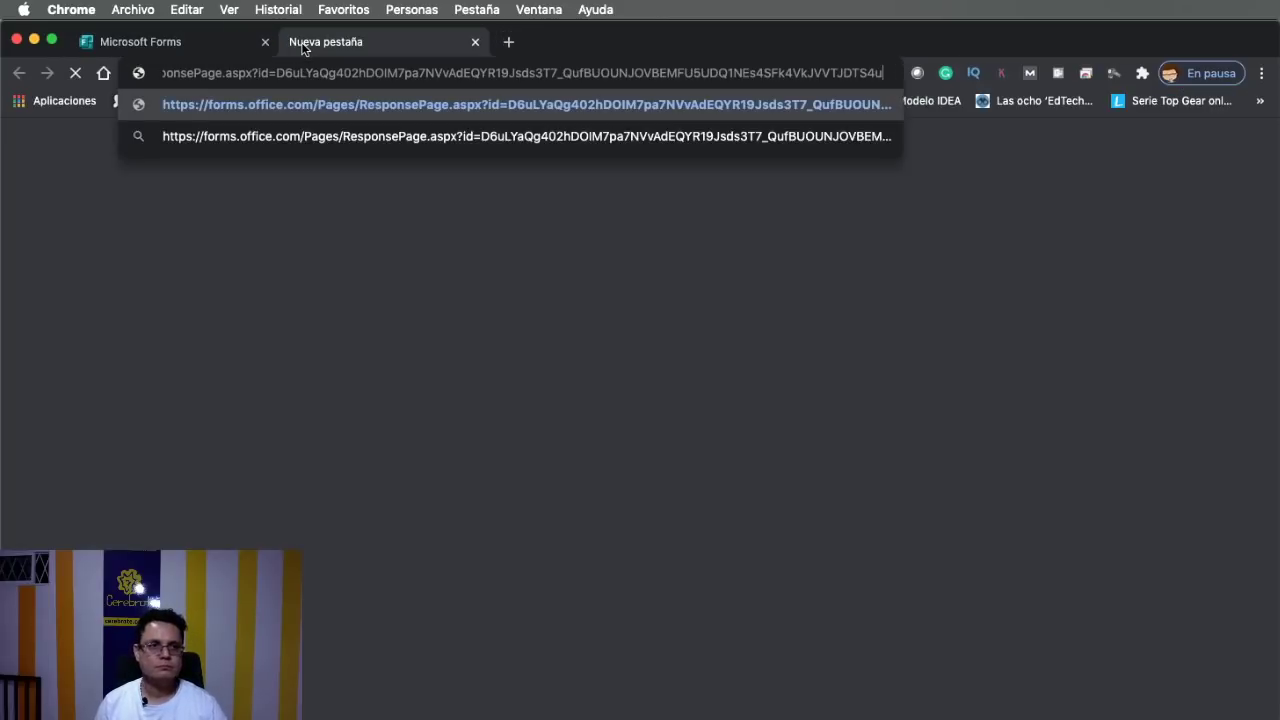
{"action": "key", "text": "Return"}
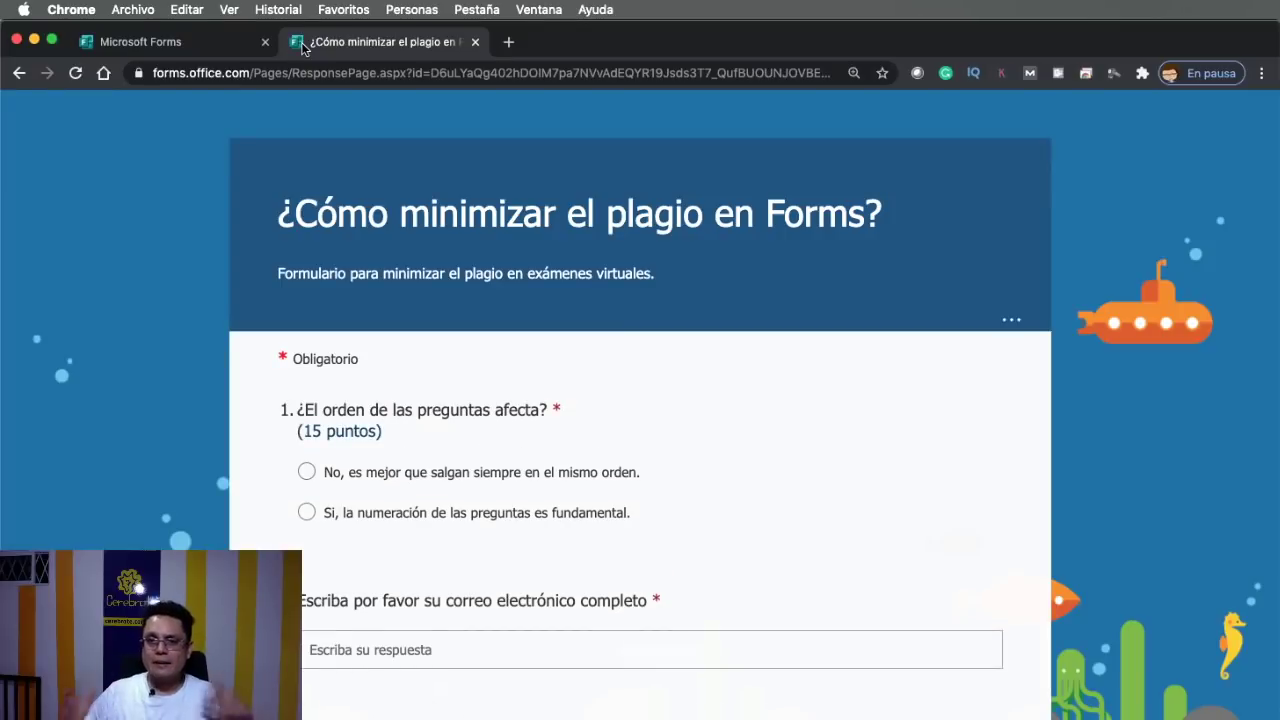
Answer questions 1–4: first option, a full name, 'Sí, es lo mejor.', and an e-mail address
{"action": "scroll", "coordinate": [445, 440], "scroll_direction": "down", "scroll_amount": 2}
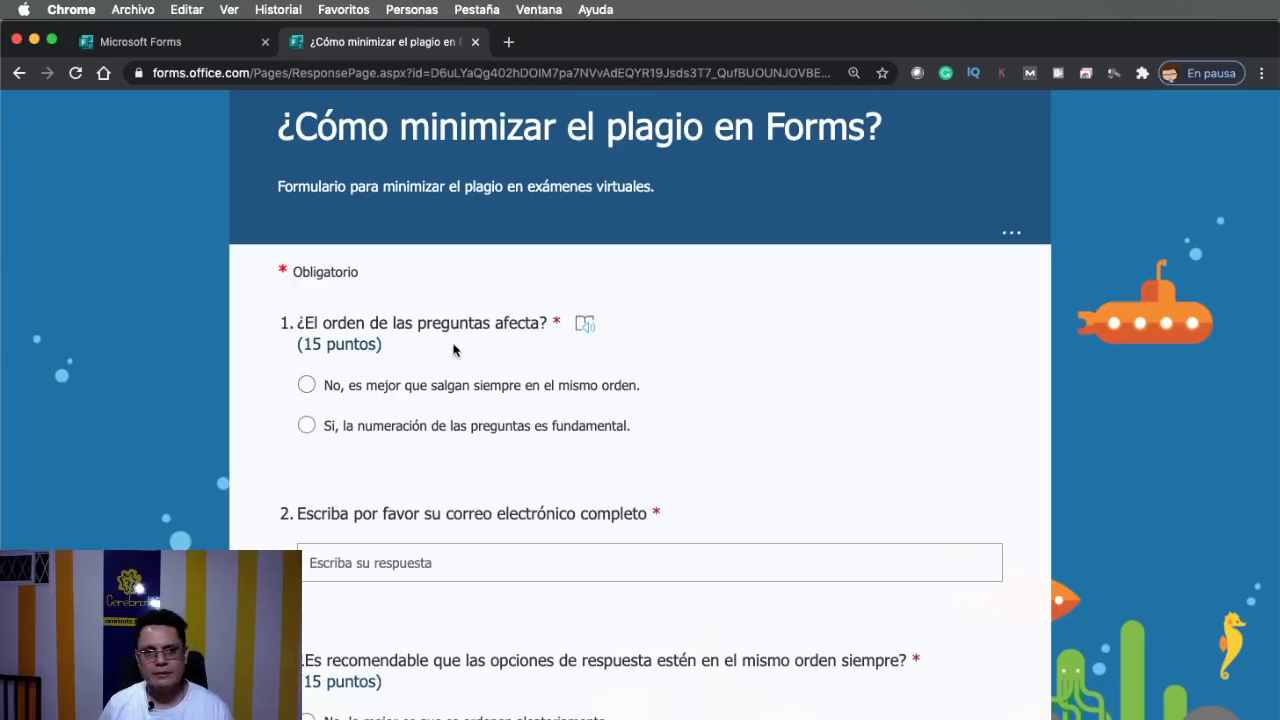
{"action": "left_click", "coordinate": [306, 384]}
{"action": "scroll", "coordinate": [337, 420], "scroll_direction": "down", "scroll_amount": 2}
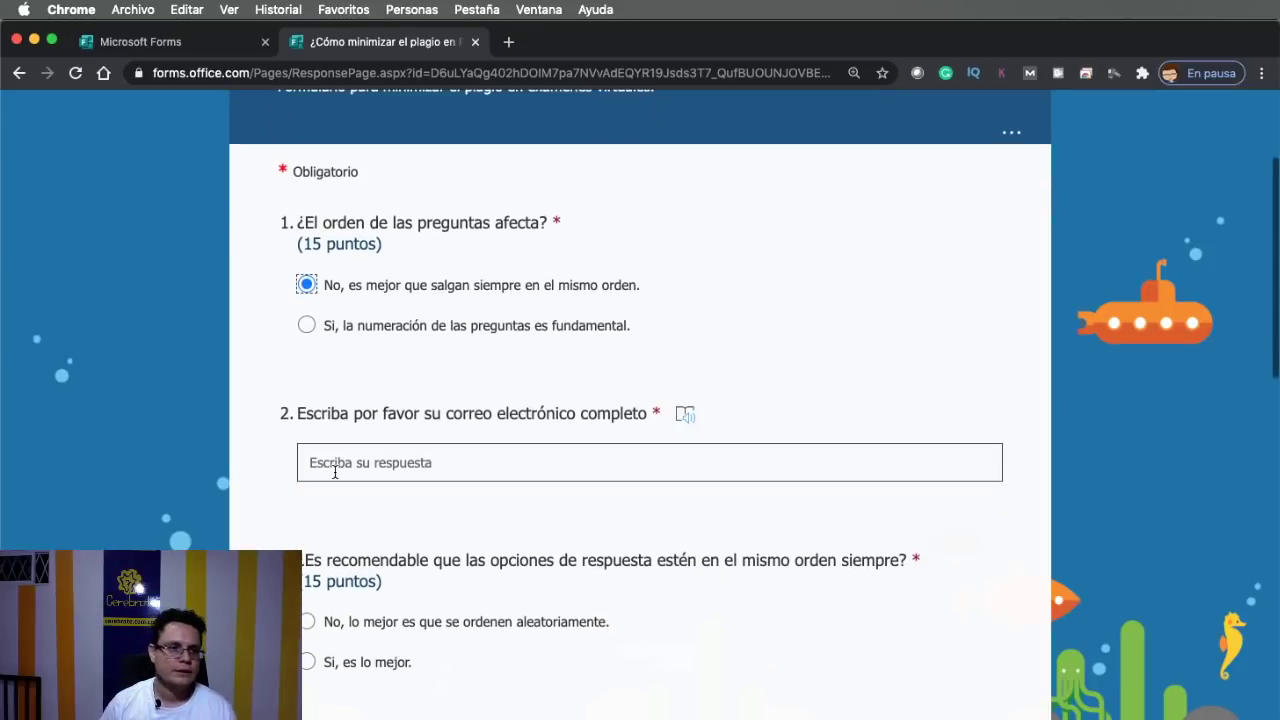
{"action": "left_click", "coordinate": [336, 473]}
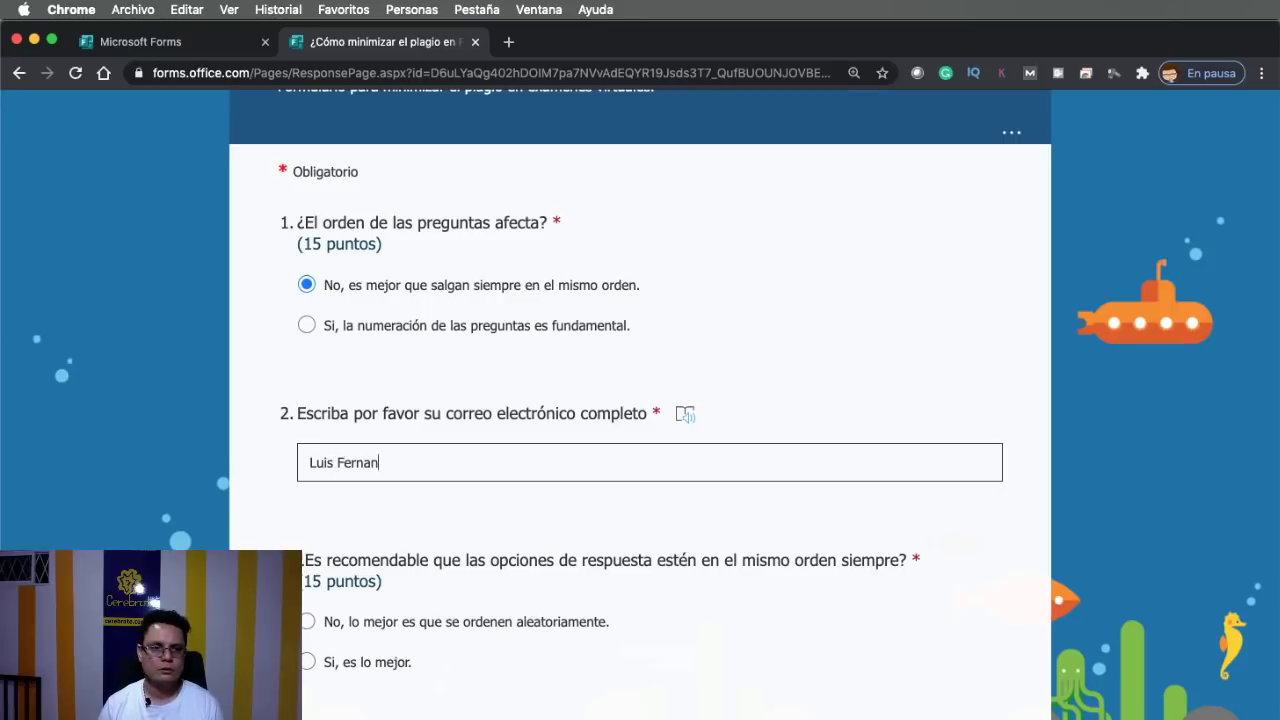
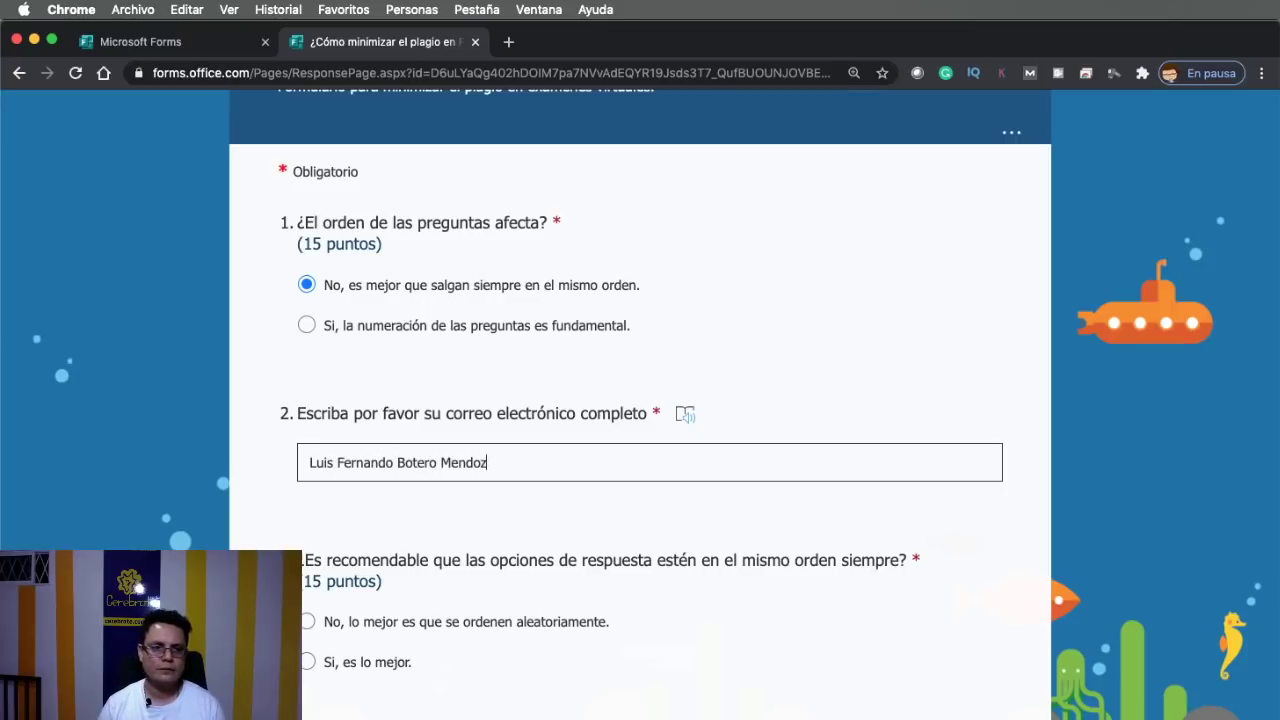
{"action": "scroll", "coordinate": [288, 390], "scroll_direction": "down", "scroll_amount": 5}
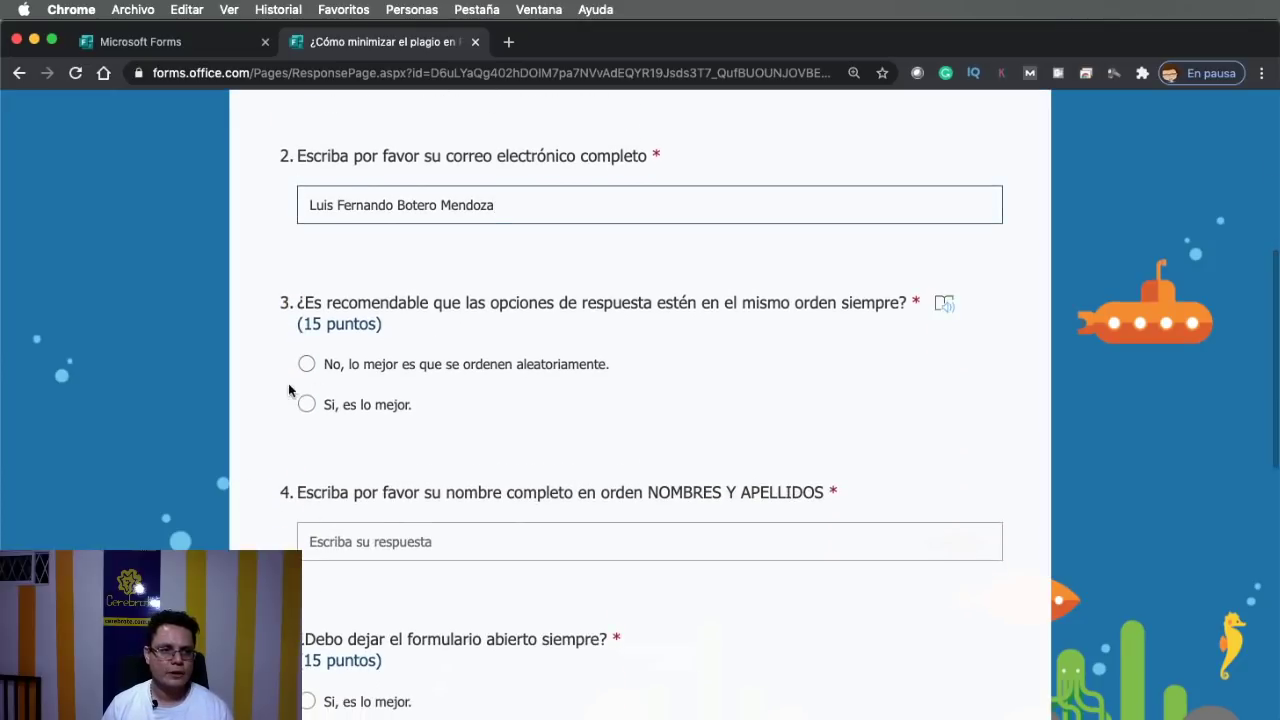
{"action": "left_click", "coordinate": [306, 404]}
{"action": "scroll", "coordinate": [330, 410], "scroll_direction": "down", "scroll_amount": 2}
{"action": "left_click", "coordinate": [413, 430]}
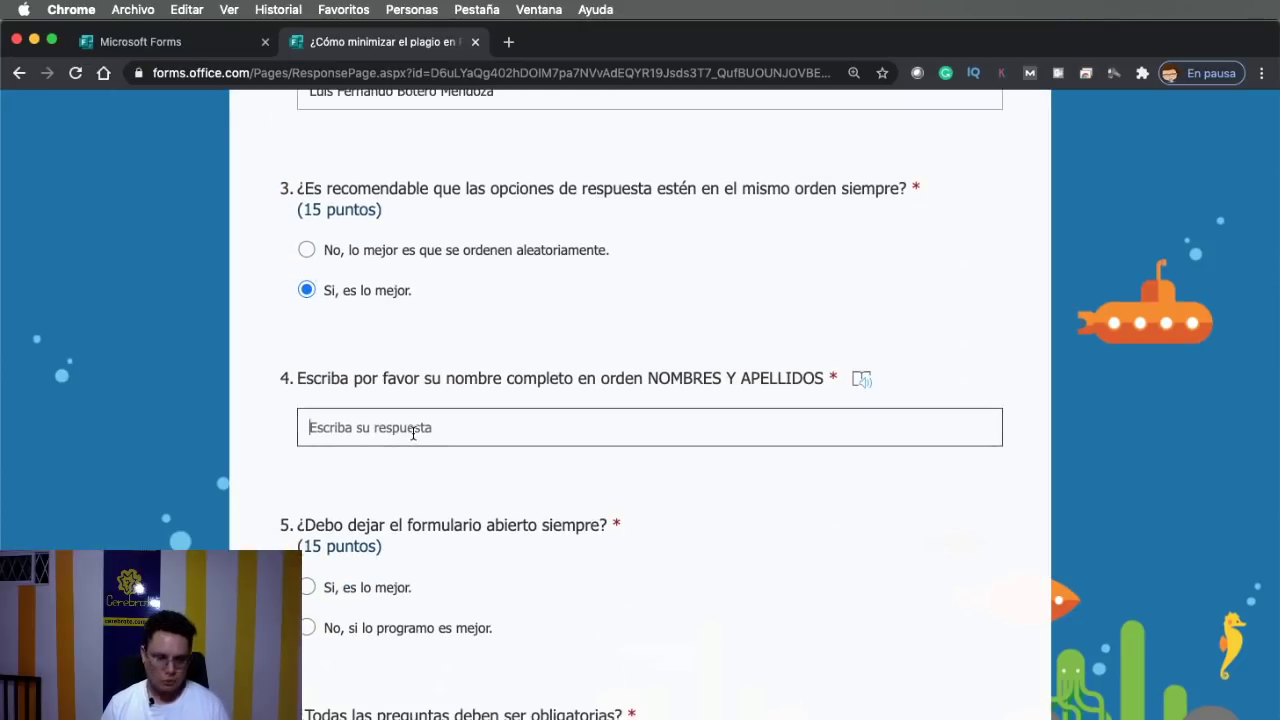
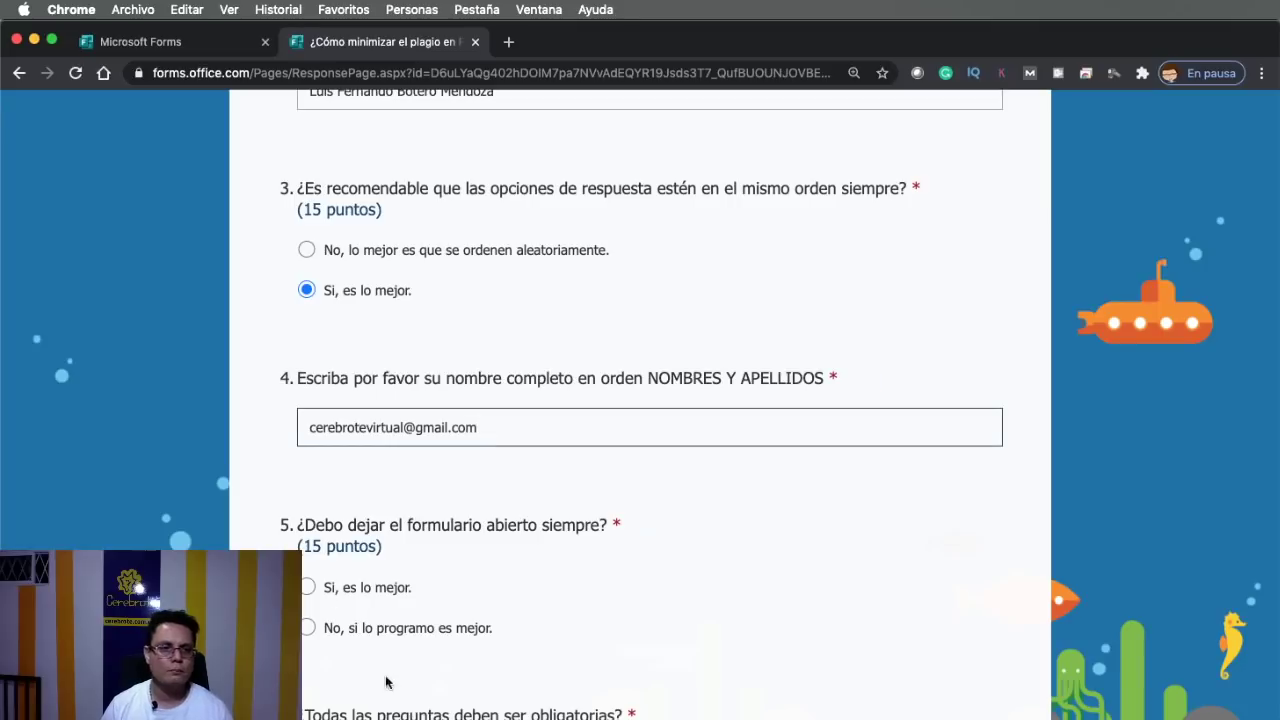
Answer questions 5–7 ('No, si lo programo es mejor.', first option, 'No.') and submit
{"action": "scroll", "coordinate": [463, 663], "scroll_direction": "down", "scroll_amount": 5}
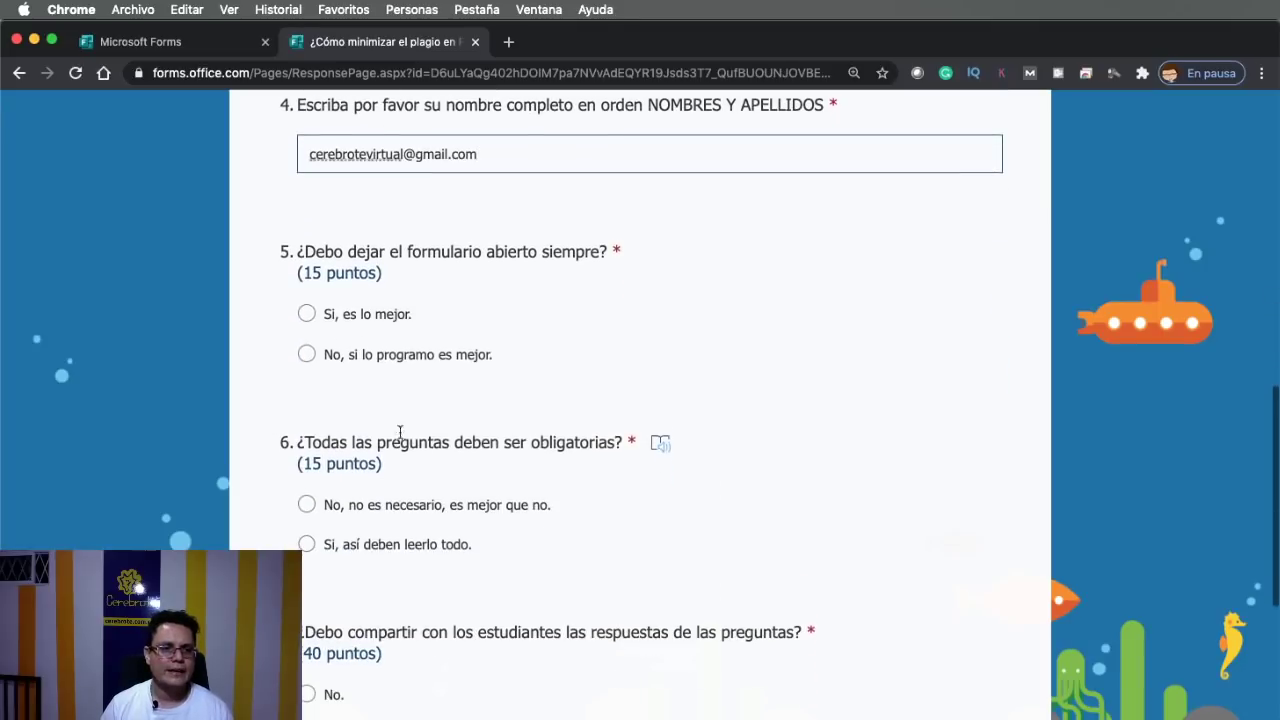
{"action": "left_click", "coordinate": [328, 355]}
{"action": "left_click", "coordinate": [326, 506]}
{"action": "scroll", "coordinate": [362, 540], "scroll_direction": "down", "scroll_amount": 3}
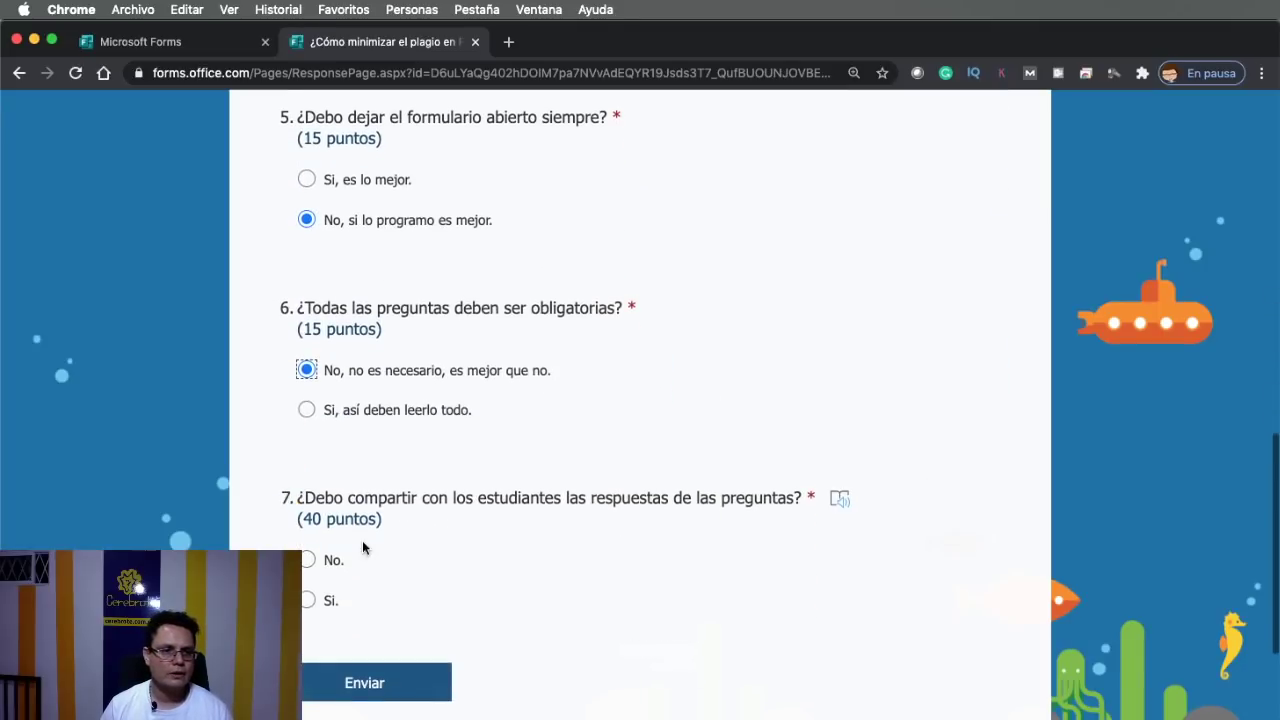
{"action": "left_click", "coordinate": [307, 562]}
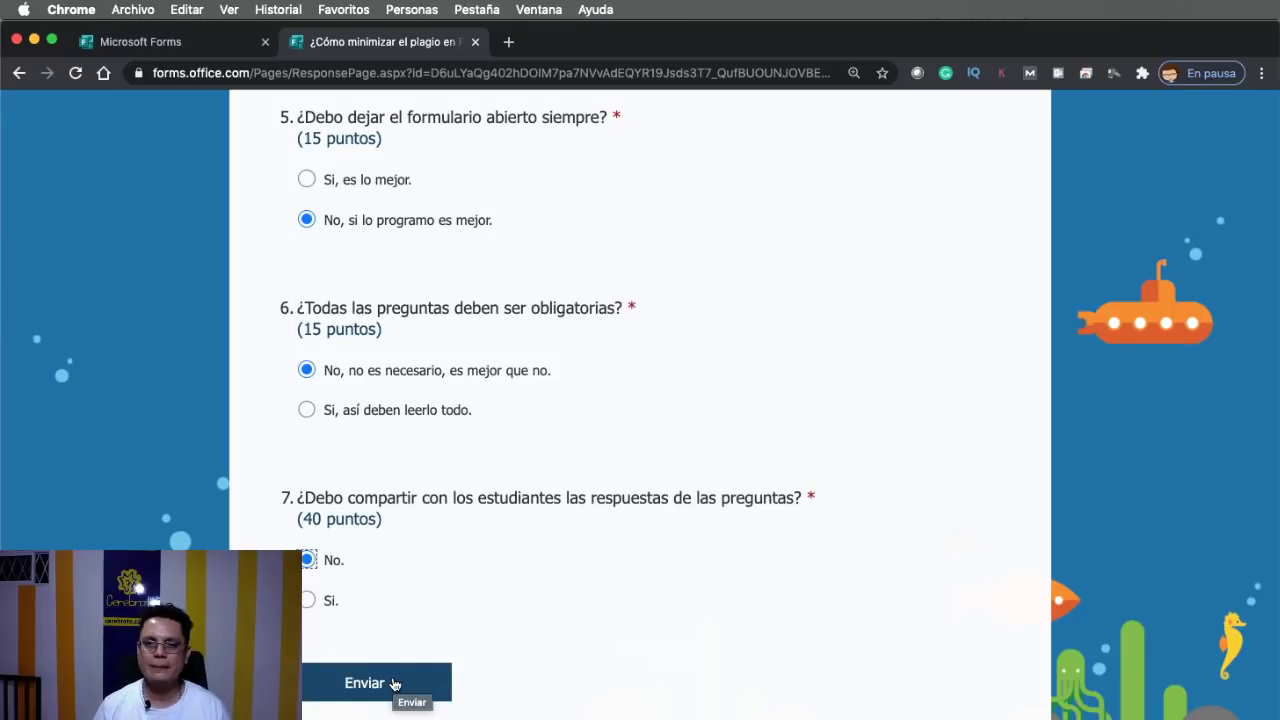
{"action": "left_click", "coordinate": [394, 683]}
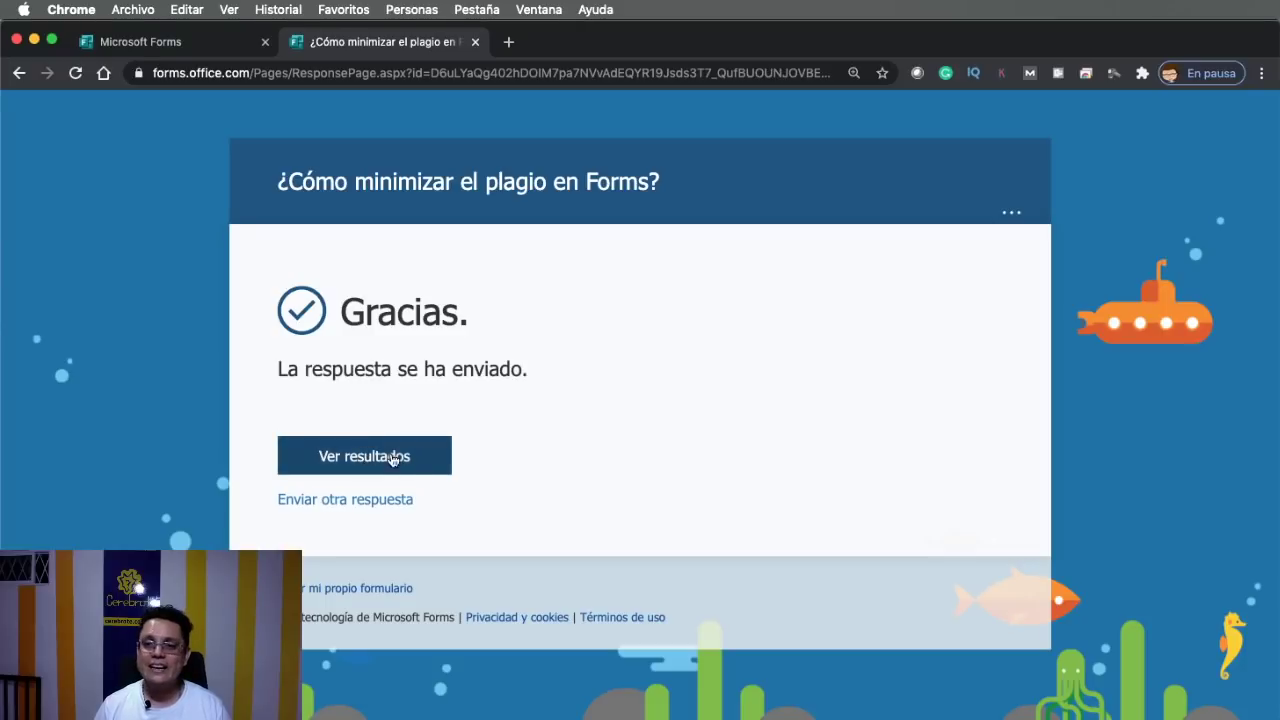
View the submission's results: a 55/100 score, with question 1 at 0/15
{"action": "left_click", "coordinate": [326, 458]}
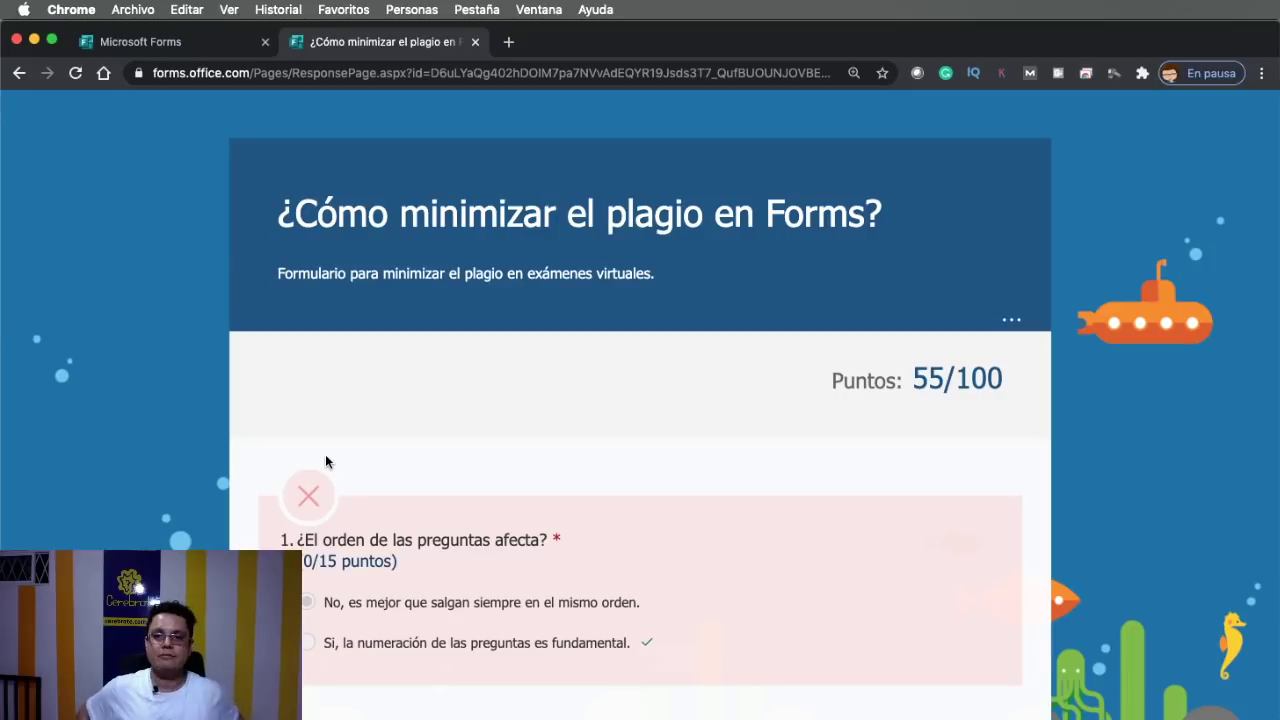
{"action": "scroll", "coordinate": [325, 461], "scroll_direction": "down", "scroll_amount": 4}
{"action": "scroll", "coordinate": [551, 426], "scroll_direction": "up", "scroll_amount": 3}
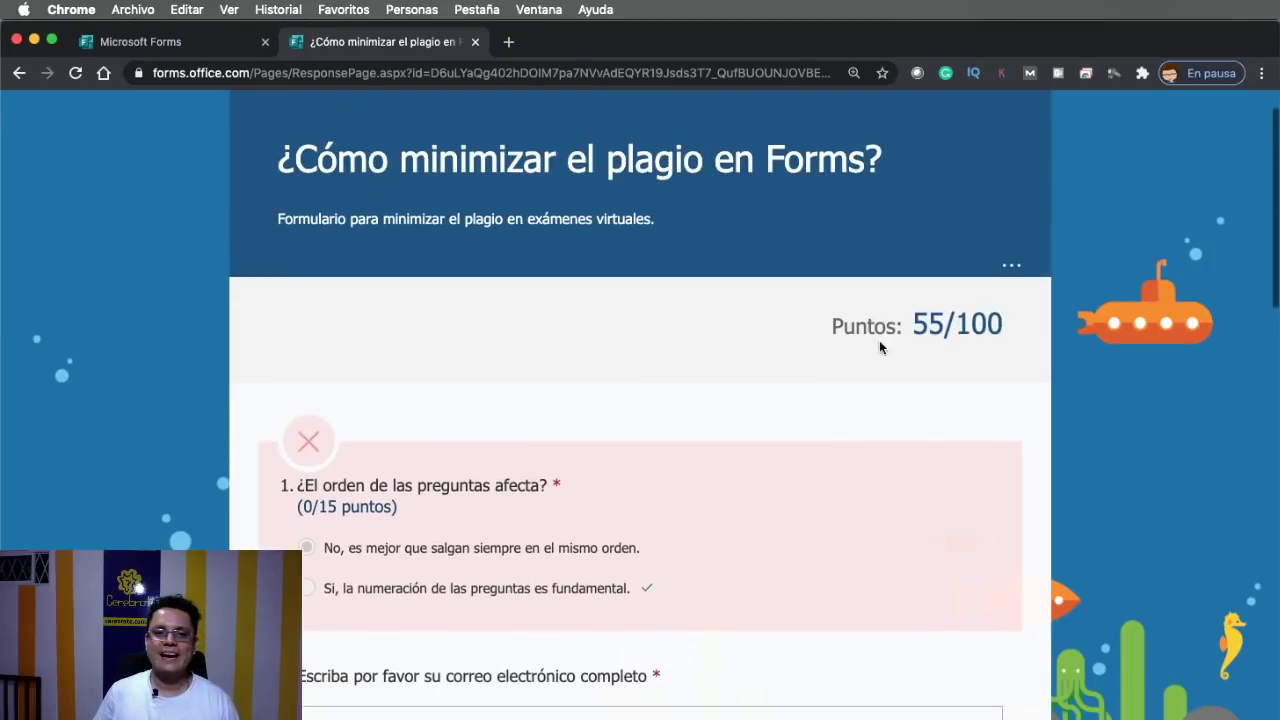
{"action": "left_click_drag", "start_coordinate": [914, 320], "coordinate": [997, 326]}
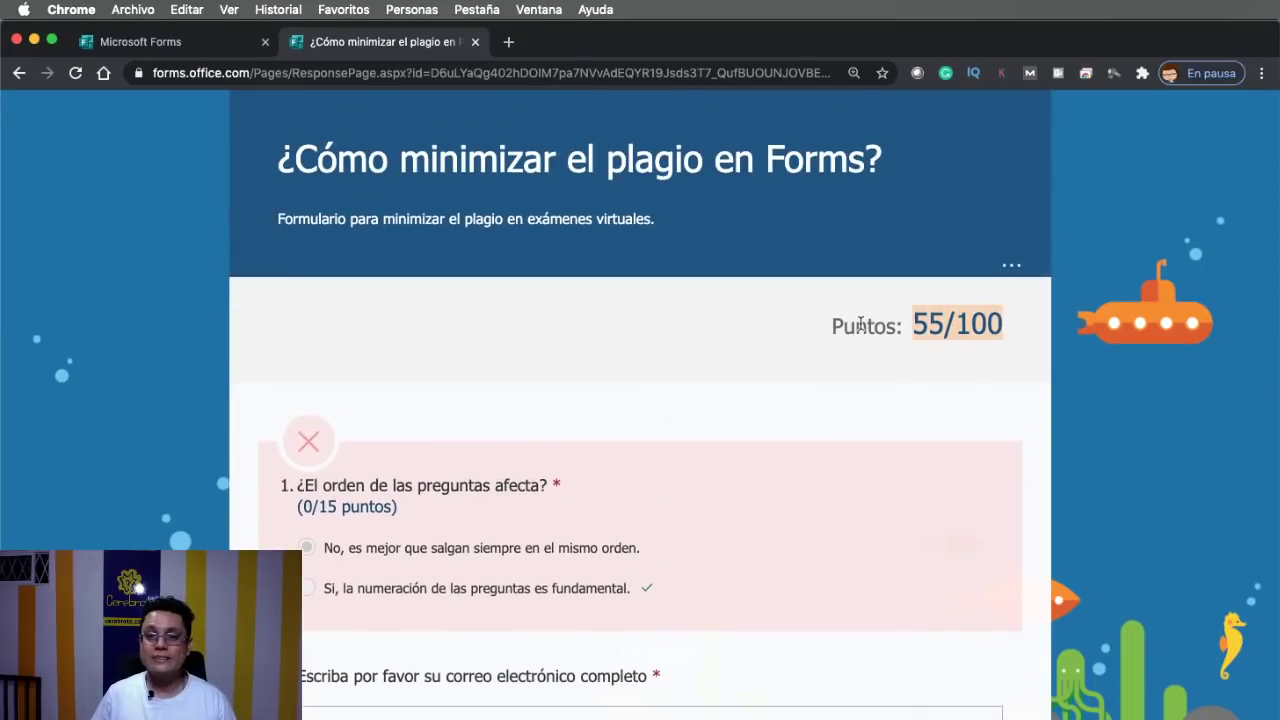
{"action": "scroll", "coordinate": [752, 470], "scroll_direction": "down", "scroll_amount": 3}
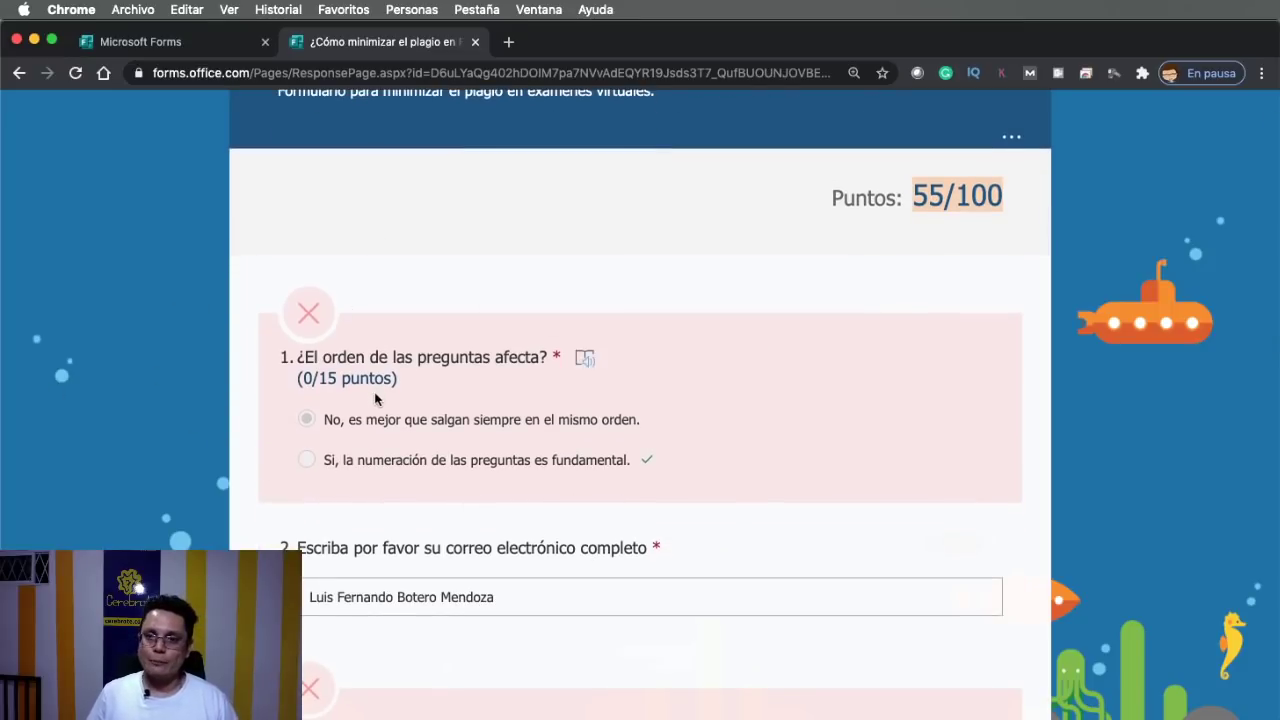
{"action": "scroll", "coordinate": [375, 398], "scroll_direction": "down", "scroll_amount": 1}
{"action": "scroll", "coordinate": [375, 398], "scroll_direction": "down", "scroll_amount": 10}
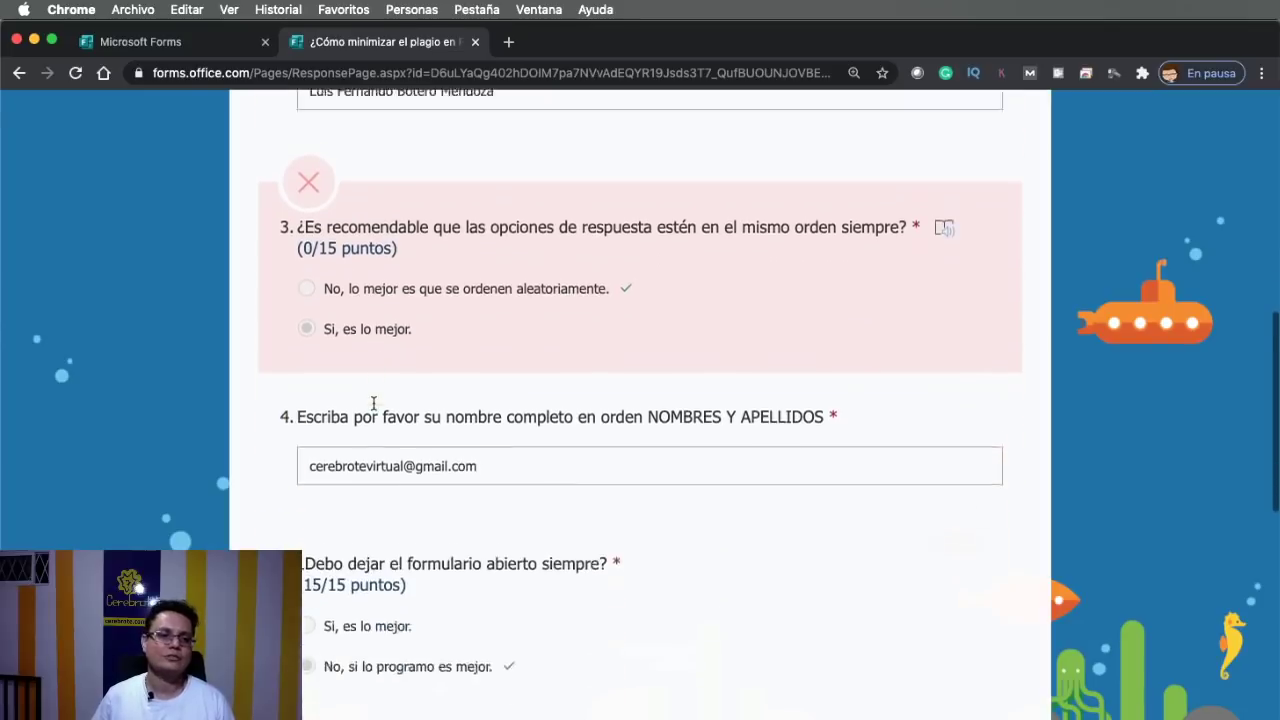
{"action": "scroll", "coordinate": [373, 403], "scroll_direction": "down", "scroll_amount": 6}
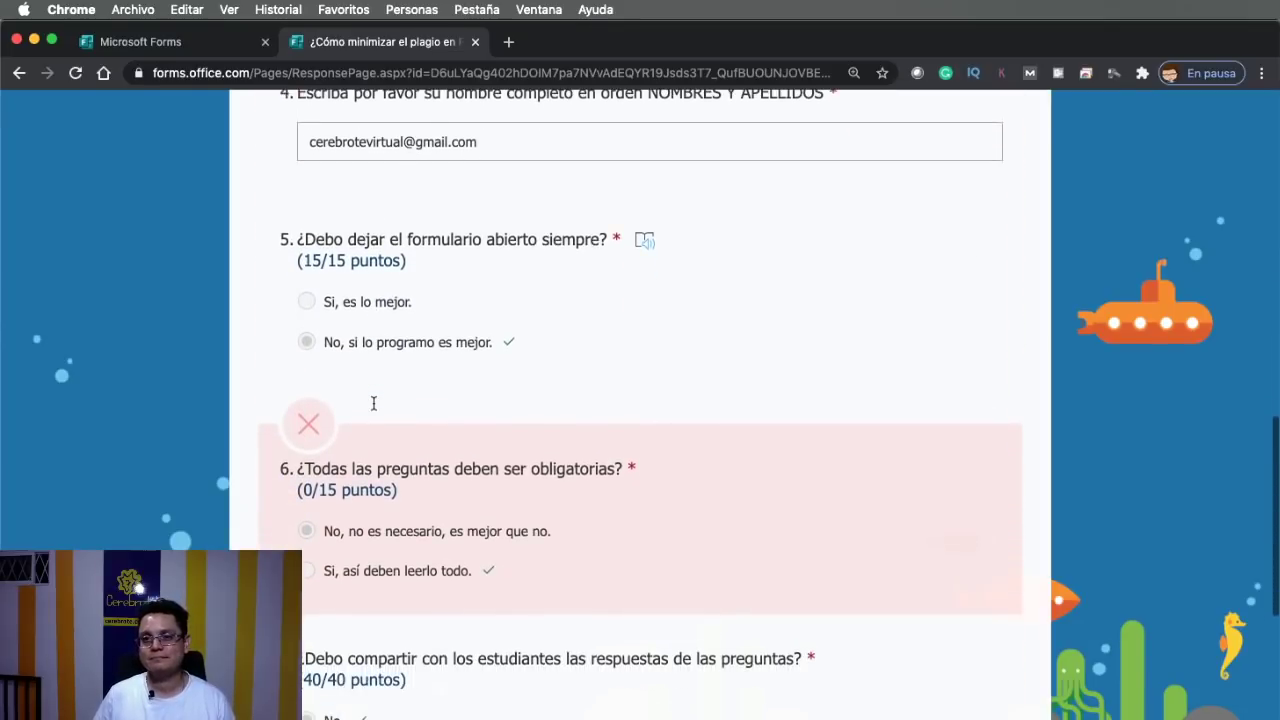
{"action": "scroll", "coordinate": [373, 408], "scroll_direction": "down", "scroll_amount": 3}
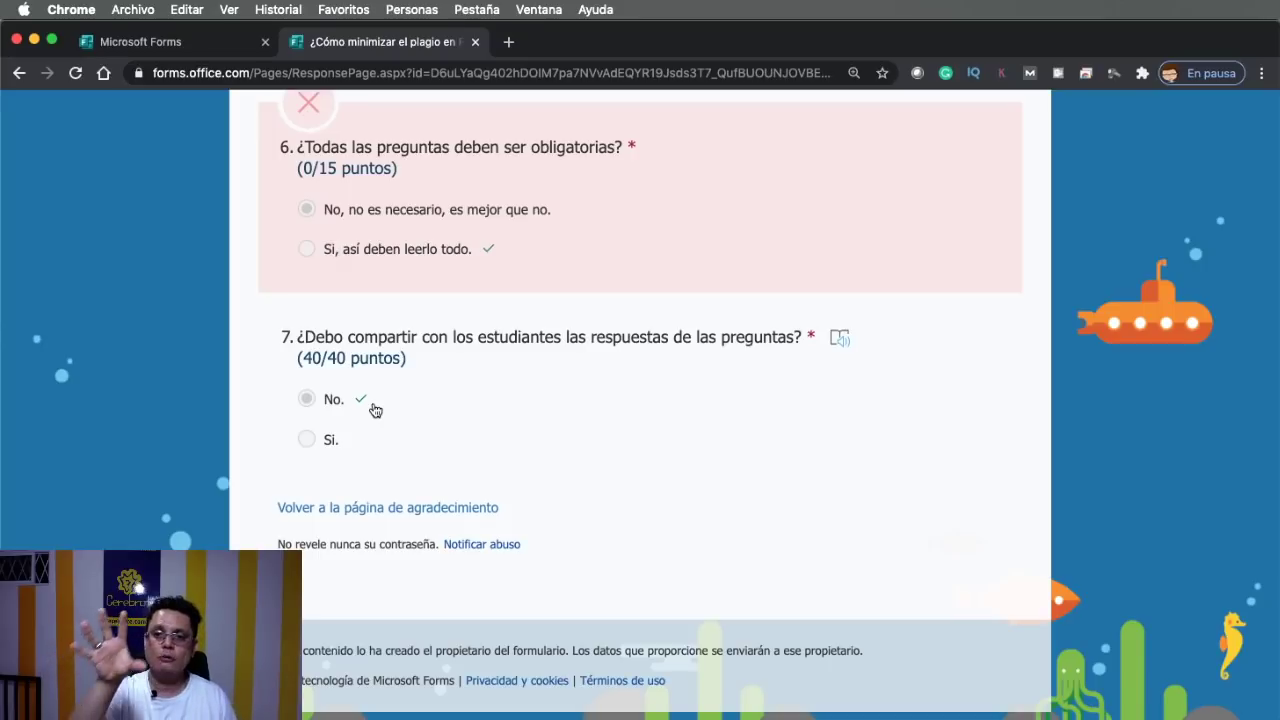
{"action": "scroll", "coordinate": [375, 410], "scroll_direction": "up", "scroll_amount": 15}
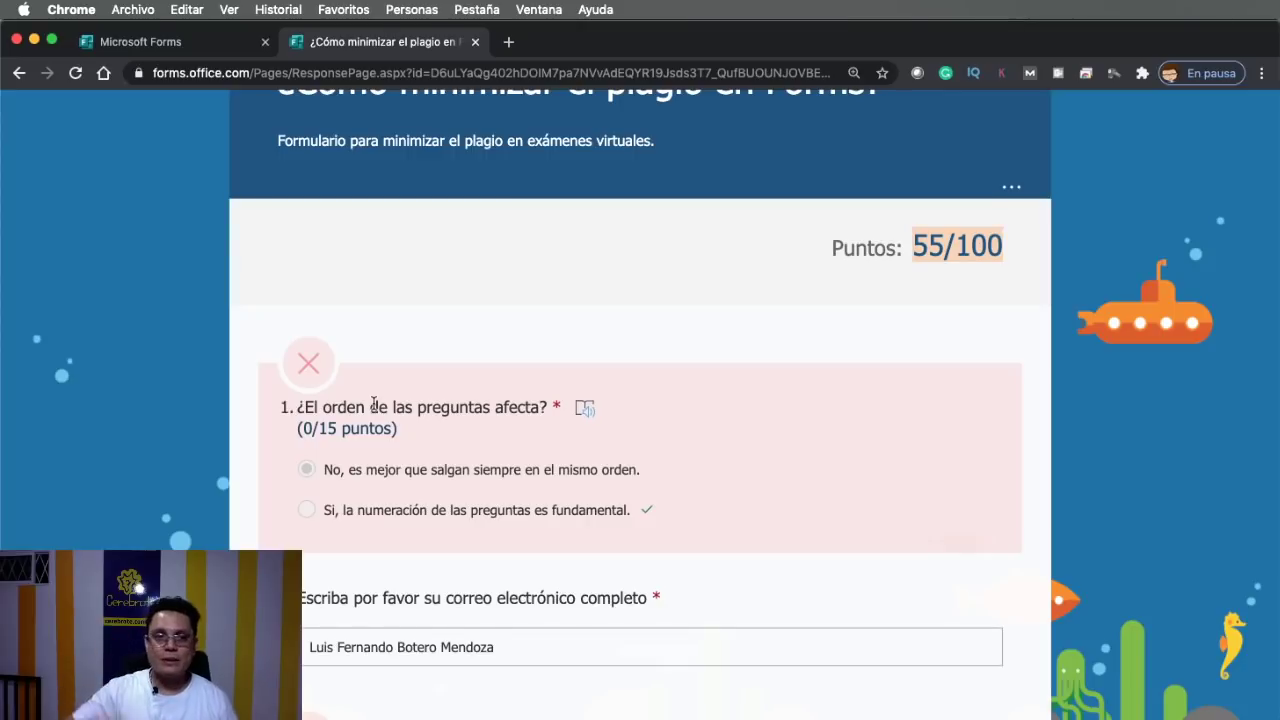
{"action": "scroll", "coordinate": [400, 352], "scroll_direction": "up", "scroll_amount": 3}
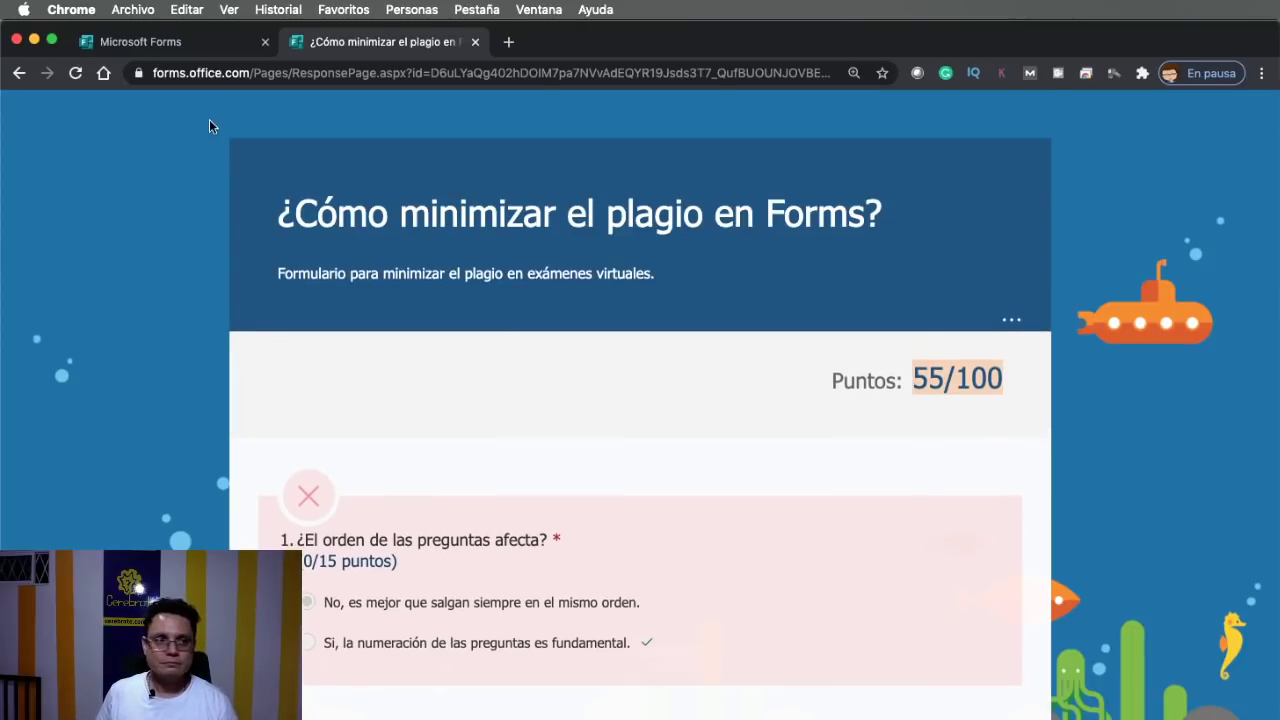
Turn off automatic results in quiz settings, then copy the anyone-with-the-link response link
{"action": "left_click", "coordinate": [142, 45]}
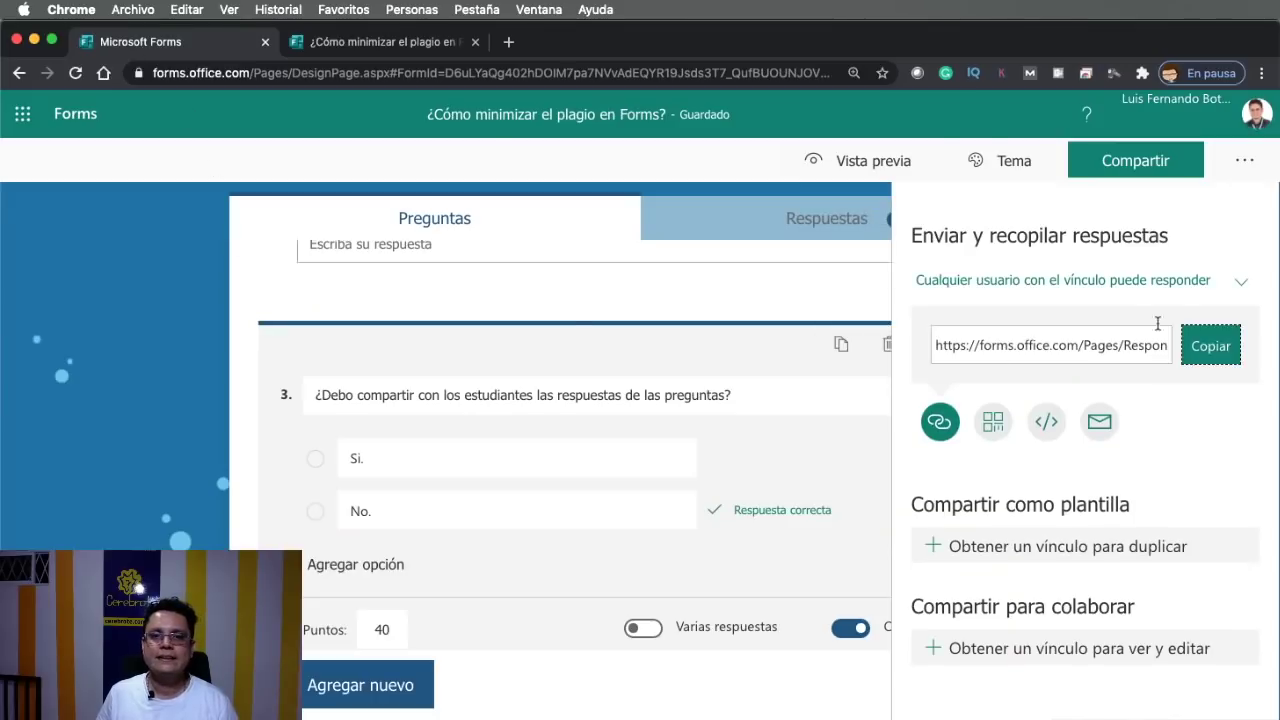
{"action": "left_click", "coordinate": [1244, 160]}
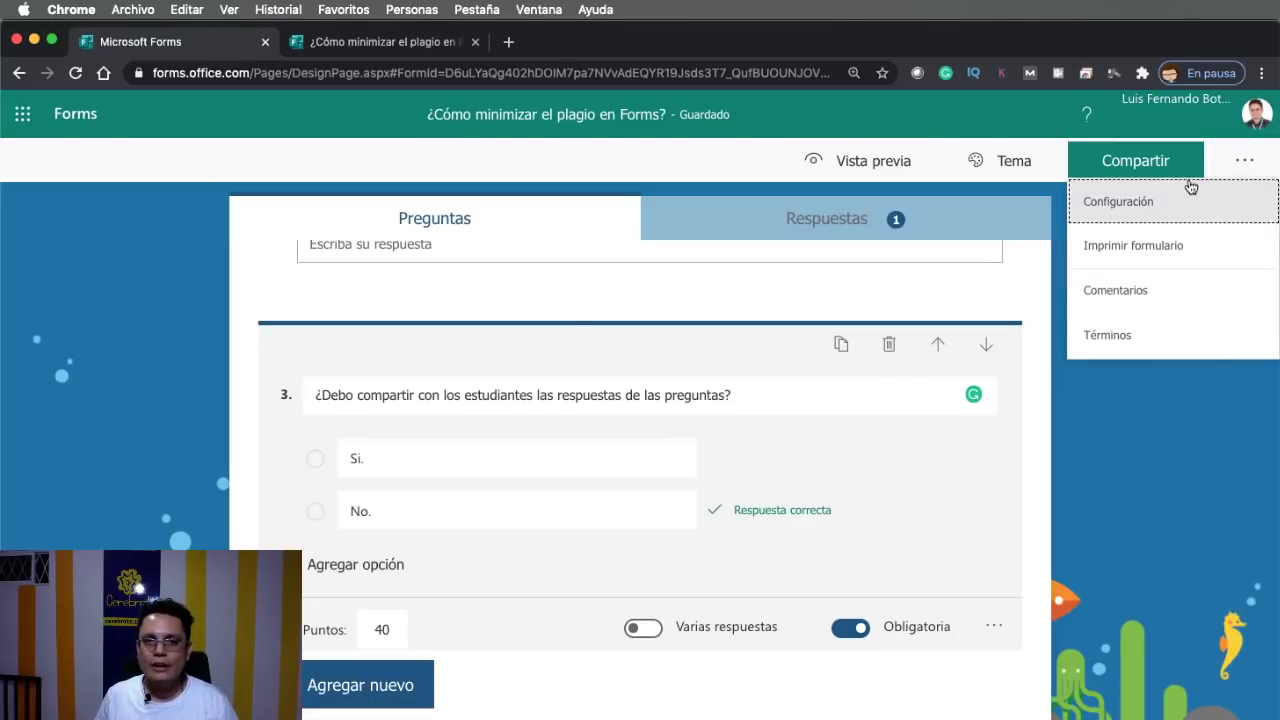
{"action": "left_click", "coordinate": [1078, 210]}
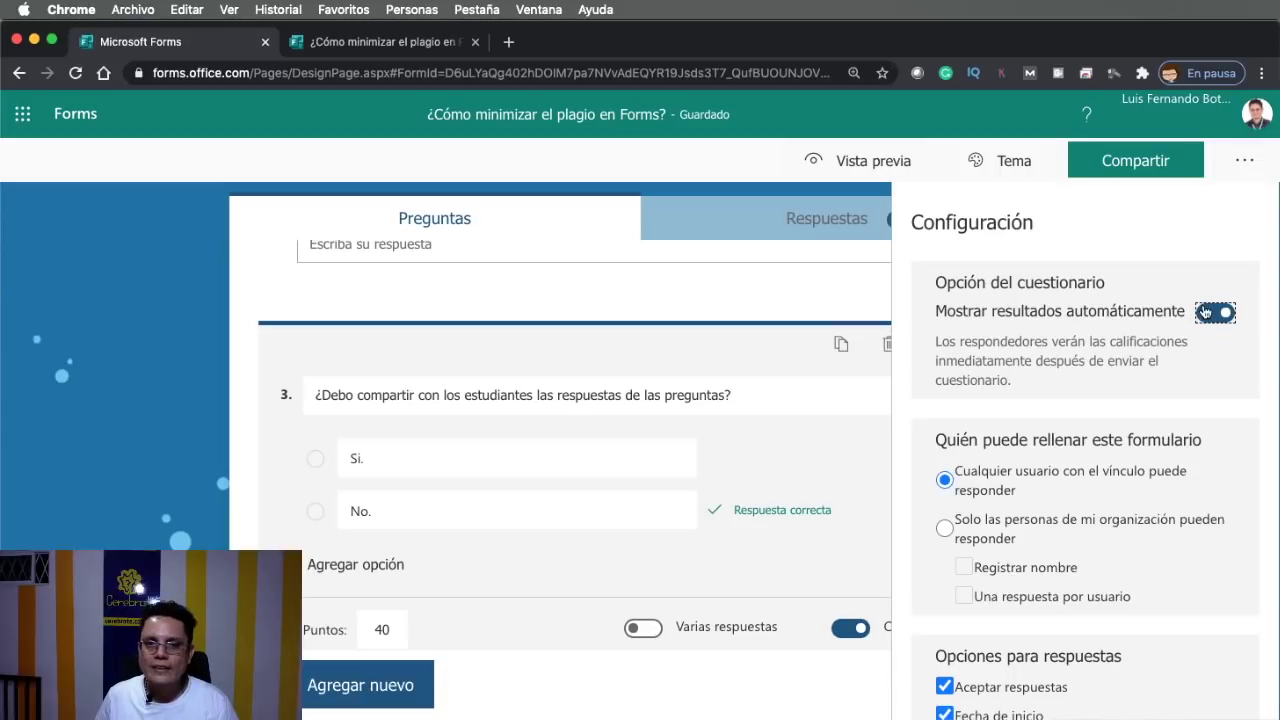
{"action": "left_click", "coordinate": [1211, 314]}
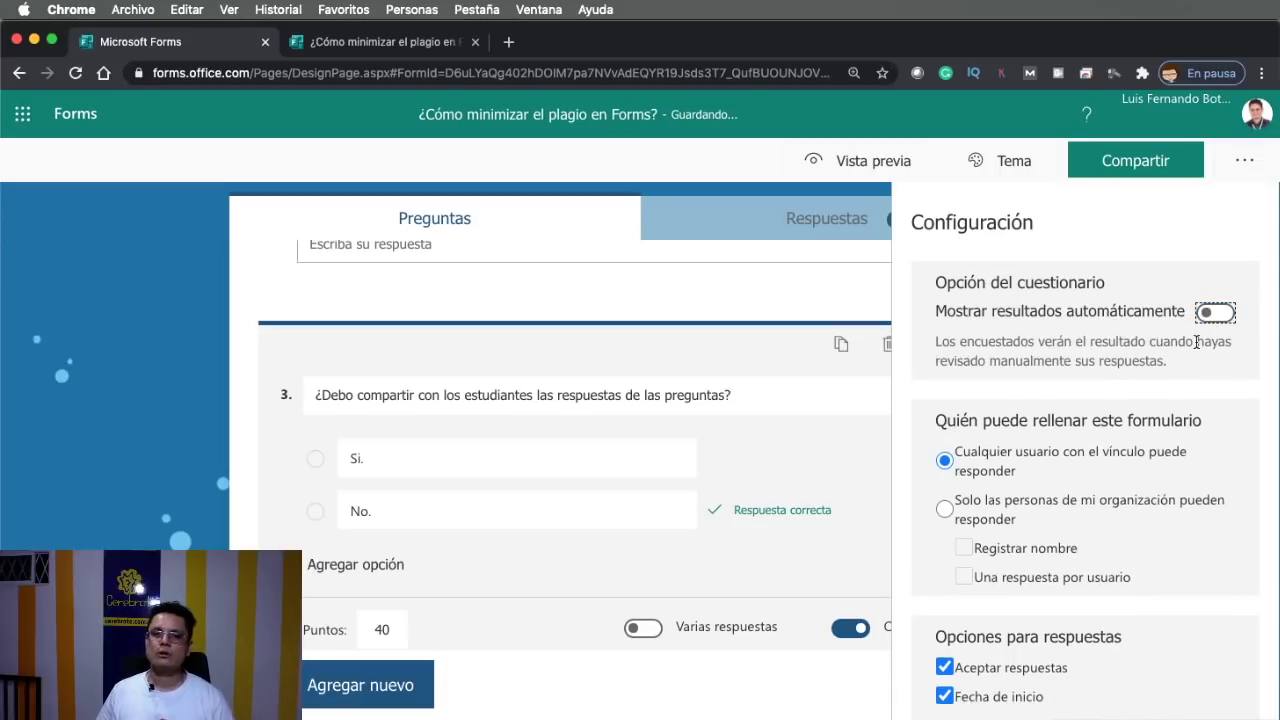
{"action": "left_click", "coordinate": [1110, 162]}
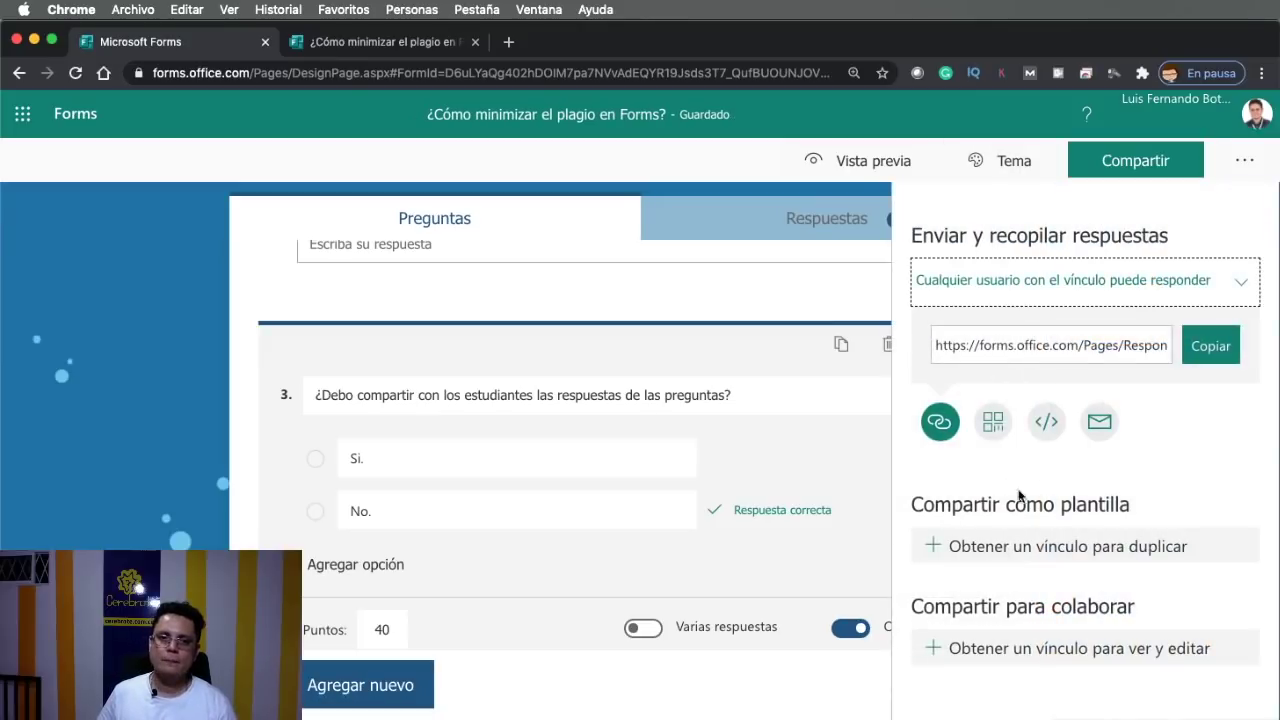
{"action": "left_click", "coordinate": [1236, 355]}
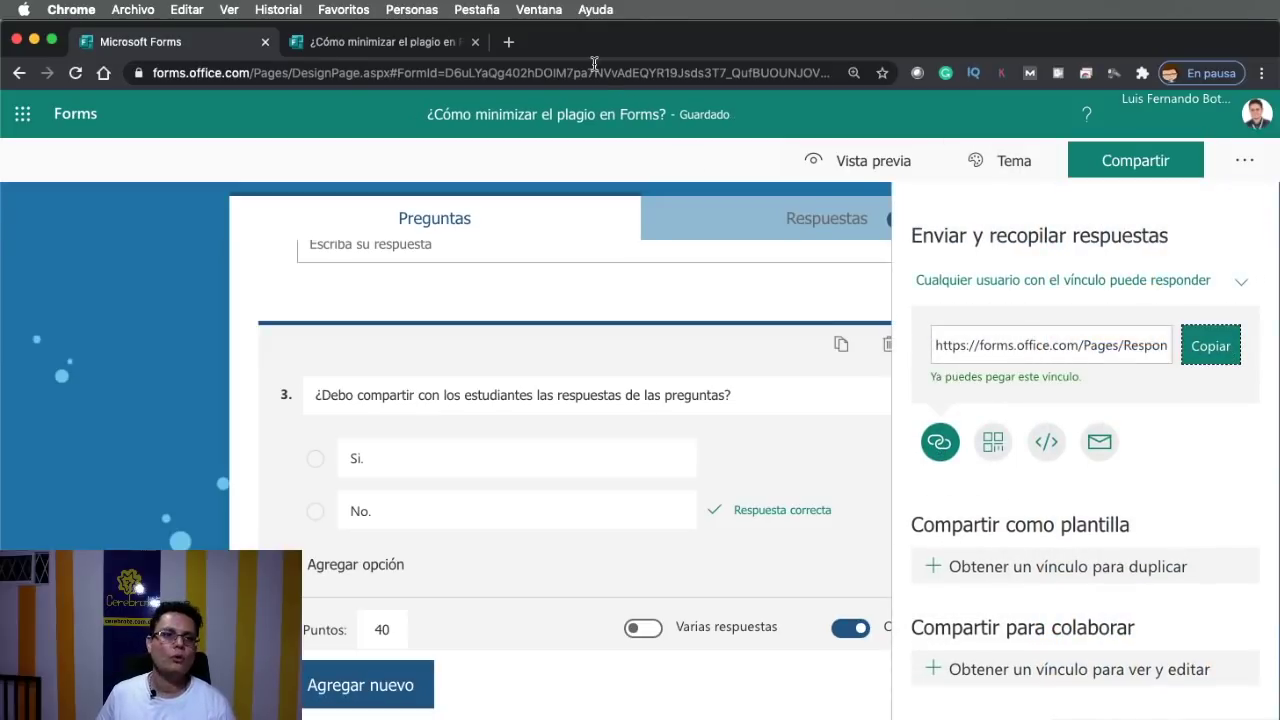
Load the copied quiz link in a new browser tab
{"action": "left_click", "coordinate": [509, 42]}
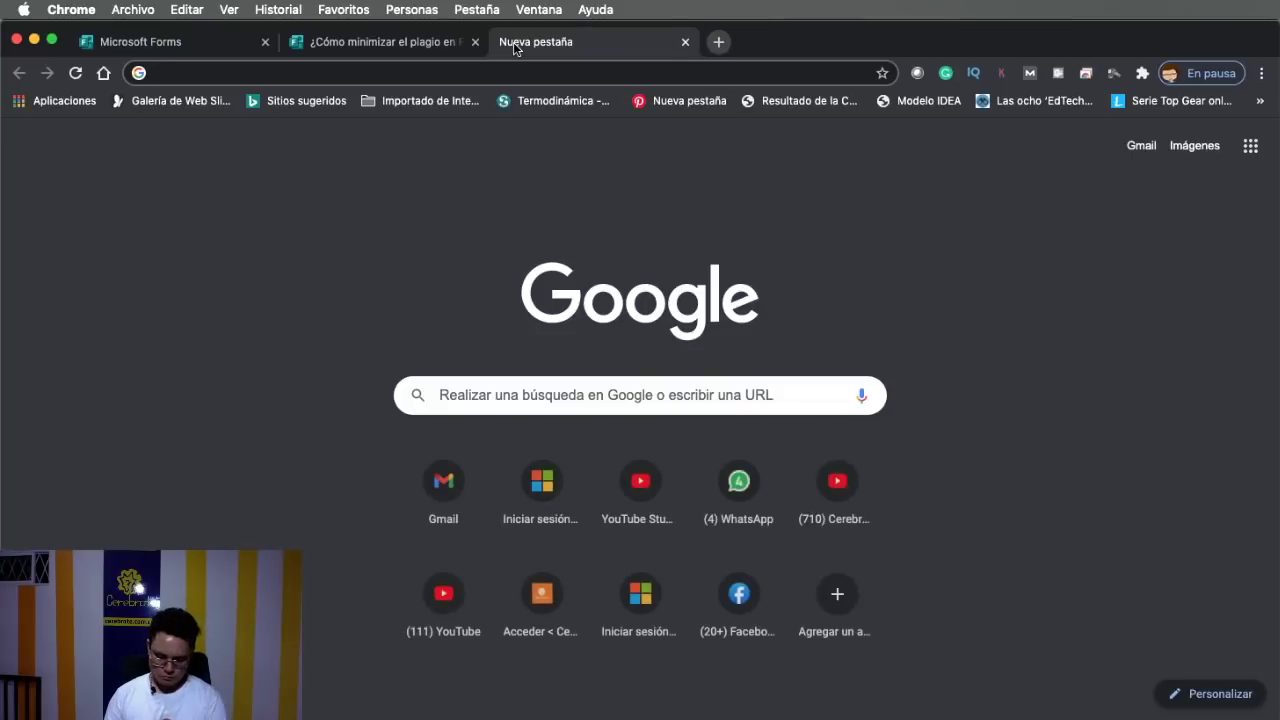
{"action": "key", "text": "super+v"}
{"action": "key", "text": "Return"}
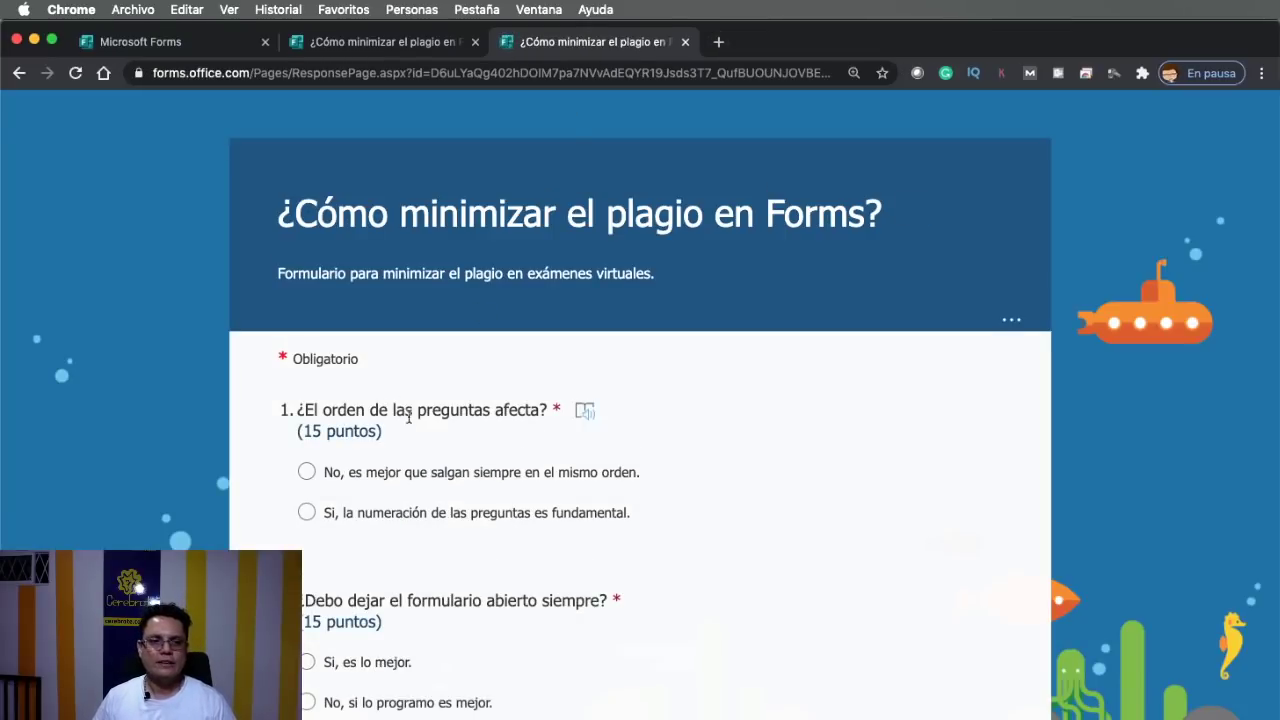
Answer question 1 with the numbering option and question 2 with 'Si, es lo mejor', and enter a test full name
{"action": "left_click", "coordinate": [367, 521]}
{"action": "scroll", "coordinate": [411, 489], "scroll_direction": "down", "scroll_amount": 3}
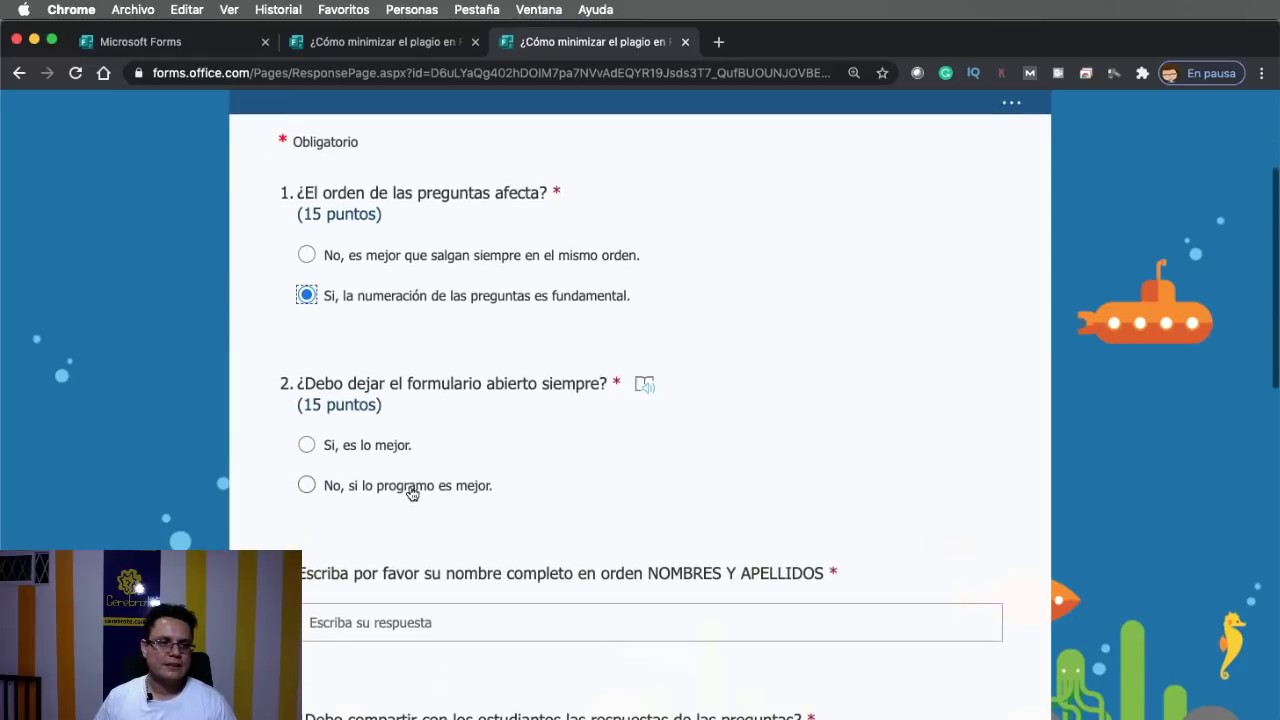
{"action": "left_click", "coordinate": [370, 452]}
{"action": "scroll", "coordinate": [473, 429], "scroll_direction": "down", "scroll_amount": 3}
{"action": "left_click", "coordinate": [470, 378]}
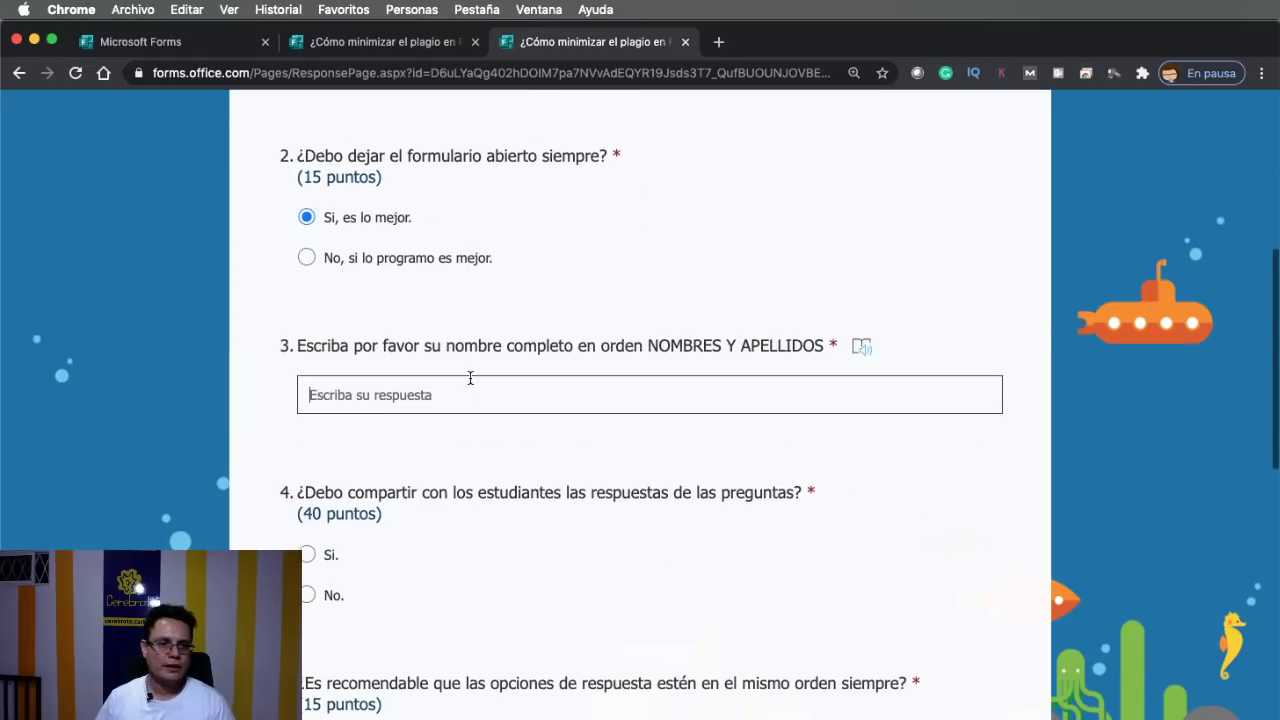
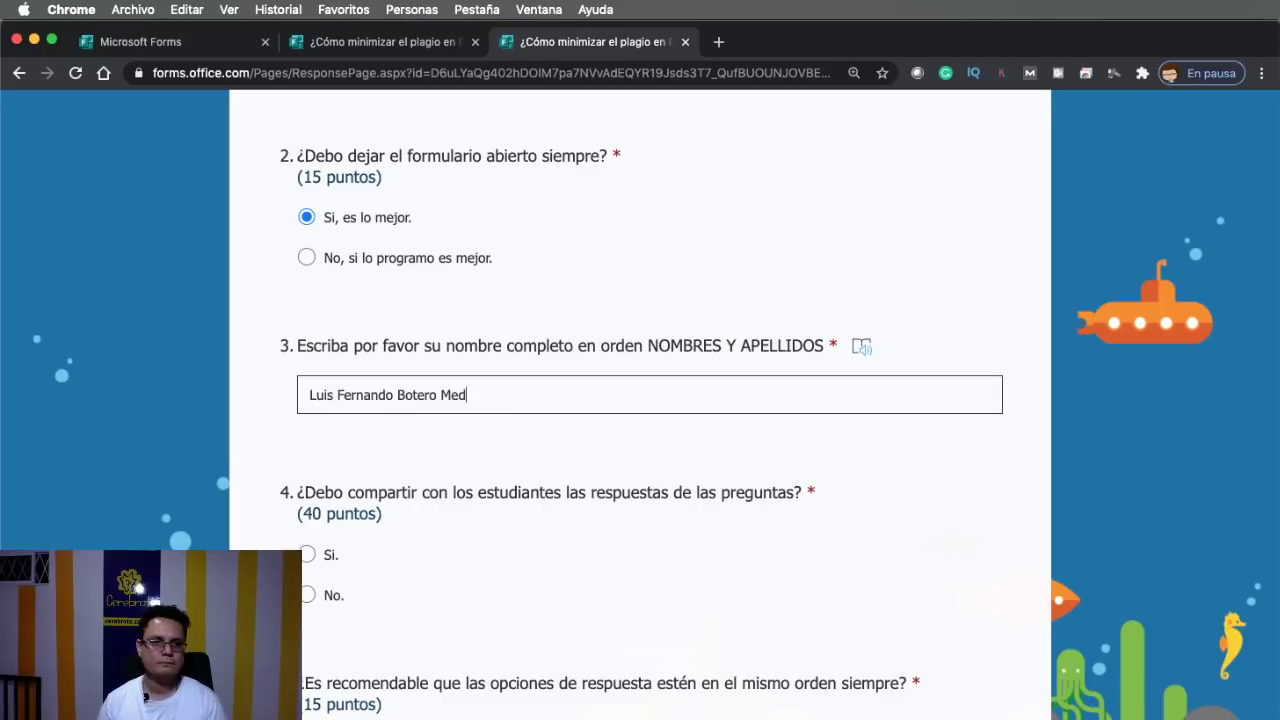
{"action": "type", "text": "ndoza"}
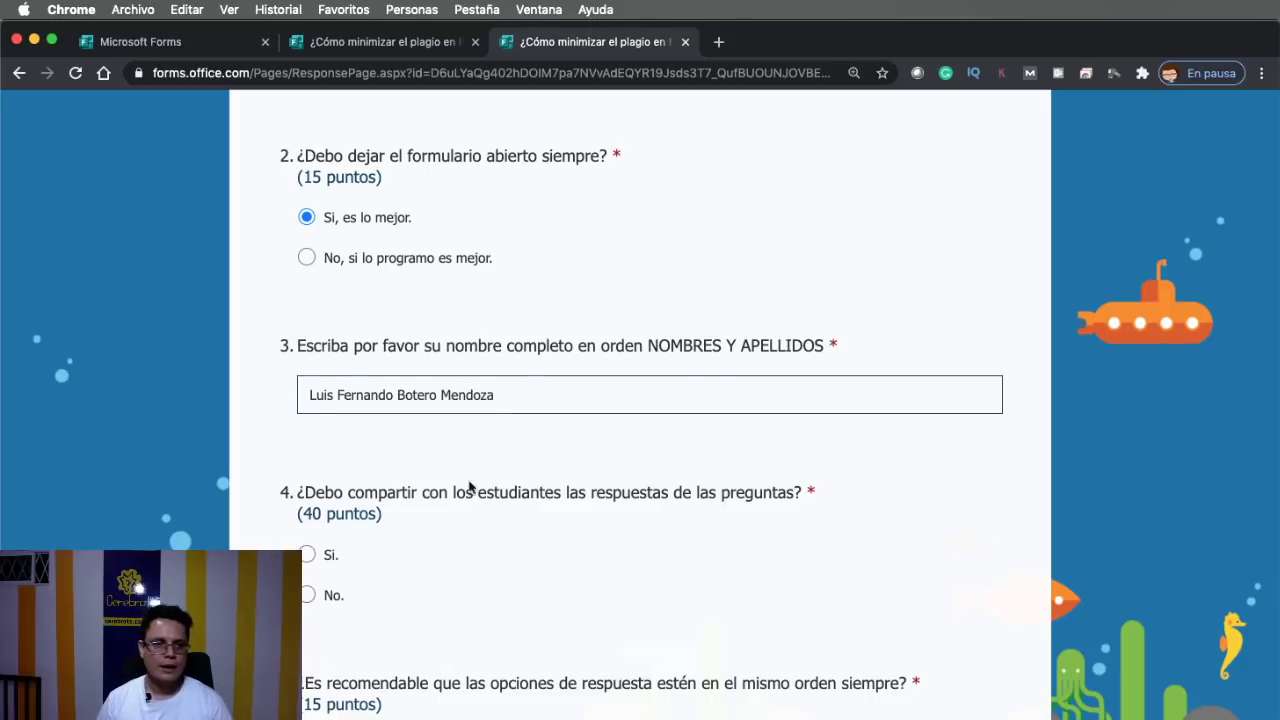
Answer question 4 with No and question 5 with the random-order option, and enter a test e-mail address
{"action": "scroll", "coordinate": [517, 539], "scroll_direction": "down", "scroll_amount": 3}
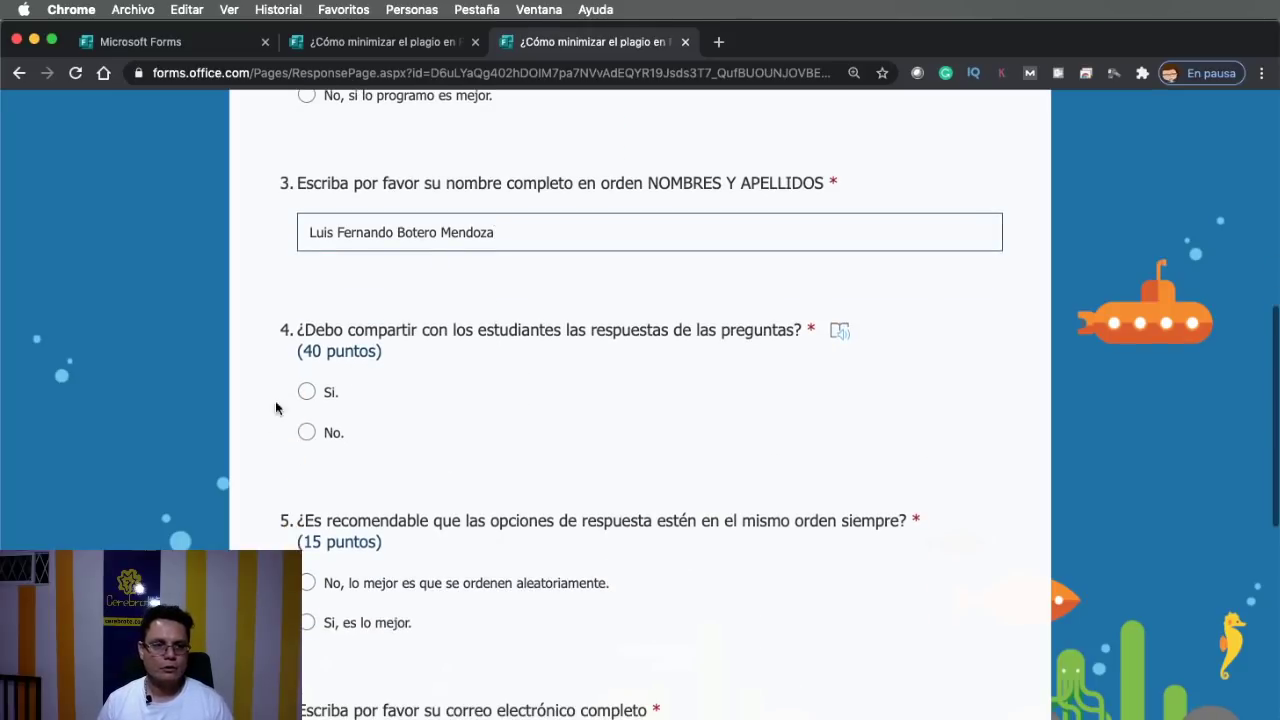
{"action": "left_click", "coordinate": [306, 432]}
{"action": "scroll", "coordinate": [340, 450], "scroll_direction": "down", "scroll_amount": 3}
{"action": "left_click", "coordinate": [306, 417]}
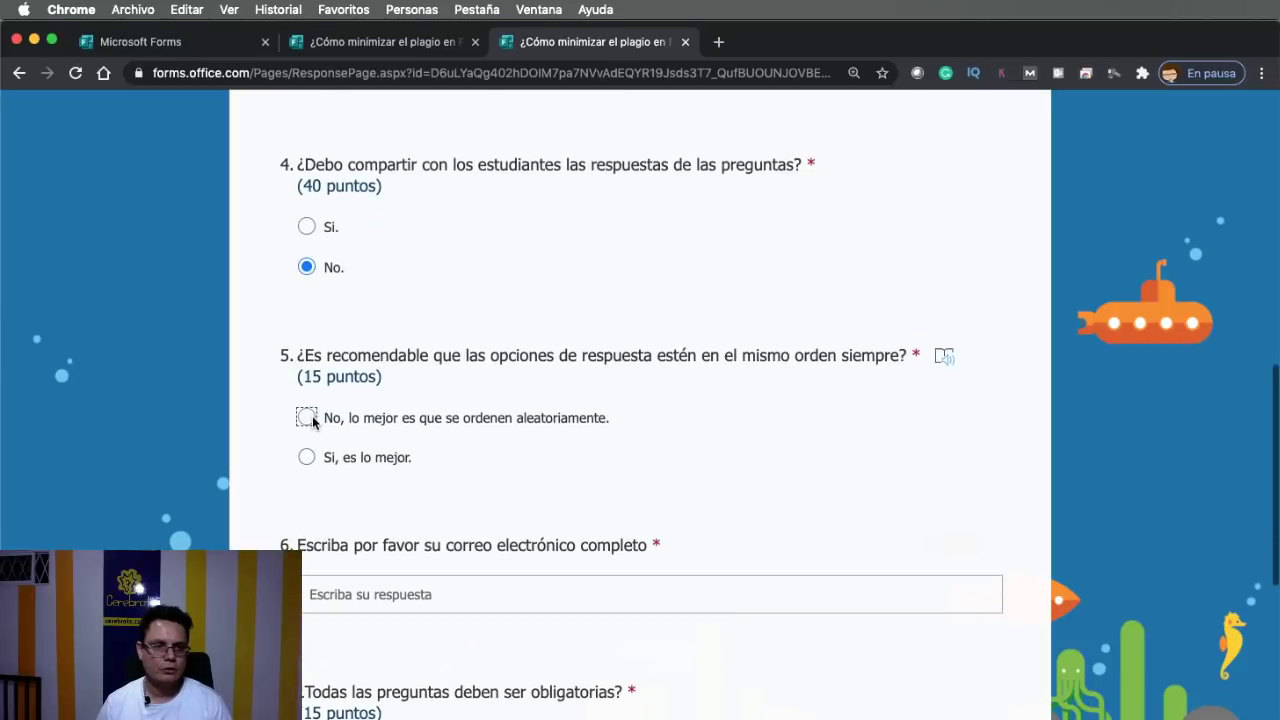
{"action": "left_click", "coordinate": [364, 598]}
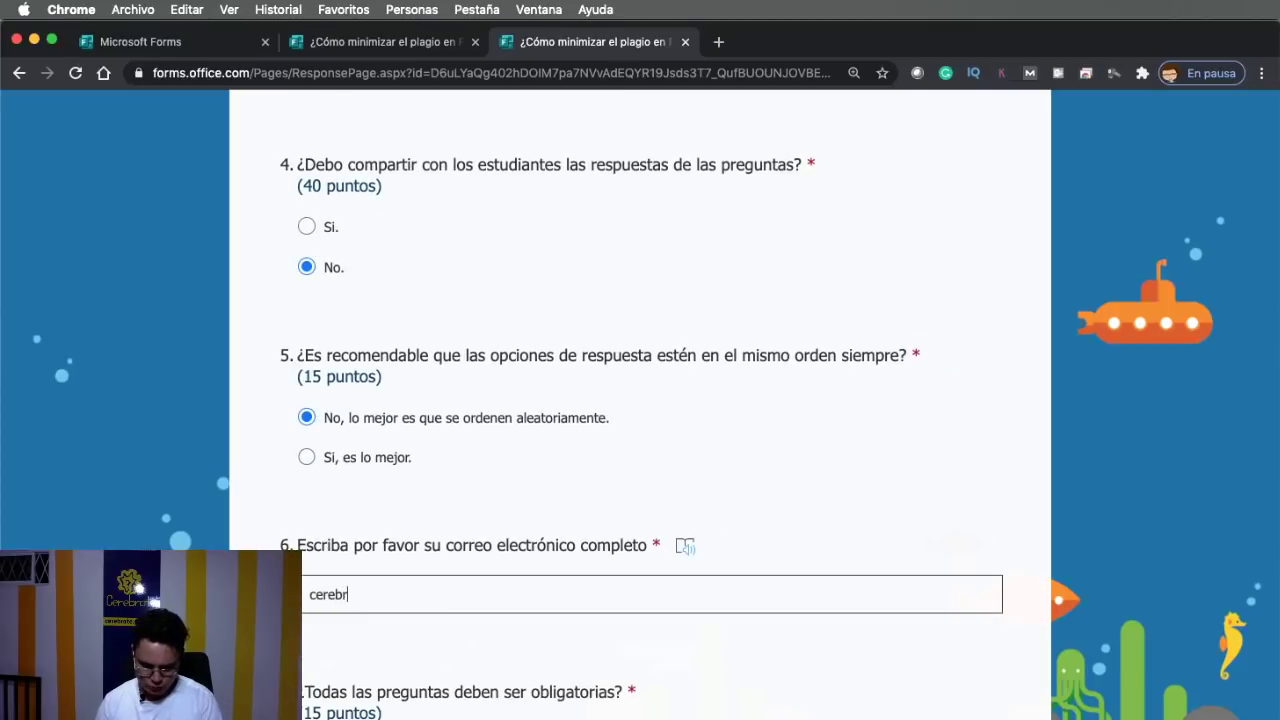
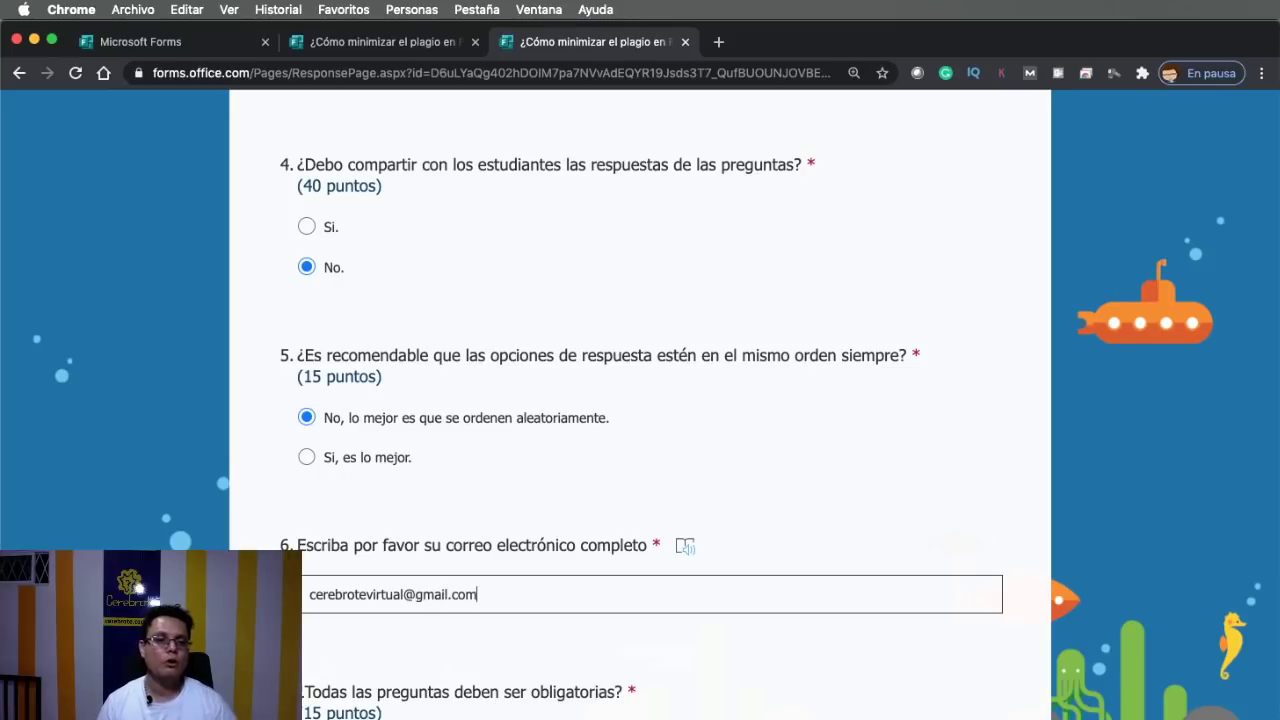
Answer question 7 with No and submit the quiz response
{"action": "scroll", "coordinate": [376, 607], "scroll_direction": "down", "scroll_amount": 5}
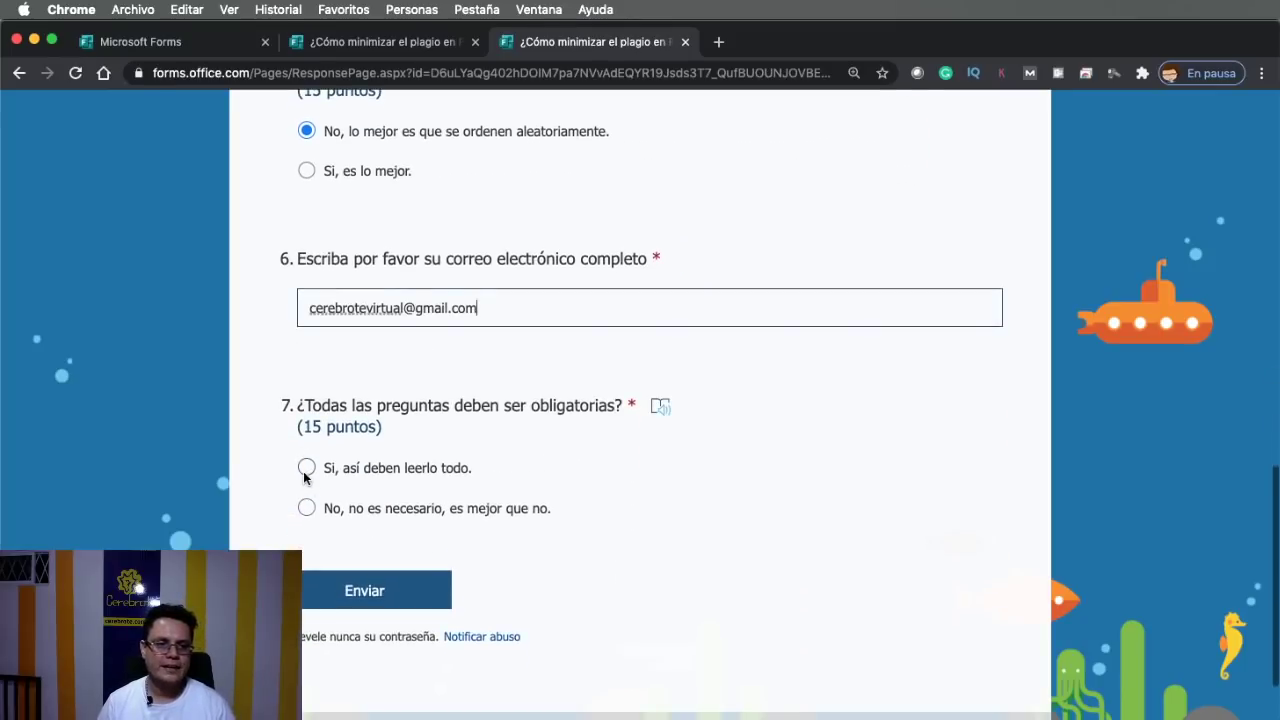
{"action": "left_click", "coordinate": [306, 467]}
{"action": "left_click", "coordinate": [306, 508]}
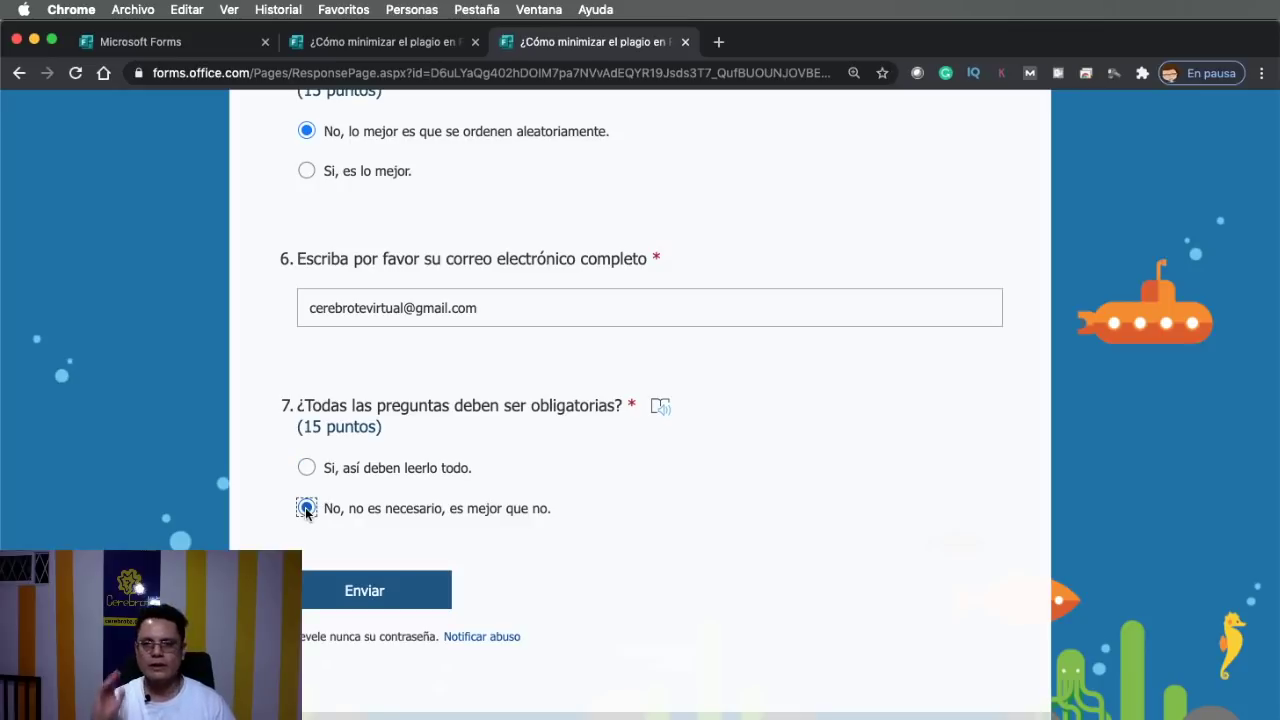
{"action": "scroll", "coordinate": [585, 555], "scroll_direction": "down", "scroll_amount": 2}
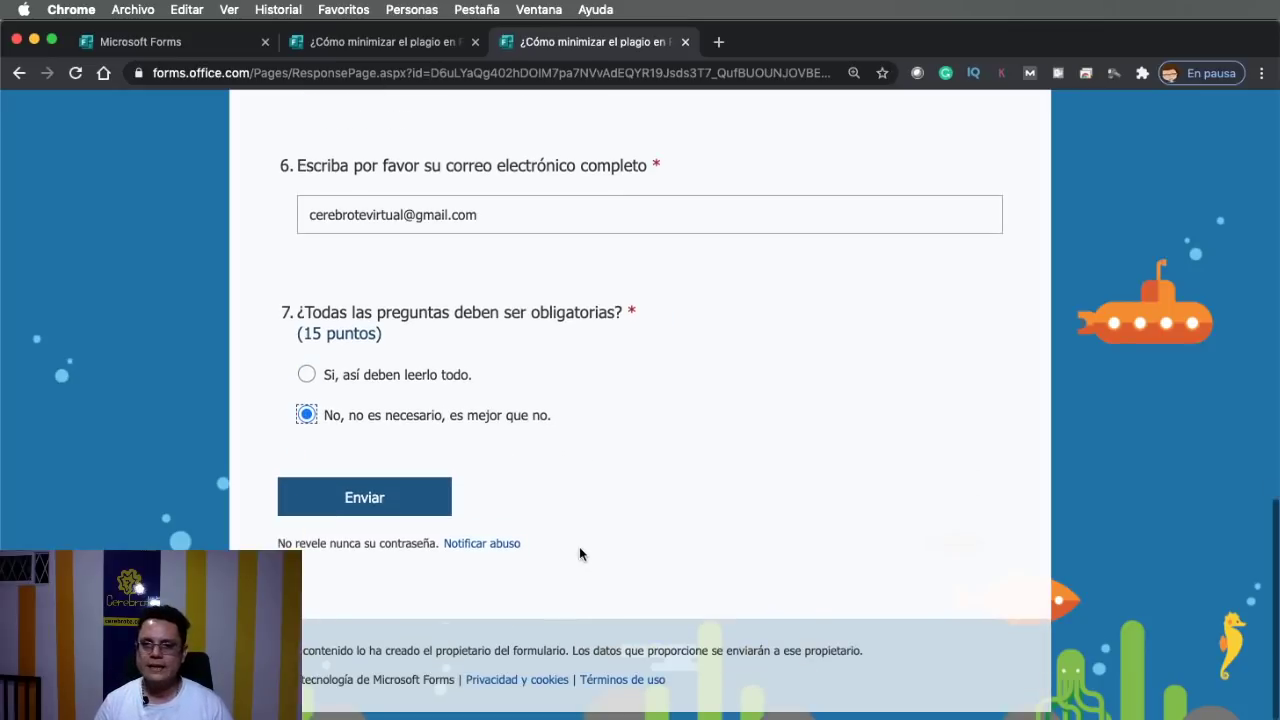
{"action": "left_click", "coordinate": [414, 500]}
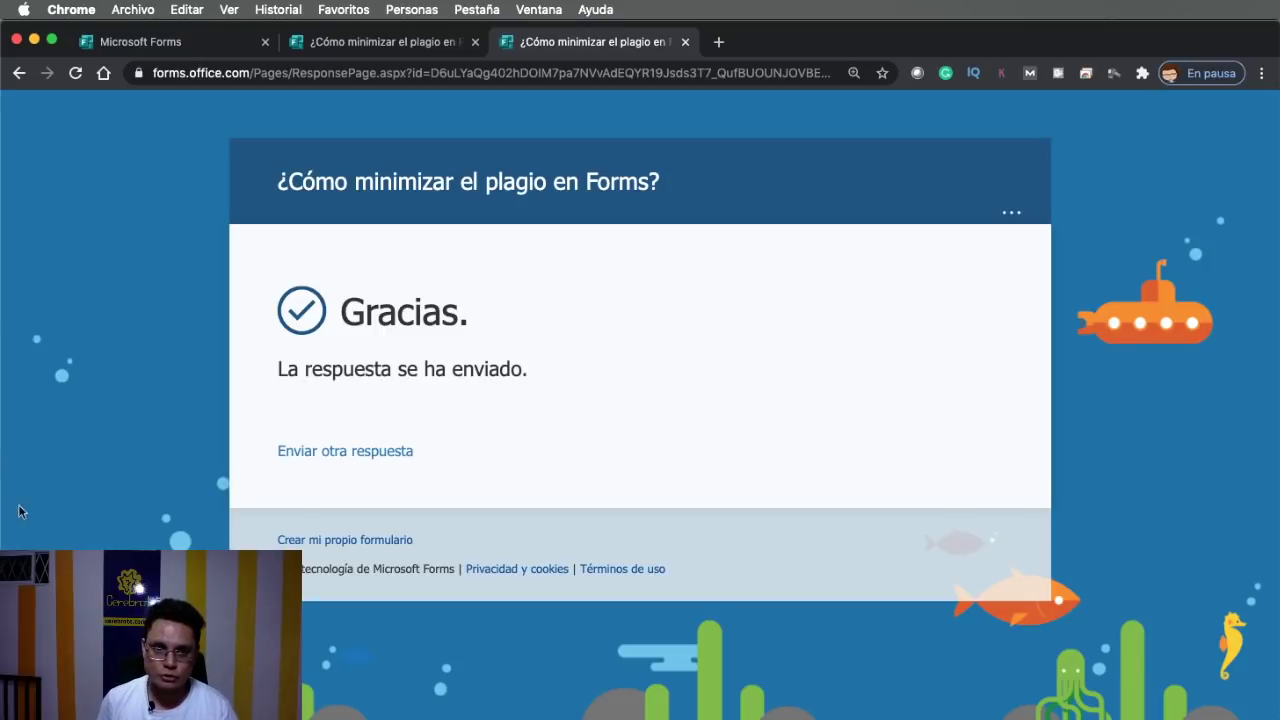
Return from the thank-you confirmation to the Microsoft Forms quiz editor tab
{"action": "left_click", "coordinate": [153, 40]}
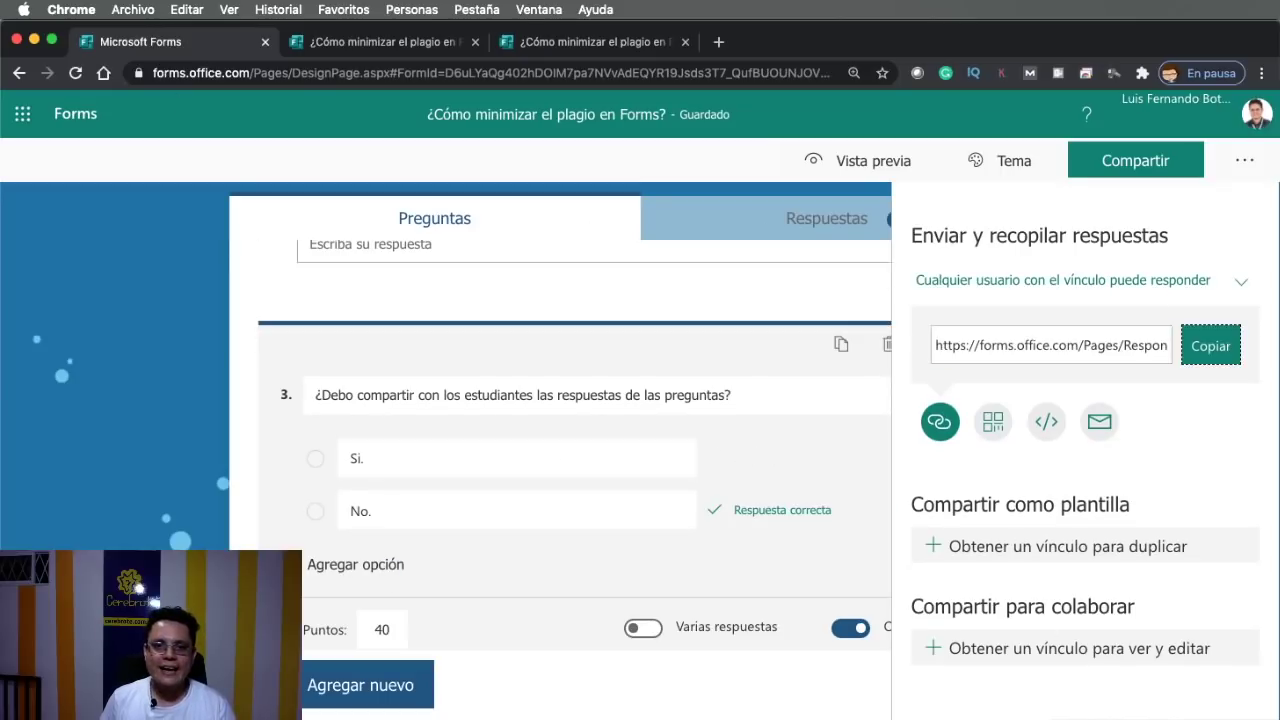
Review the Respuestas summary (2 responses, 62.5 average), then go back to the Preguntas tab
{"action": "left_click", "coordinate": [1240, 160]}
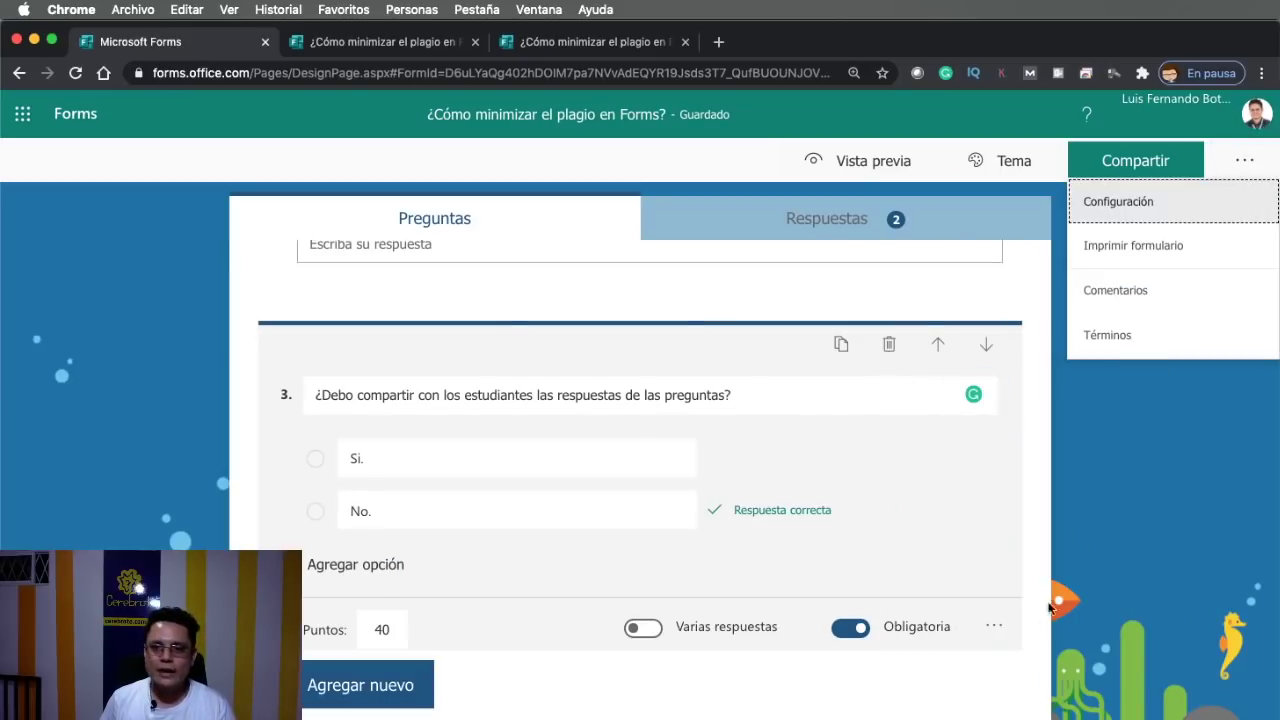
{"action": "left_click", "coordinate": [830, 230]}
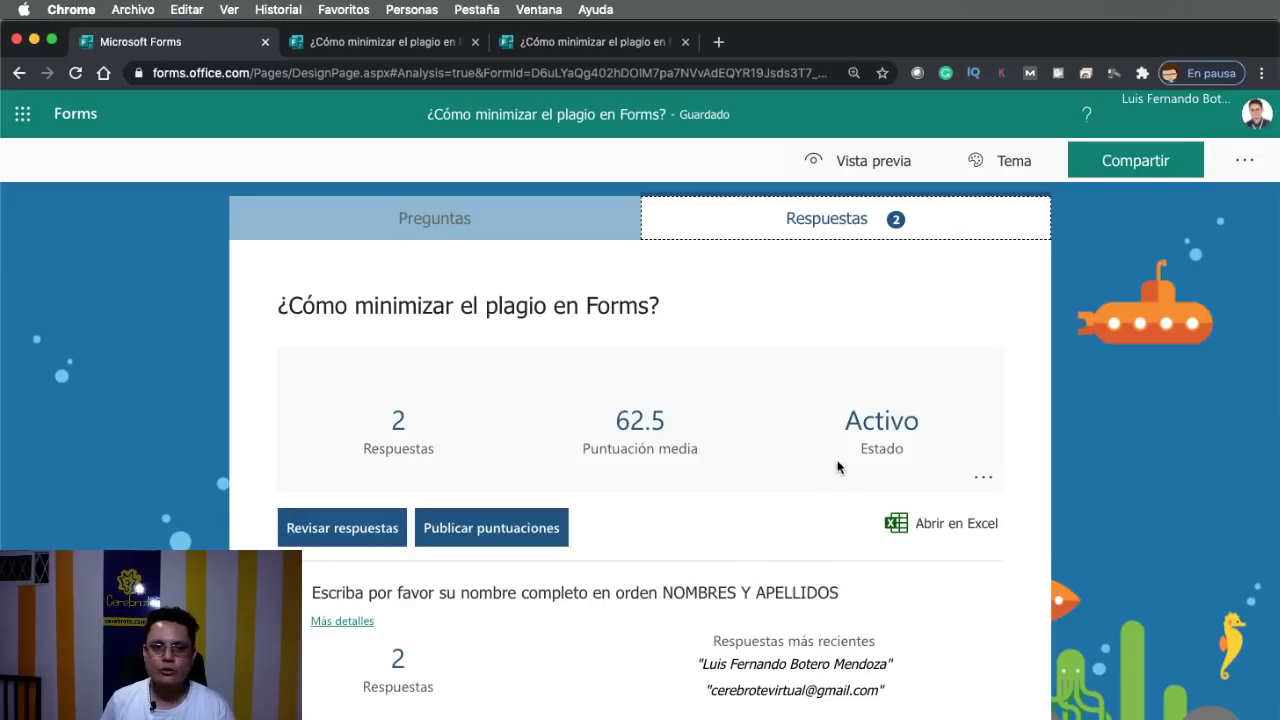
{"action": "scroll", "coordinate": [838, 467], "scroll_direction": "down", "scroll_amount": 15}
{"action": "scroll", "coordinate": [820, 475], "scroll_direction": "up", "scroll_amount": 15}
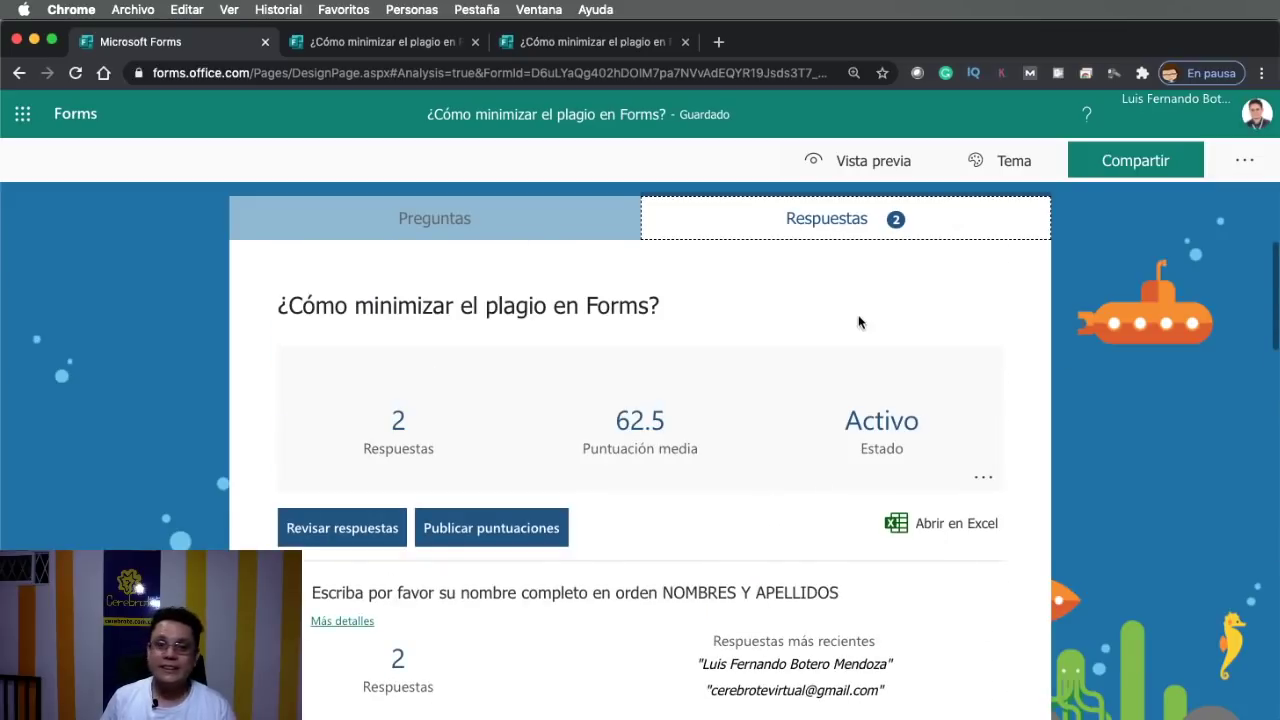
{"action": "left_click", "coordinate": [487, 222]}
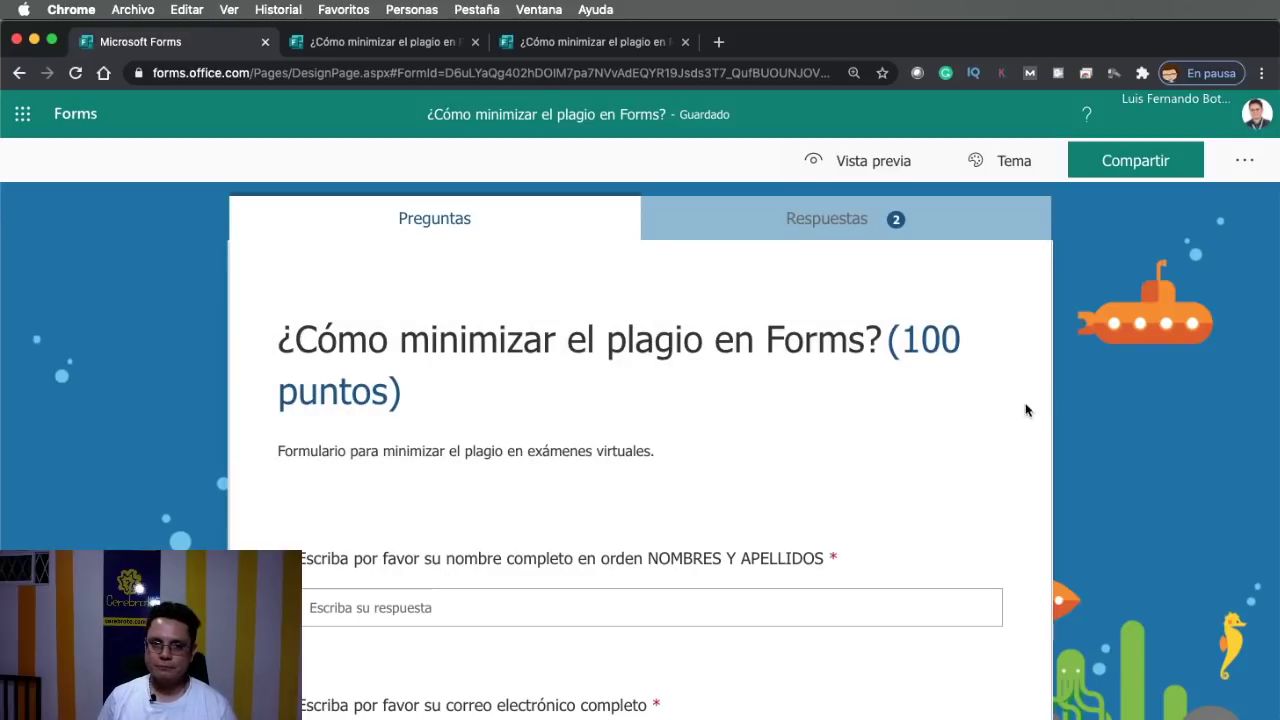
{"action": "scroll", "coordinate": [1025, 410], "scroll_direction": "down", "scroll_amount": 15}
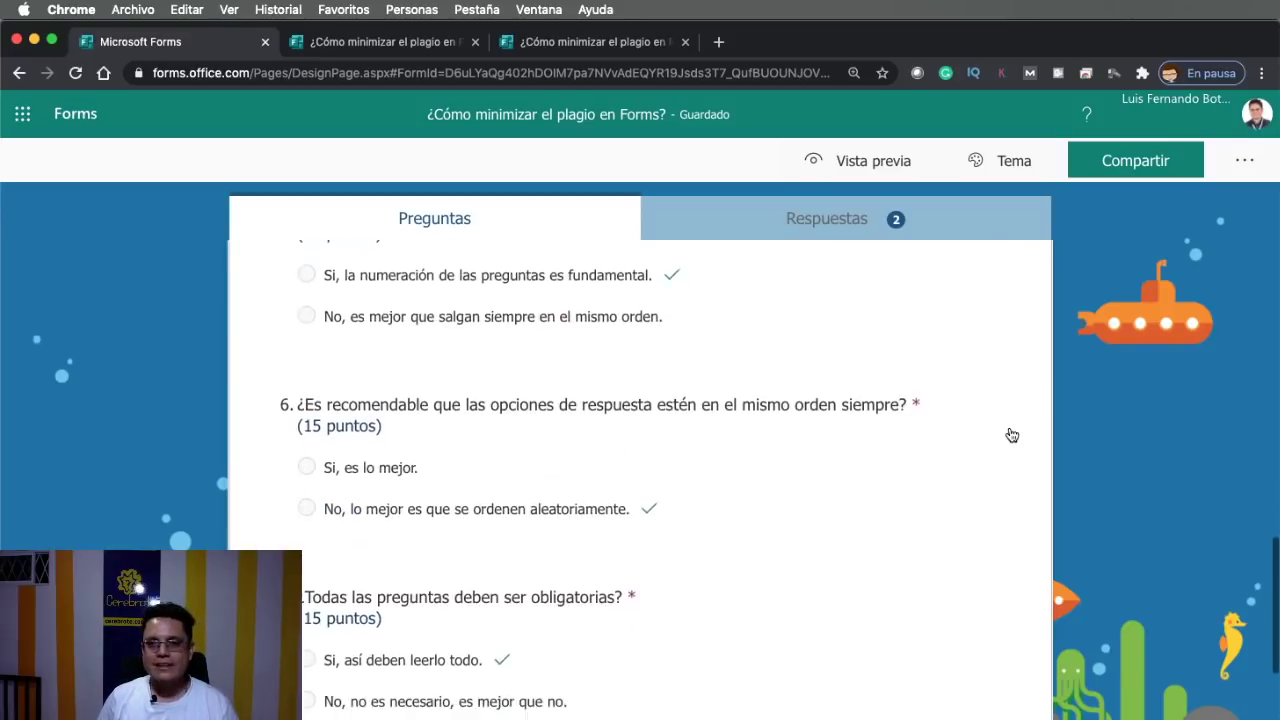
{"action": "scroll", "coordinate": [1012, 435], "scroll_direction": "down", "scroll_amount": 3}
{"action": "scroll", "coordinate": [1012, 435], "scroll_direction": "up", "scroll_amount": 15}
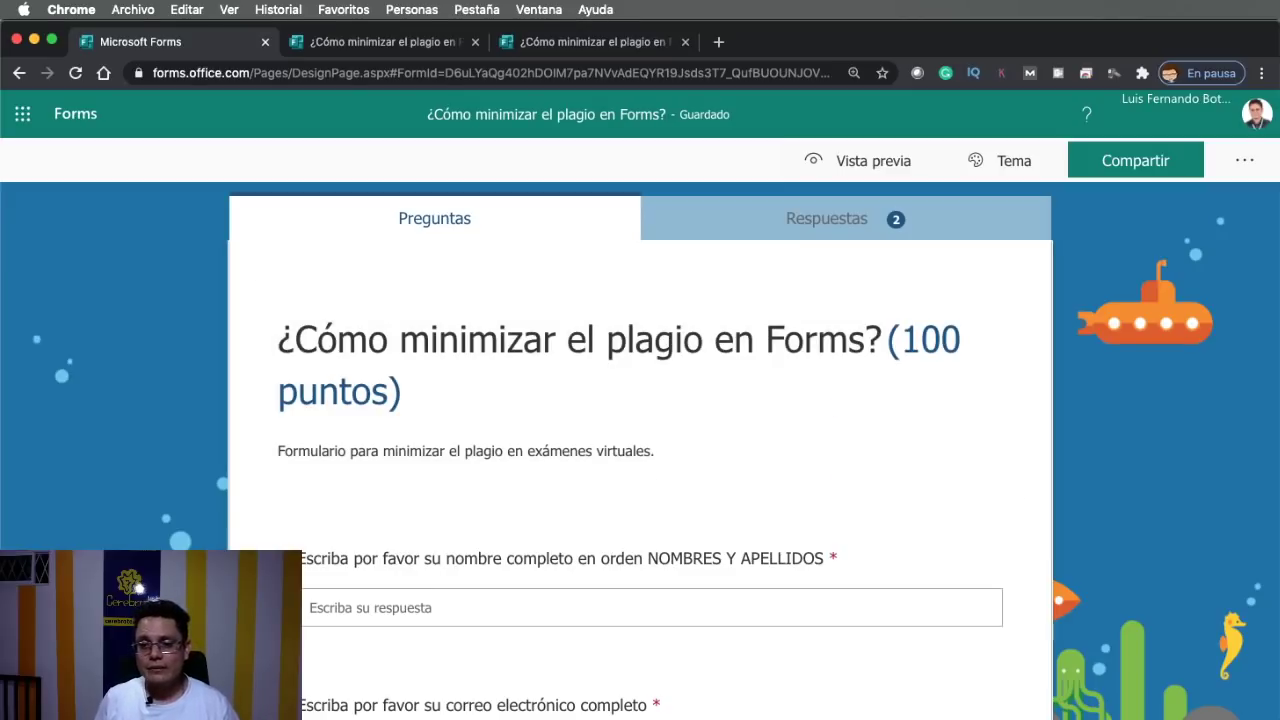
{"action": "key", "text": "super+Tab"}
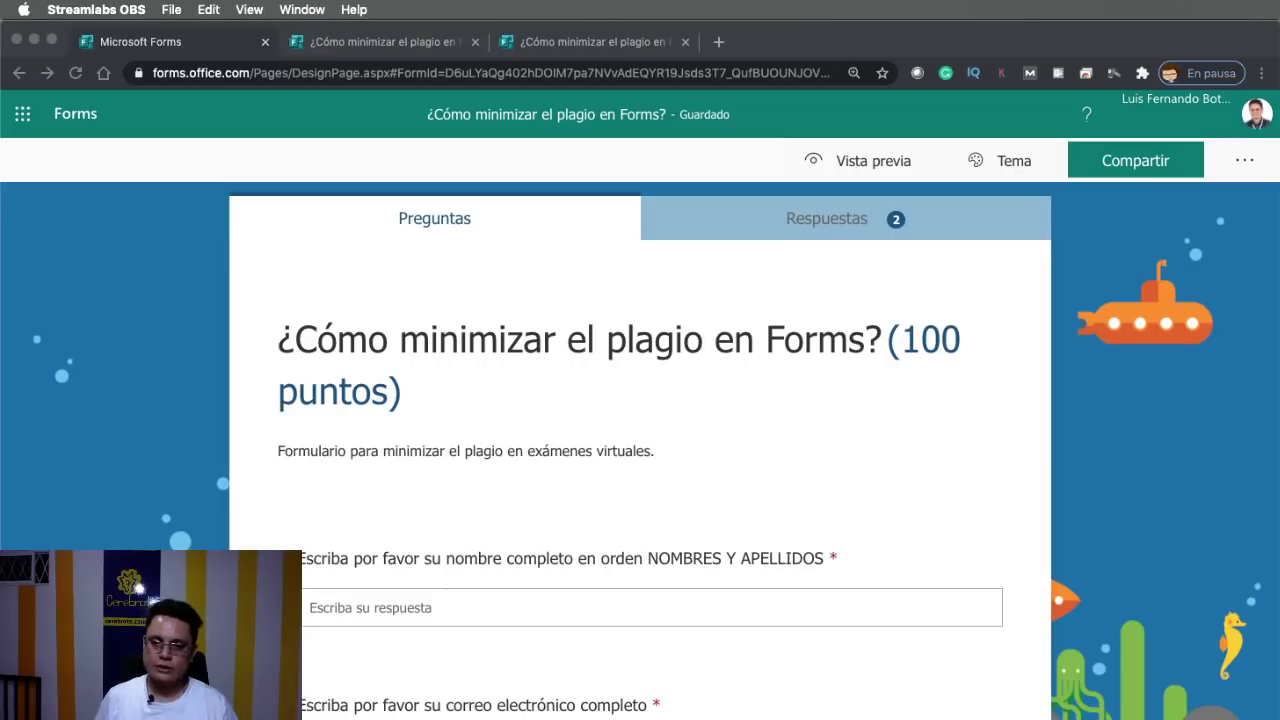